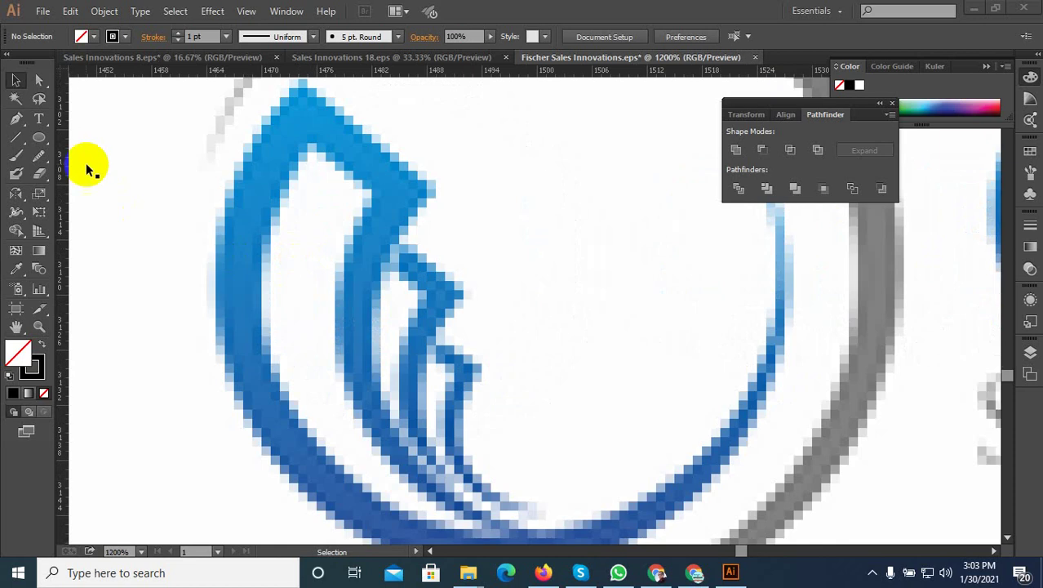
Step: Draw a small black-outlined circle over the bottom of the blue swoosh with the Ellipse tool
{"action": "left_click", "coordinate": [38, 137]}
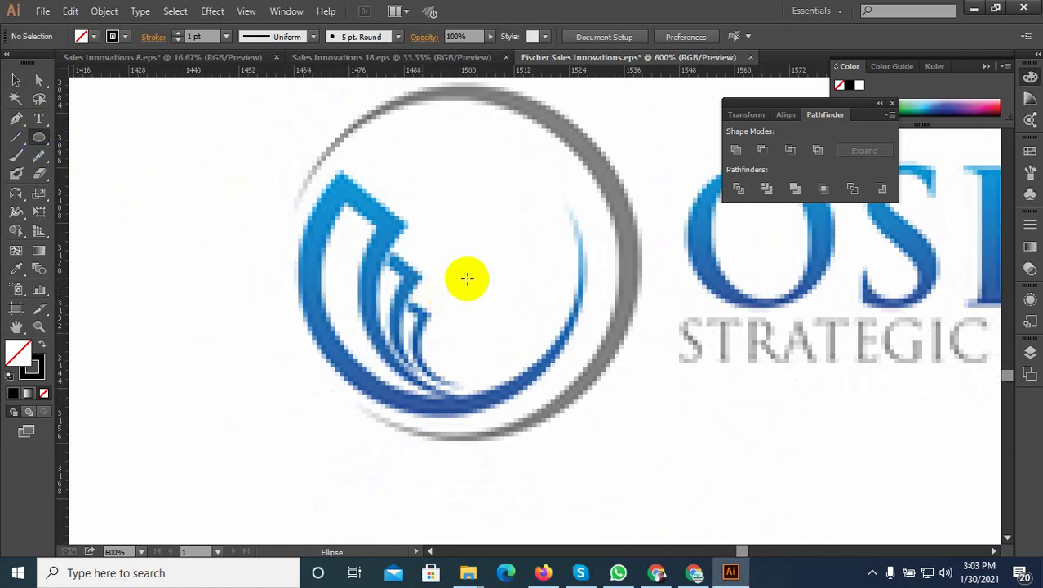
{"action": "left_click_drag", "start_coordinate": [447, 315], "coordinate": [496, 369]}
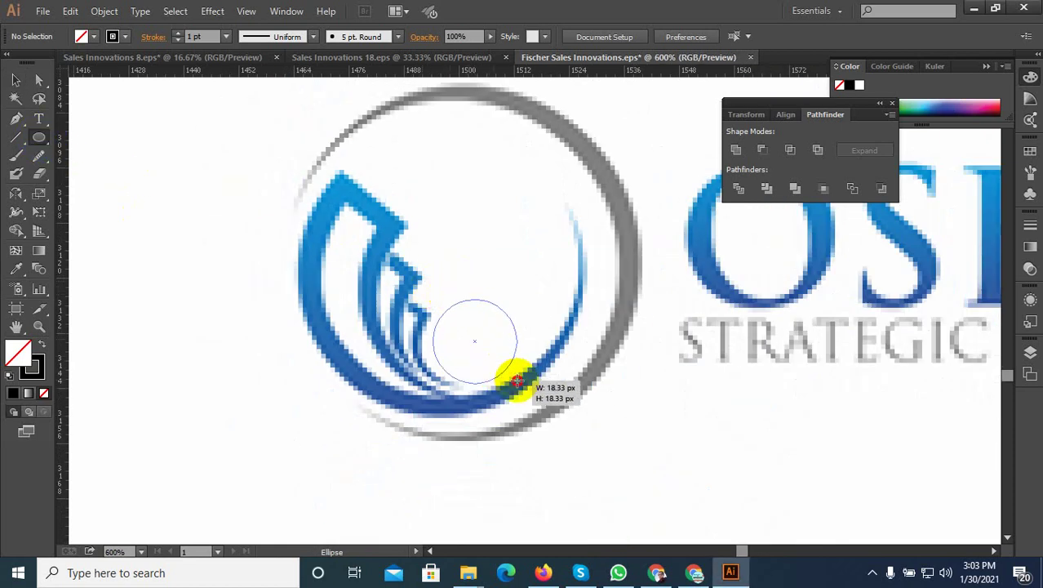
{"action": "left_click_drag", "start_coordinate": [496, 369], "coordinate": [527, 382]}
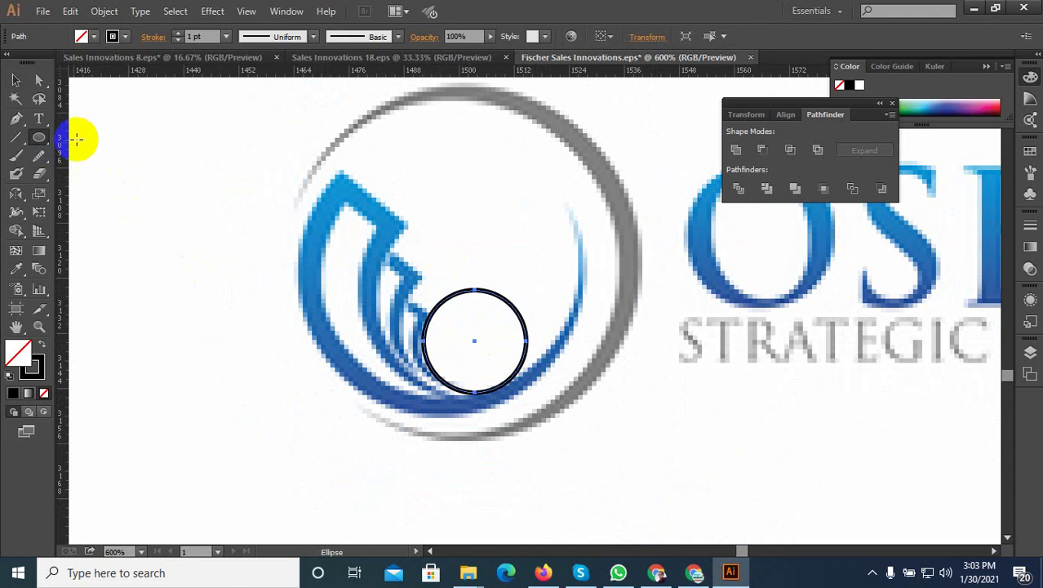
{"action": "left_click", "coordinate": [15, 79]}
{"action": "scroll", "coordinate": [412, 367], "scroll_direction": "up", "scroll_amount": 3}
Step: Nudge the first circle, then Alt-drag a copy left, enlarge it, and shift it up-right
{"action": "scroll", "coordinate": [440, 359], "scroll_direction": "up", "scroll_amount": 1}
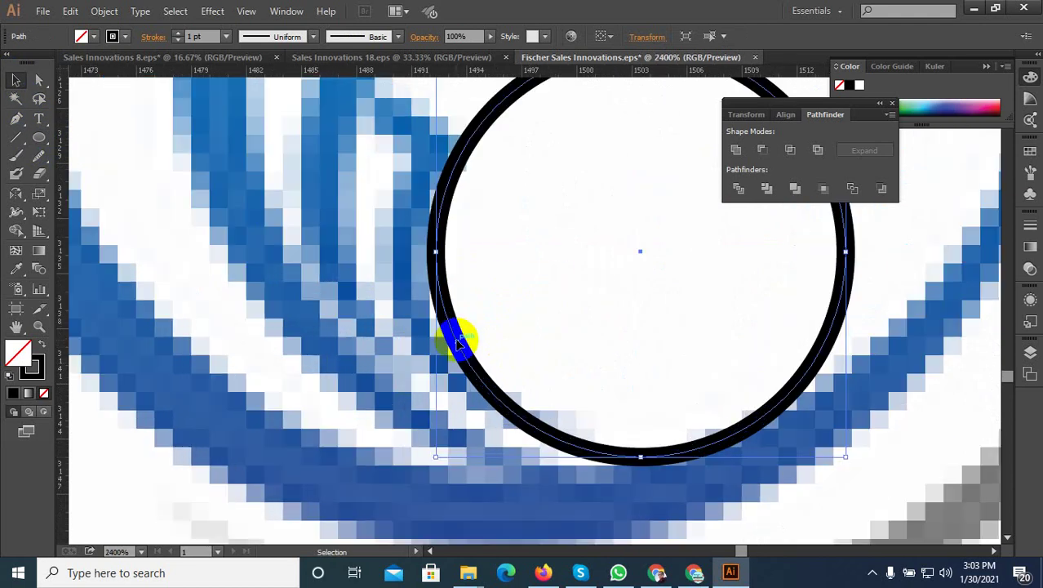
{"action": "left_click_drag", "start_coordinate": [454, 338], "coordinate": [438, 345]}
{"action": "scroll", "coordinate": [420, 395], "scroll_direction": "down", "scroll_amount": 1}
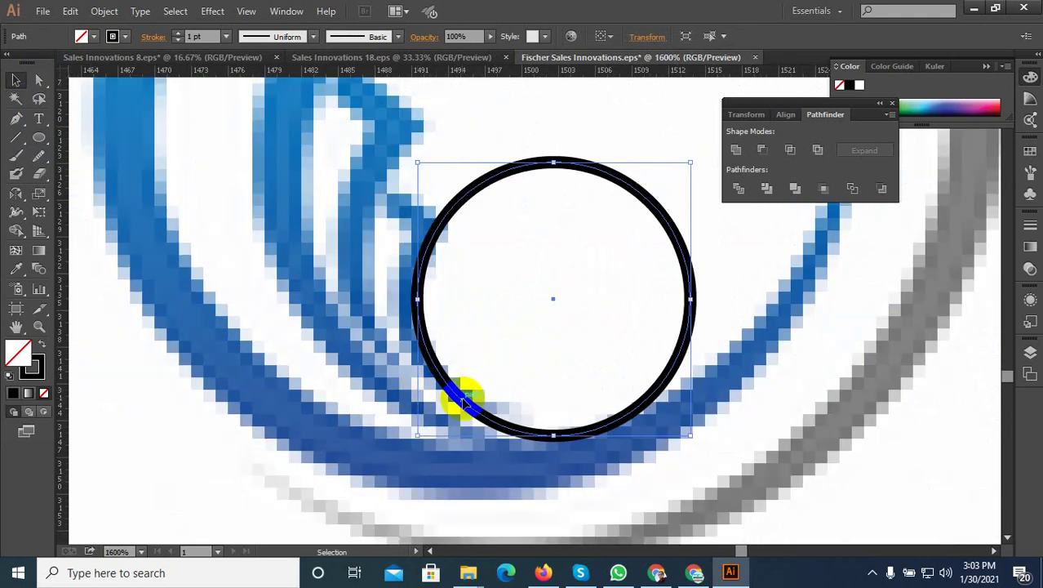
{"action": "left_click_drag", "start_coordinate": [463, 400], "coordinate": [435, 406]}
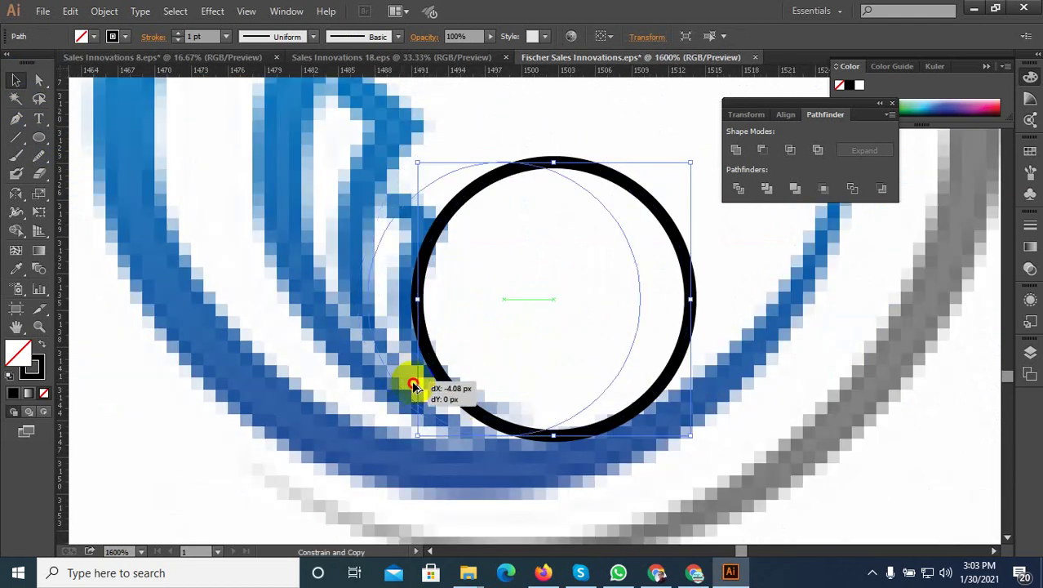
{"action": "left_click_drag", "start_coordinate": [511, 163], "coordinate": [530, 123]}
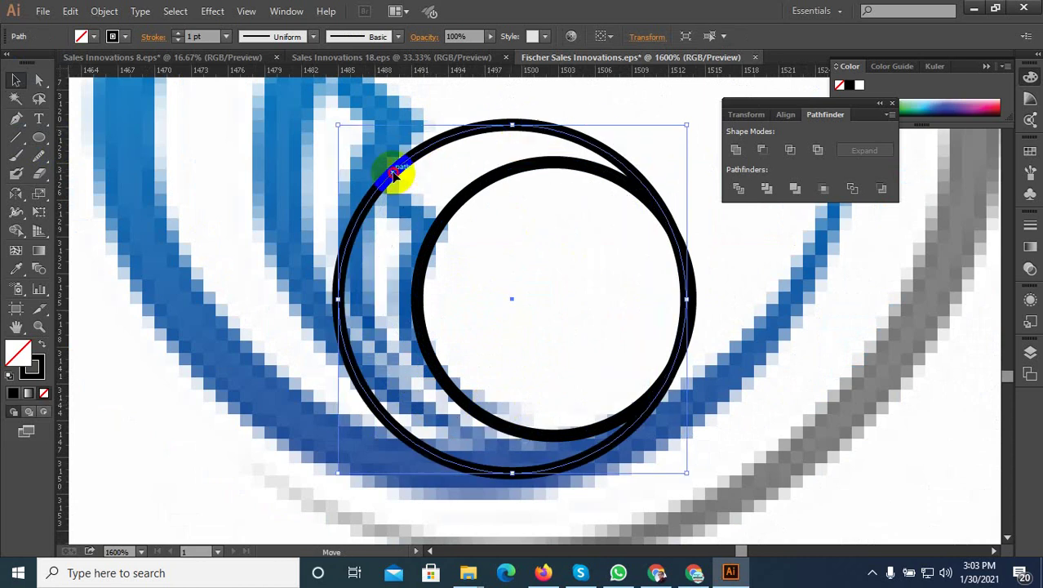
{"action": "left_click_drag", "start_coordinate": [395, 171], "coordinate": [414, 136]}
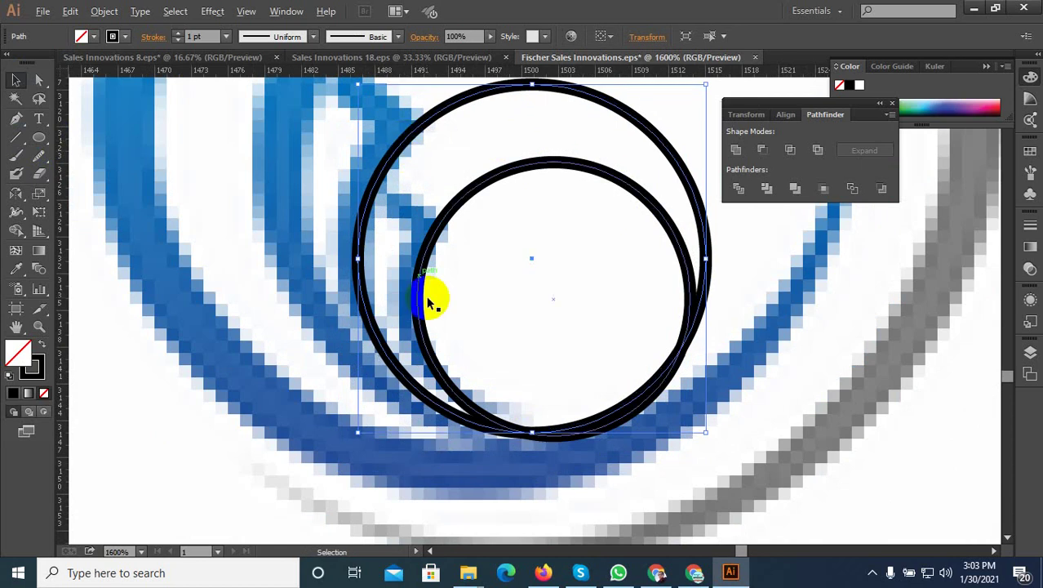
Step: Copy the outer circle slightly left and select the outer circle alone
{"action": "scroll", "coordinate": [437, 339], "scroll_direction": "down", "scroll_amount": 1}
{"action": "scroll", "coordinate": [497, 386], "scroll_direction": "up", "scroll_amount": 1}
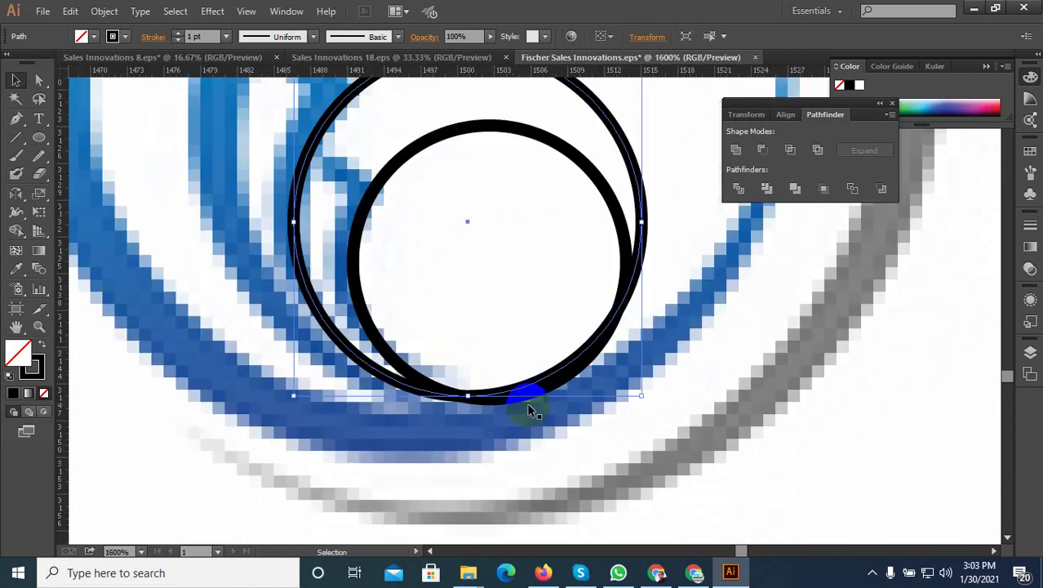
{"action": "scroll", "coordinate": [502, 391], "scroll_direction": "down", "scroll_amount": 1}
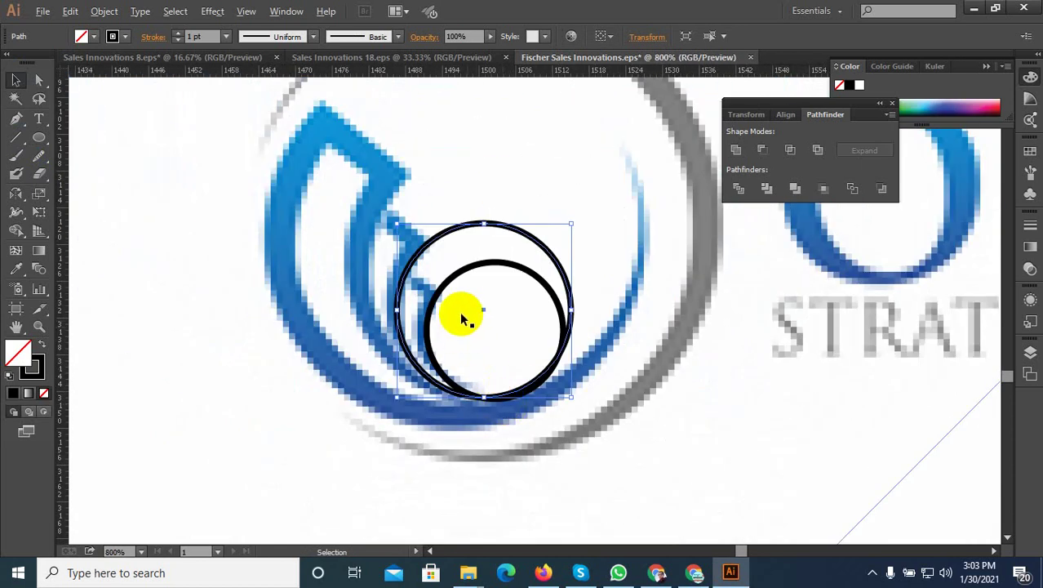
{"action": "scroll", "coordinate": [423, 298], "scroll_direction": "up", "scroll_amount": 1}
{"action": "scroll", "coordinate": [418, 331], "scroll_direction": "down", "scroll_amount": 1}
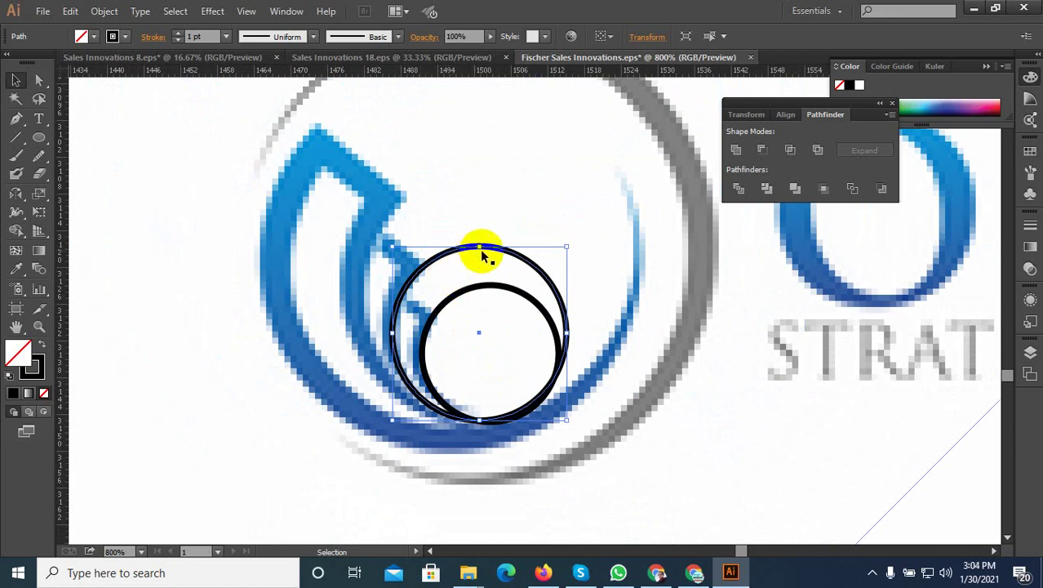
{"action": "mouse_move", "coordinate": [453, 255]}
{"action": "left_mouse_down"}
{"action": "mouse_move", "coordinate": [419, 249]}
{"action": "mouse_move", "coordinate": [435, 269]}
{"action": "mouse_move", "coordinate": [418, 256]}
{"action": "mouse_move", "coordinate": [470, 190]}
{"action": "left_mouse_up"}
{"action": "left_click", "coordinate": [448, 251]}
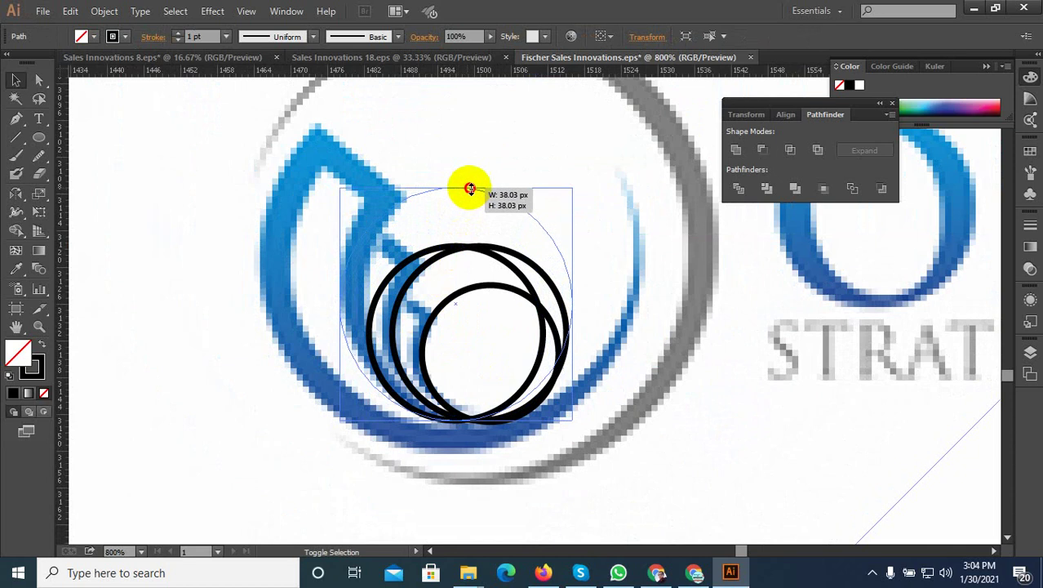
Step: Enlarge the copied and outer circles upward and nudge the outer one right
{"action": "scroll", "coordinate": [339, 317], "scroll_direction": "up", "scroll_amount": 2}
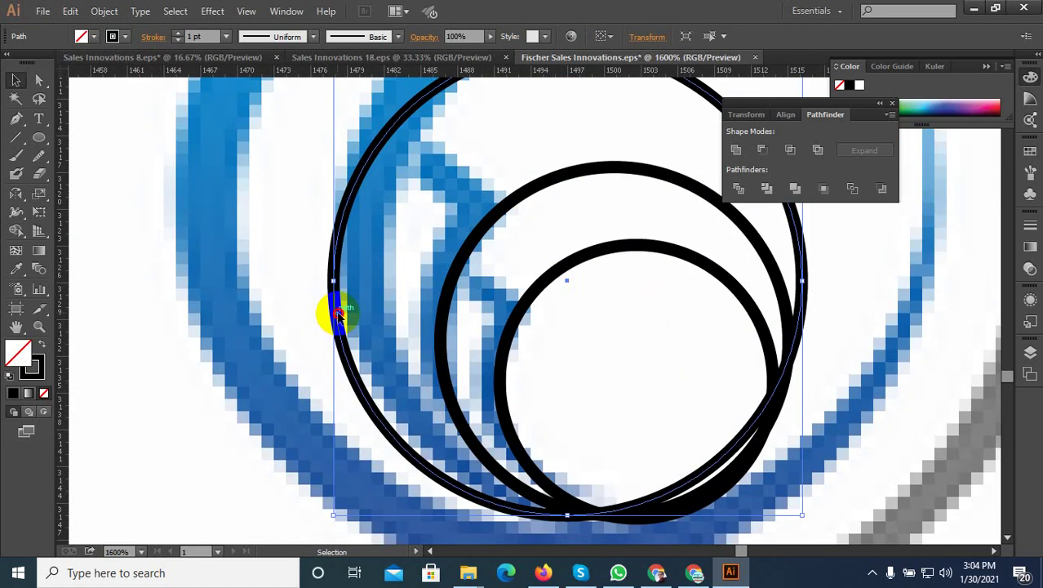
{"action": "left_click_drag", "start_coordinate": [338, 317], "coordinate": [368, 321]}
{"action": "scroll", "coordinate": [394, 367], "scroll_direction": "down", "scroll_amount": 2}
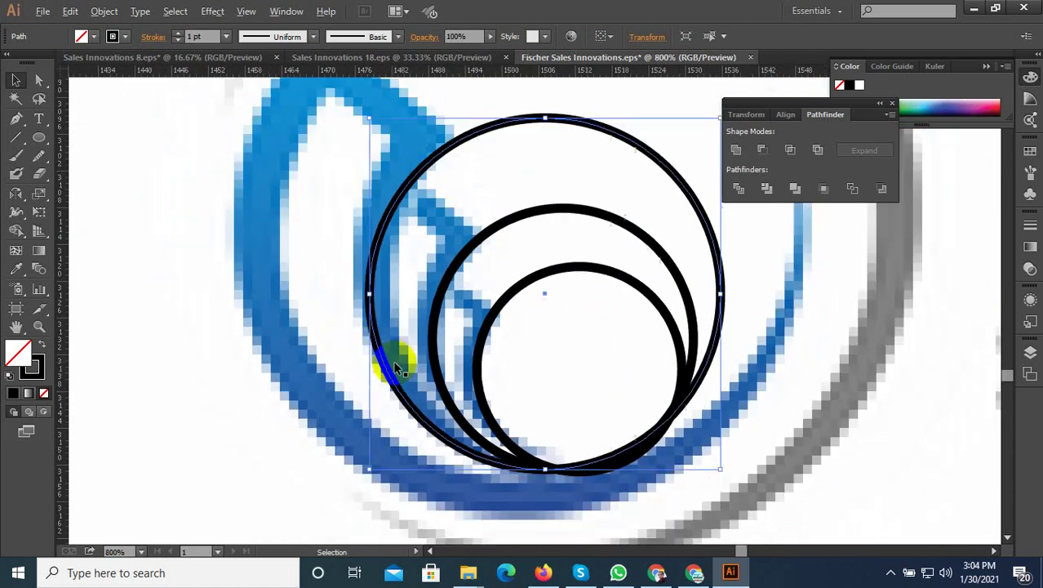
{"action": "left_click_drag", "start_coordinate": [495, 201], "coordinate": [496, 187]}
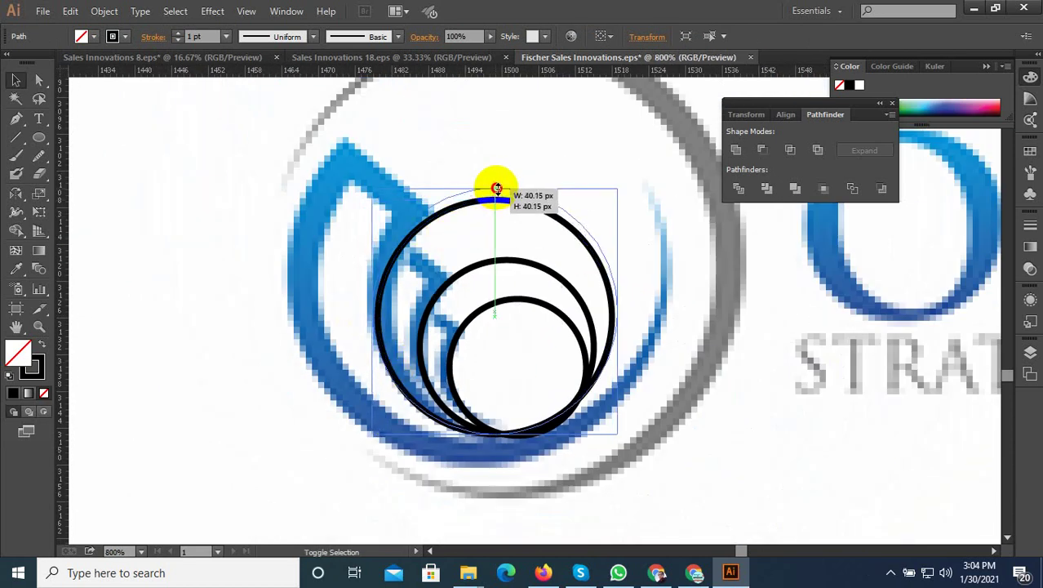
{"action": "scroll", "coordinate": [380, 265], "scroll_direction": "up", "scroll_amount": 1}
{"action": "left_click_drag", "start_coordinate": [384, 260], "coordinate": [396, 257]}
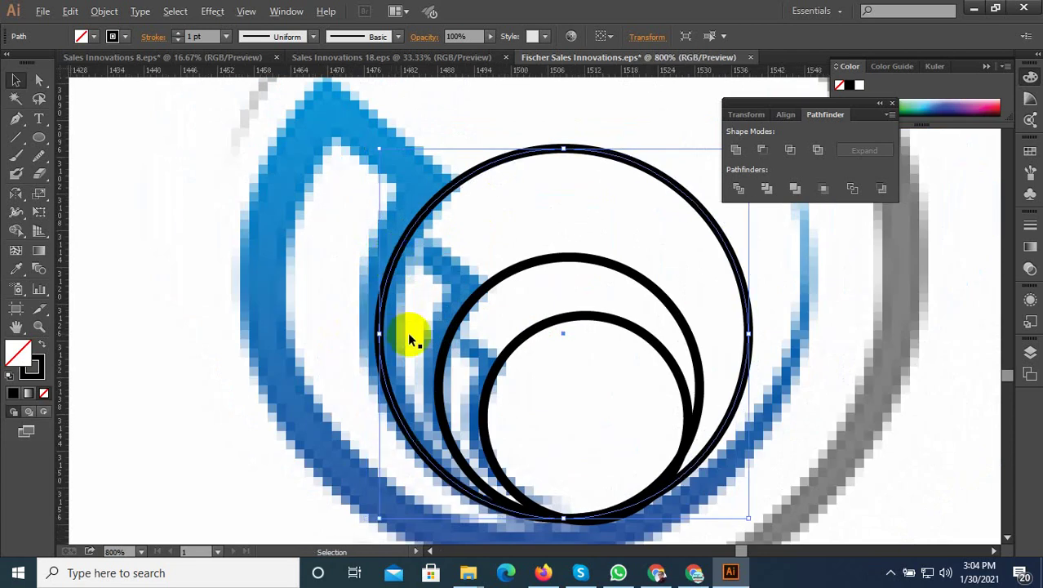
{"action": "scroll", "coordinate": [413, 336], "scroll_direction": "down", "scroll_amount": 2}
Step: Duplicate the largest circle to the left, undoing an unwanted rescale
{"action": "left_click_drag", "start_coordinate": [469, 248], "coordinate": [412, 247]}
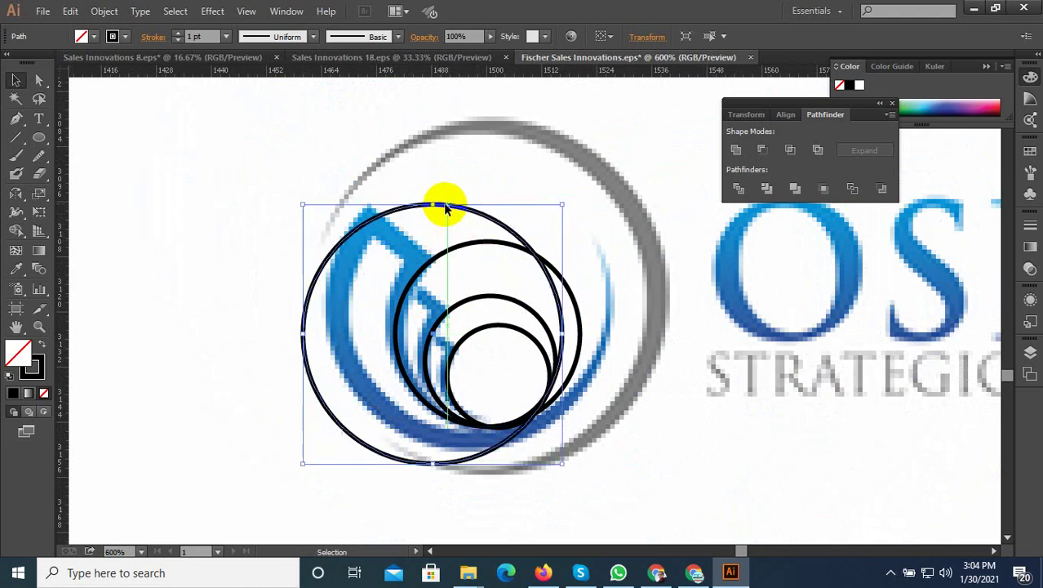
{"action": "left_click_drag", "start_coordinate": [433, 242], "coordinate": [442, 204]}
{"action": "key", "text": "ctrl+z"}
Step: Enlarge and shift the largest circle, then select the second-largest circle
{"action": "left_click_drag", "start_coordinate": [433, 242], "coordinate": [438, 210]}
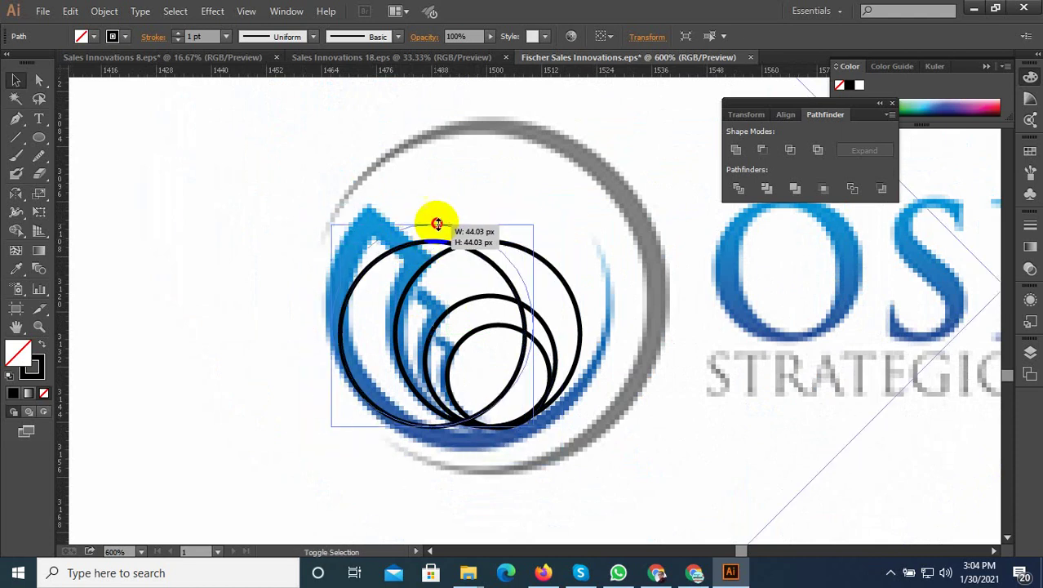
{"action": "scroll", "coordinate": [326, 273], "scroll_direction": "up", "scroll_amount": 1}
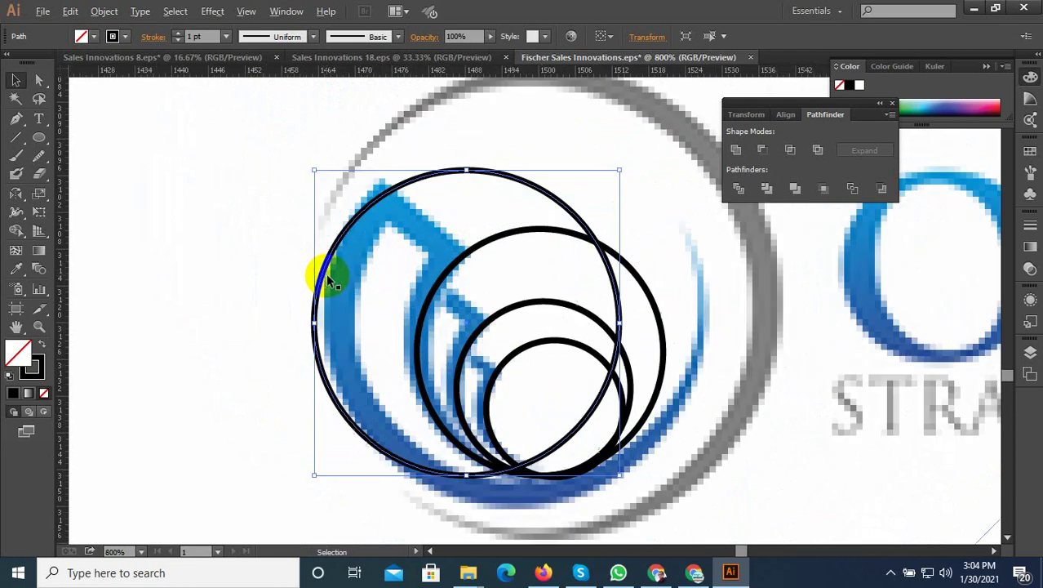
{"action": "left_click_drag", "start_coordinate": [326, 272], "coordinate": [396, 256]}
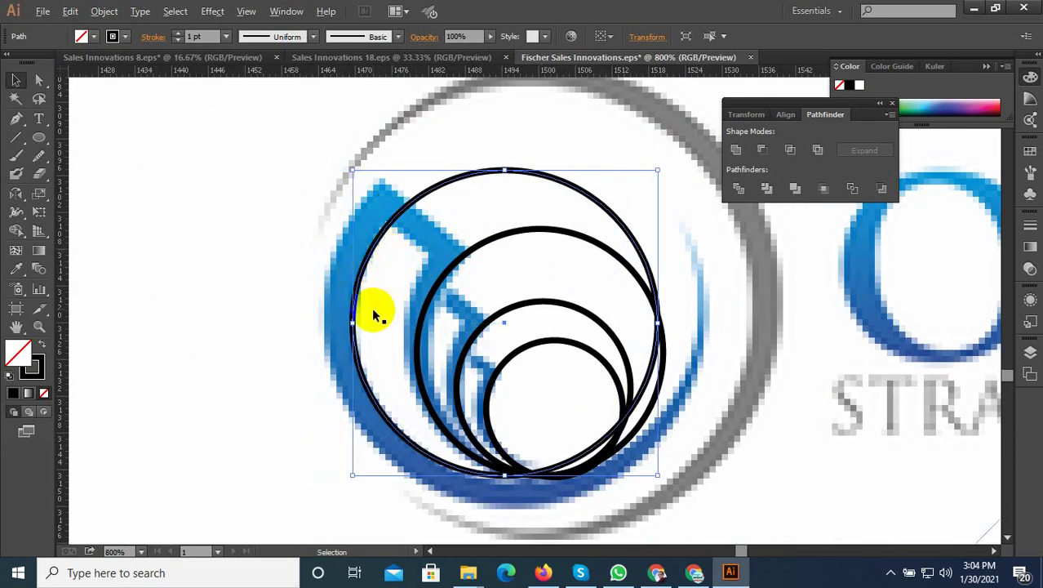
{"action": "scroll", "coordinate": [369, 313], "scroll_direction": "down", "scroll_amount": 1}
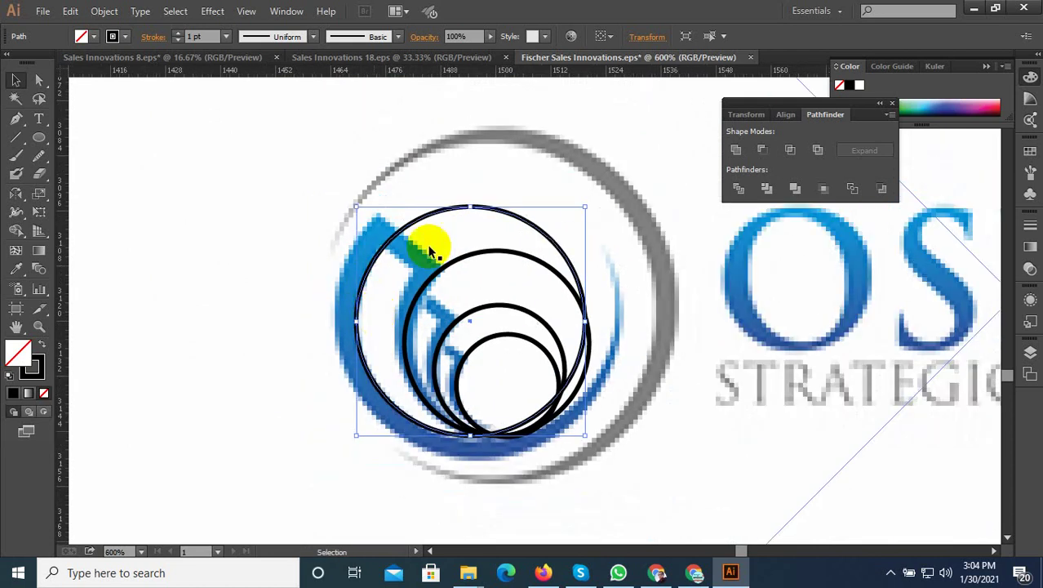
{"action": "scroll", "coordinate": [426, 296], "scroll_direction": "up", "scroll_amount": 1}
{"action": "left_click", "coordinate": [422, 302]}
{"action": "scroll", "coordinate": [423, 302], "scroll_direction": "up", "scroll_amount": 2}
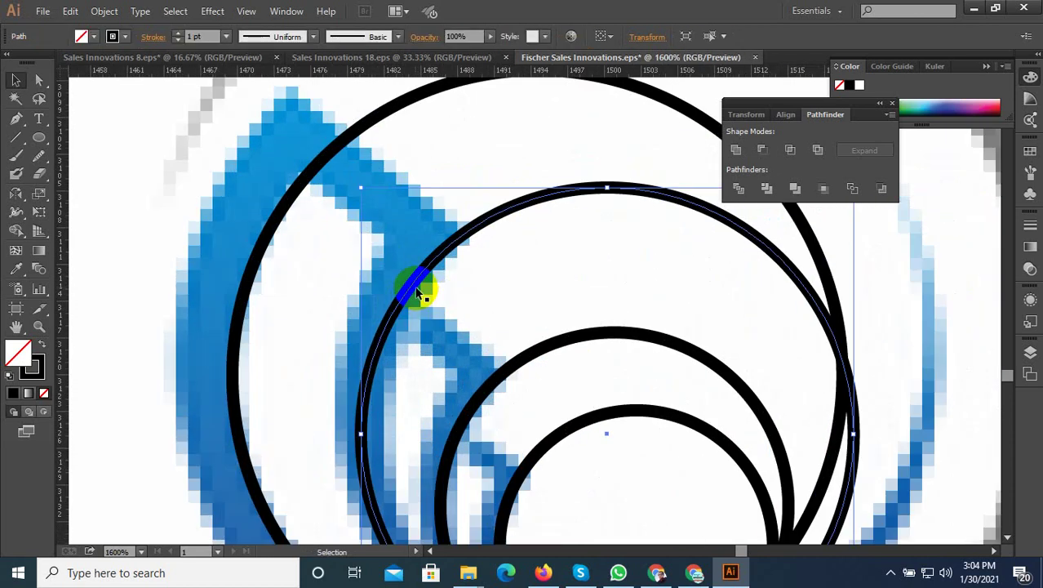
{"action": "mouse_move", "coordinate": [419, 291]}
{"action": "left_mouse_down"}
{"action": "mouse_move", "coordinate": [418, 280]}
{"action": "mouse_move", "coordinate": [434, 279]}
{"action": "left_mouse_up"}
{"action": "key", "text": "ctrl+z"}
{"action": "scroll", "coordinate": [423, 289], "scroll_direction": "down", "scroll_amount": 1}
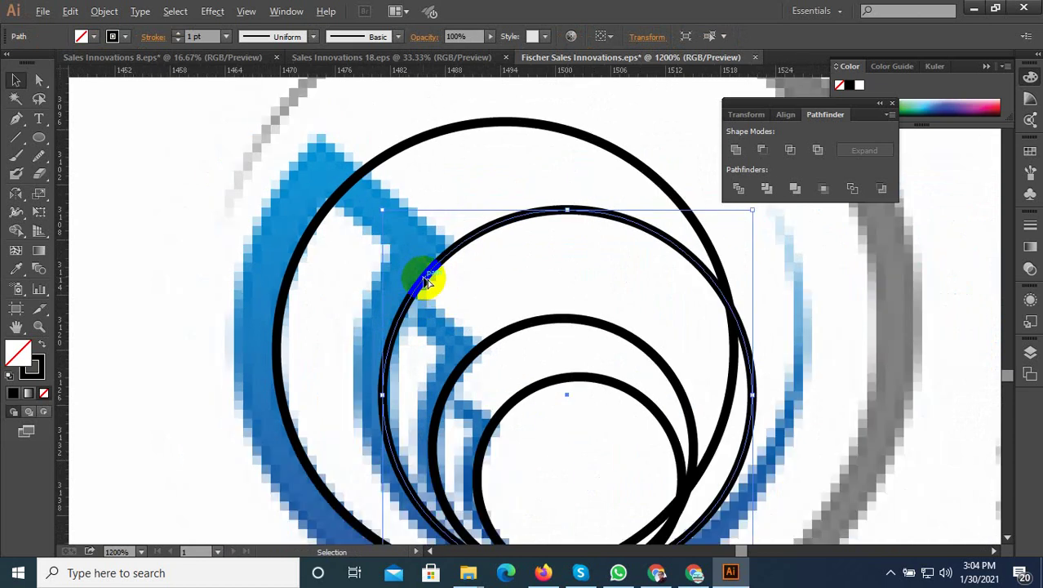
Step: Copy the second-largest circle slightly left, then enlarge and reposition the copy
{"action": "left_click_drag", "start_coordinate": [426, 280], "coordinate": [396, 280]}
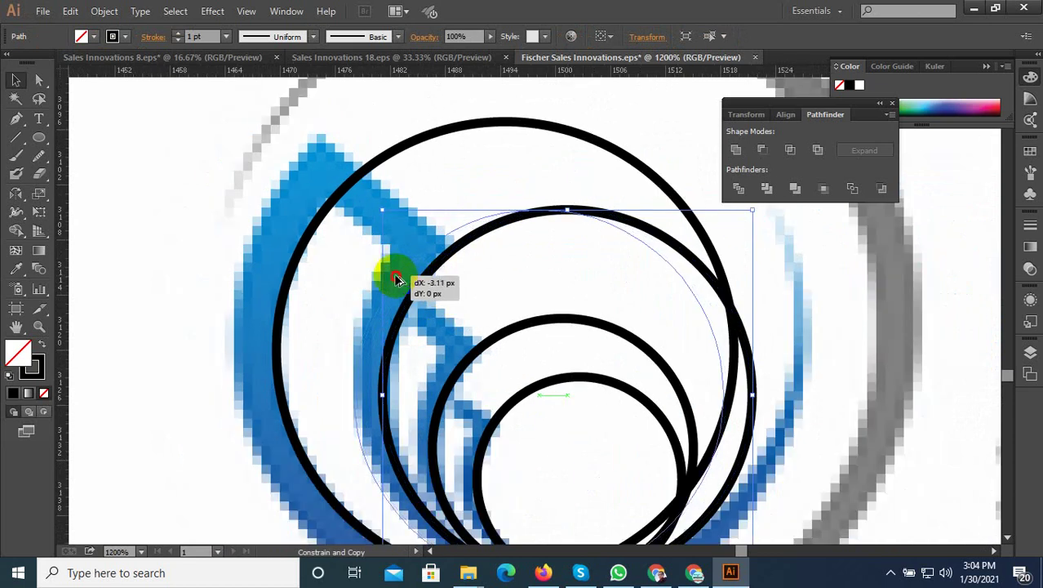
{"action": "scroll", "coordinate": [482, 269], "scroll_direction": "down", "scroll_amount": 2}
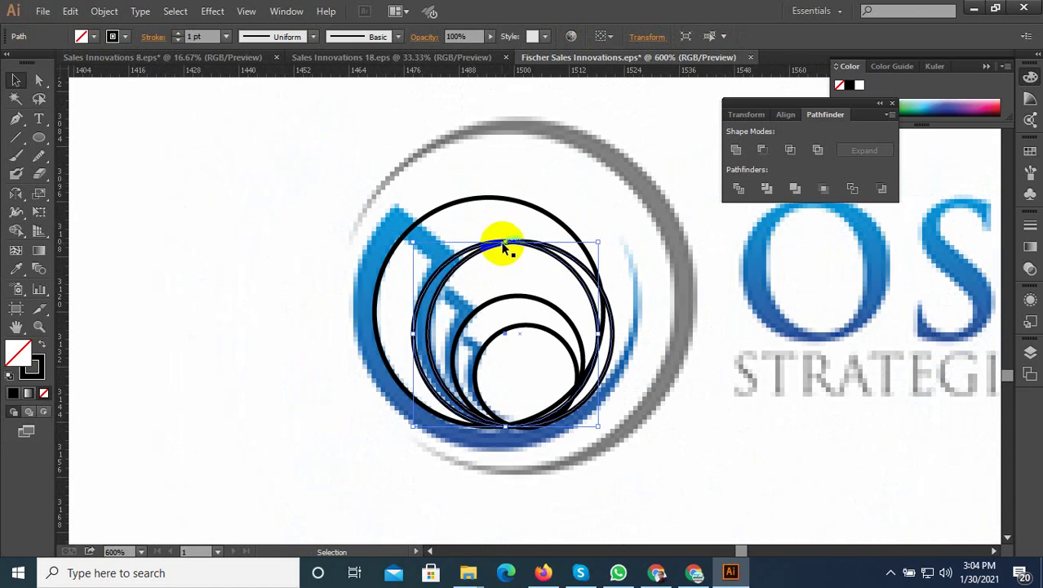
{"action": "left_click_drag", "start_coordinate": [504, 241], "coordinate": [495, 231]}
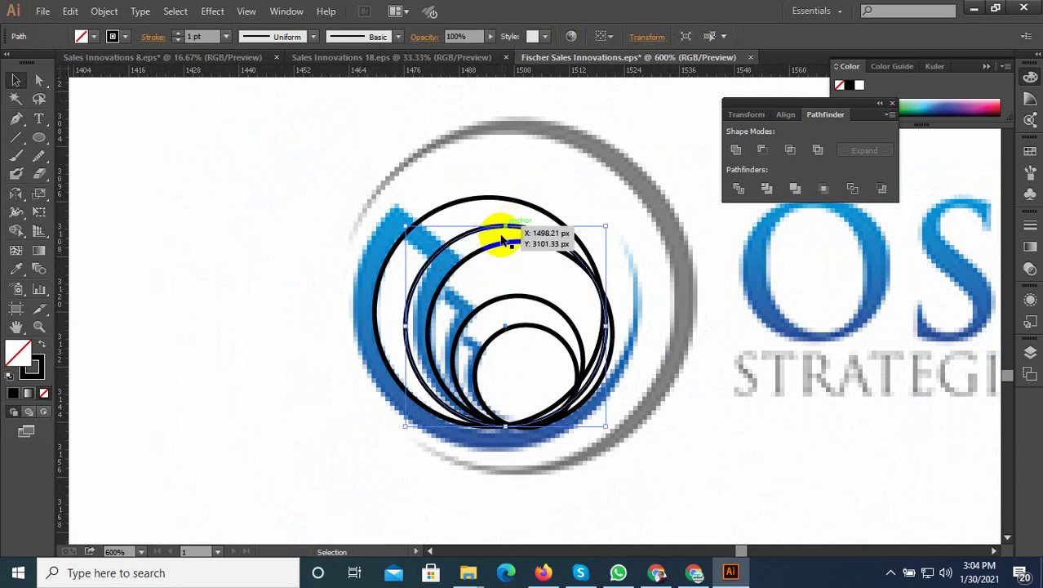
{"action": "scroll", "coordinate": [411, 319], "scroll_direction": "up", "scroll_amount": 1}
{"action": "left_click_drag", "start_coordinate": [414, 321], "coordinate": [416, 303]}
{"action": "scroll", "coordinate": [414, 314], "scroll_direction": "up", "scroll_amount": 2}
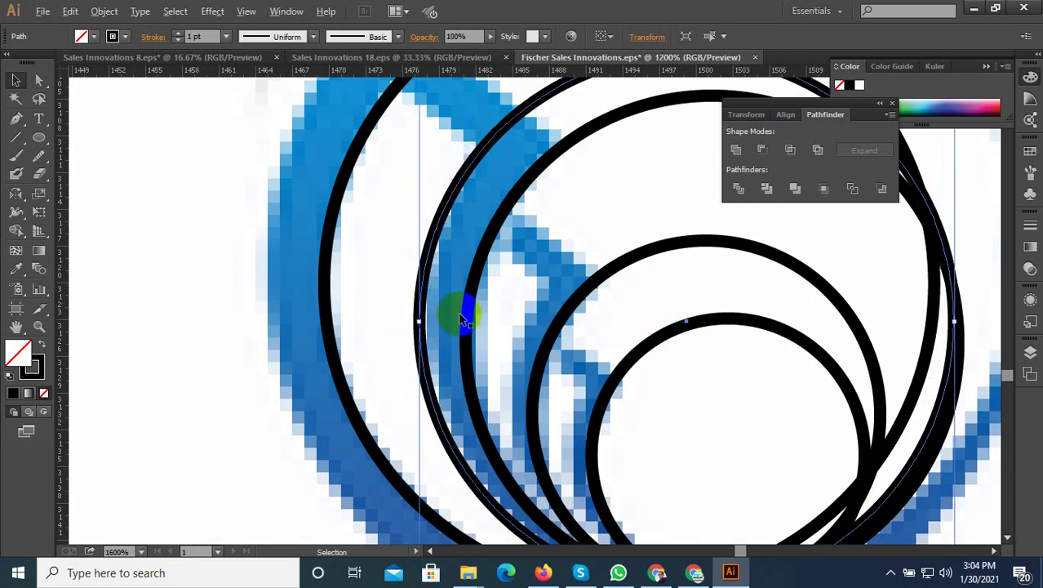
{"action": "scroll", "coordinate": [461, 318], "scroll_direction": "down", "scroll_amount": 1}
{"action": "scroll", "coordinate": [463, 320], "scroll_direction": "down", "scroll_amount": 2}
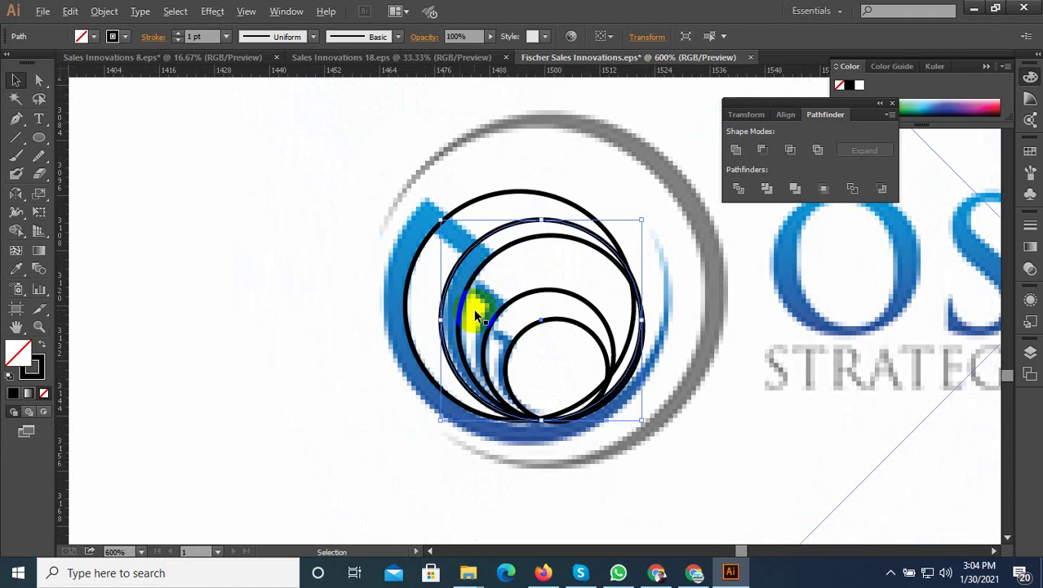
{"action": "scroll", "coordinate": [459, 243], "scroll_direction": "up", "scroll_amount": 1}
Step: Copy the outermost circle left, enlarge it upward, and align its left edge with the swoosh
{"action": "left_click", "coordinate": [468, 192]}
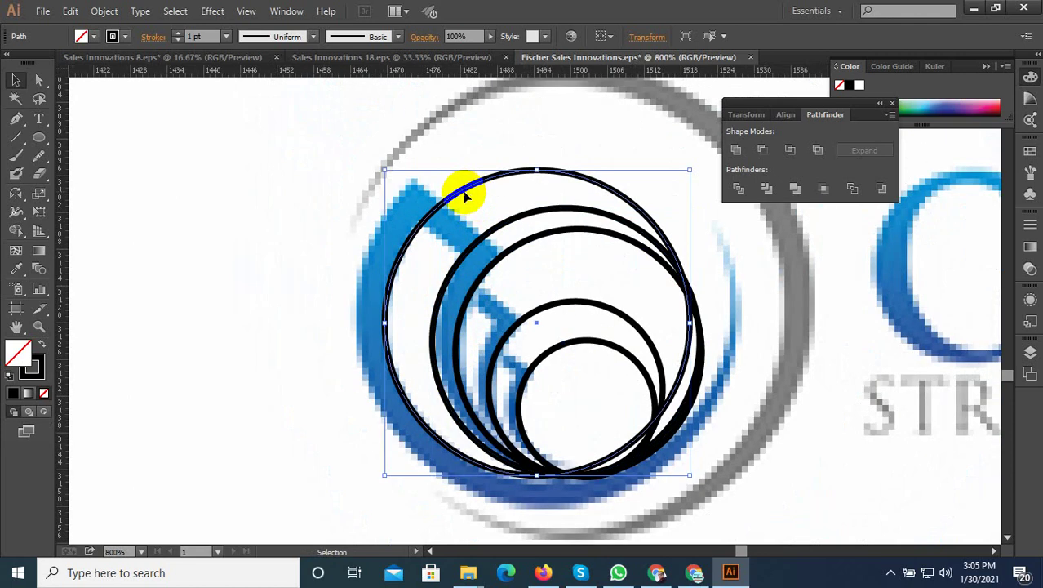
{"action": "left_click_drag", "start_coordinate": [458, 196], "coordinate": [434, 204]}
{"action": "left_click_drag", "start_coordinate": [510, 169], "coordinate": [514, 150]}
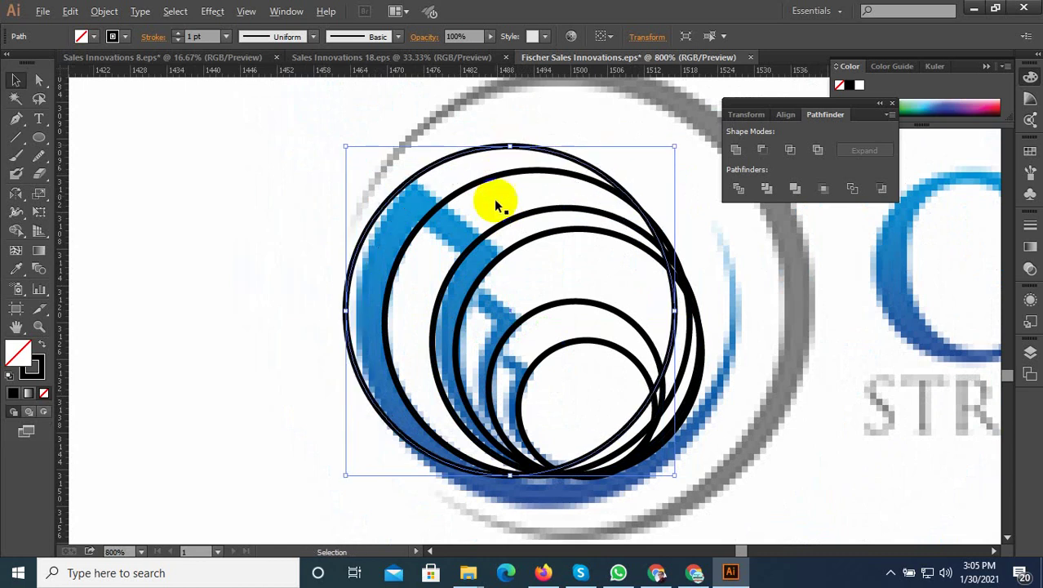
{"action": "scroll", "coordinate": [499, 472], "scroll_direction": "up", "scroll_amount": 1}
{"action": "scroll", "coordinate": [465, 462], "scroll_direction": "down", "scroll_amount": 1}
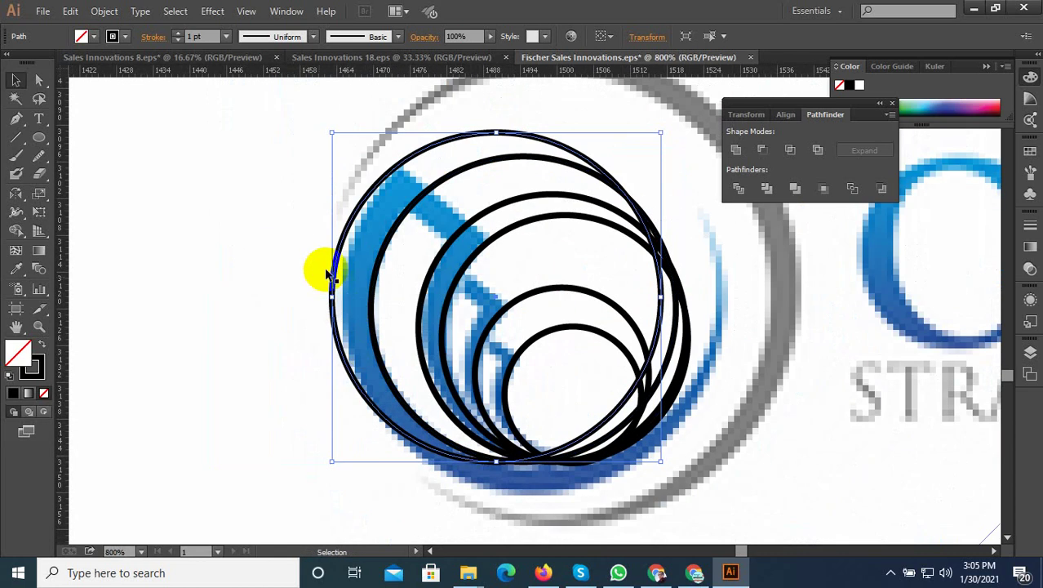
{"action": "scroll", "coordinate": [344, 308], "scroll_direction": "up", "scroll_amount": 1}
{"action": "left_click_drag", "start_coordinate": [341, 312], "coordinate": [344, 312]}
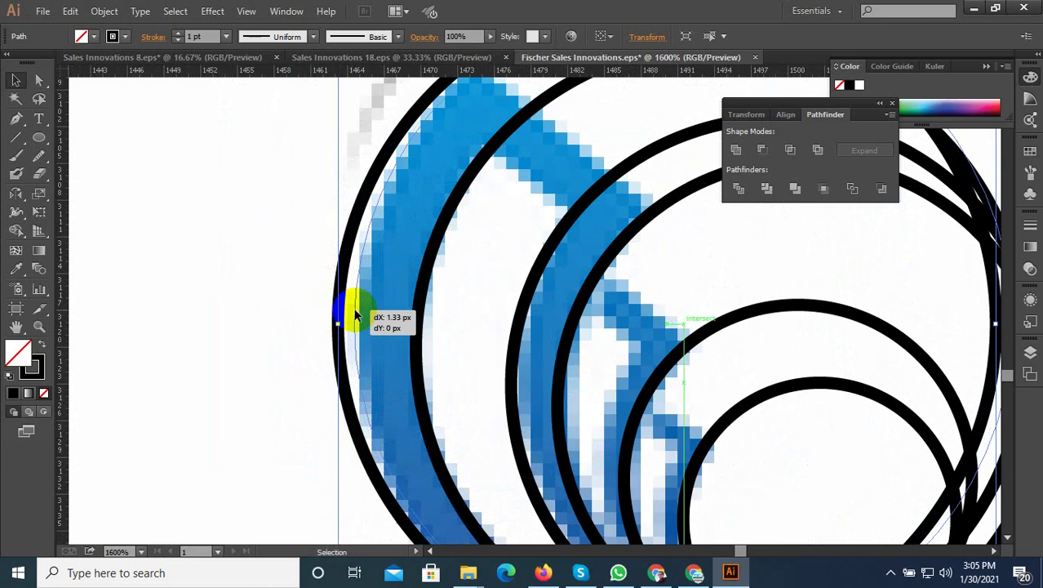
{"action": "scroll", "coordinate": [352, 310], "scroll_direction": "down", "scroll_amount": 1}
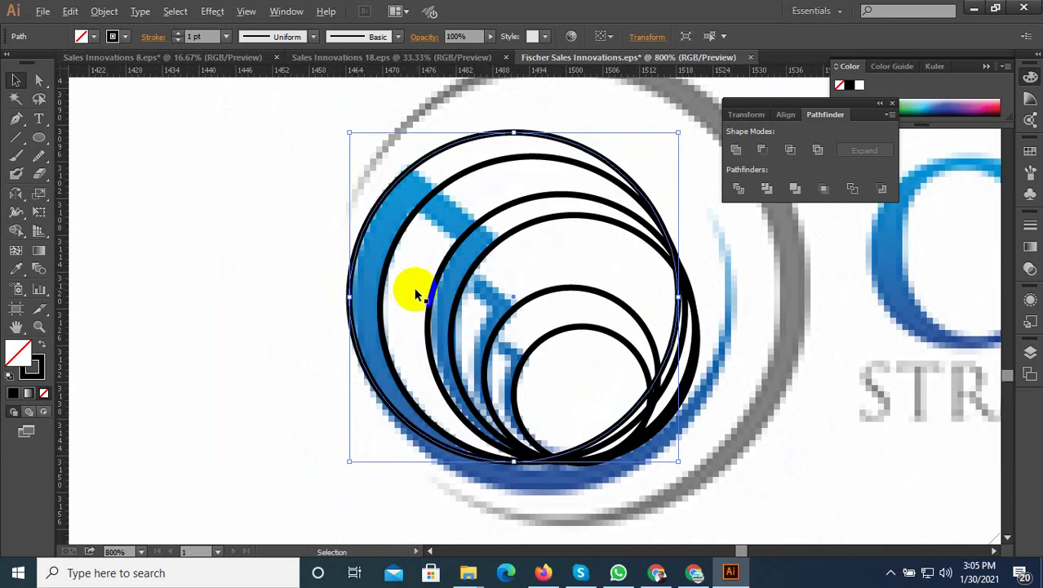
Step: Pull the outer circle's bottom anchor left to reshape it, then move the path down
{"action": "left_click", "coordinate": [499, 419], "text": "shift"}
{"action": "left_click", "coordinate": [480, 463]}
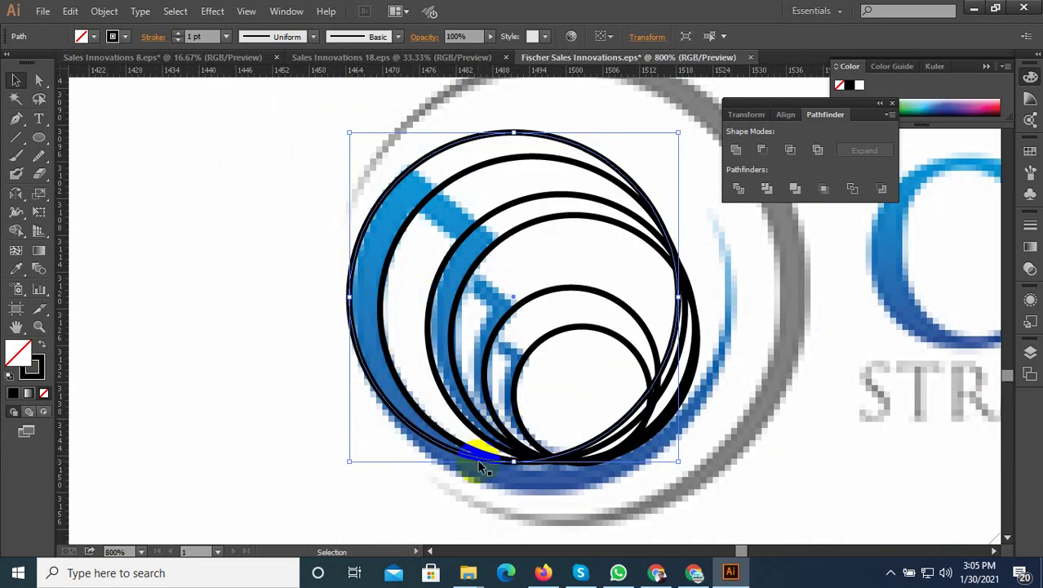
{"action": "scroll", "coordinate": [495, 474], "scroll_direction": "up", "scroll_amount": 1}
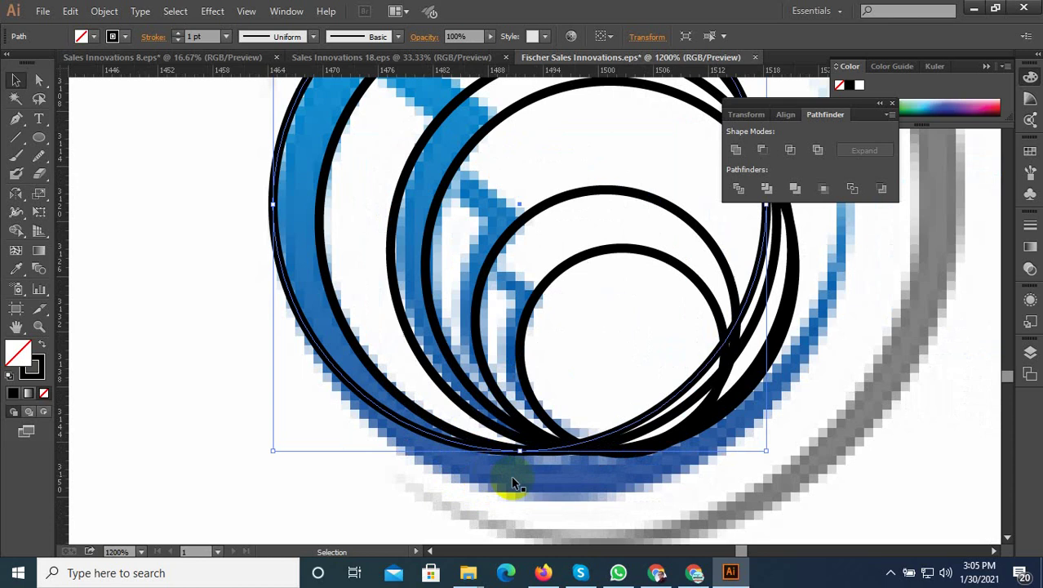
{"action": "left_click", "coordinate": [540, 455]}
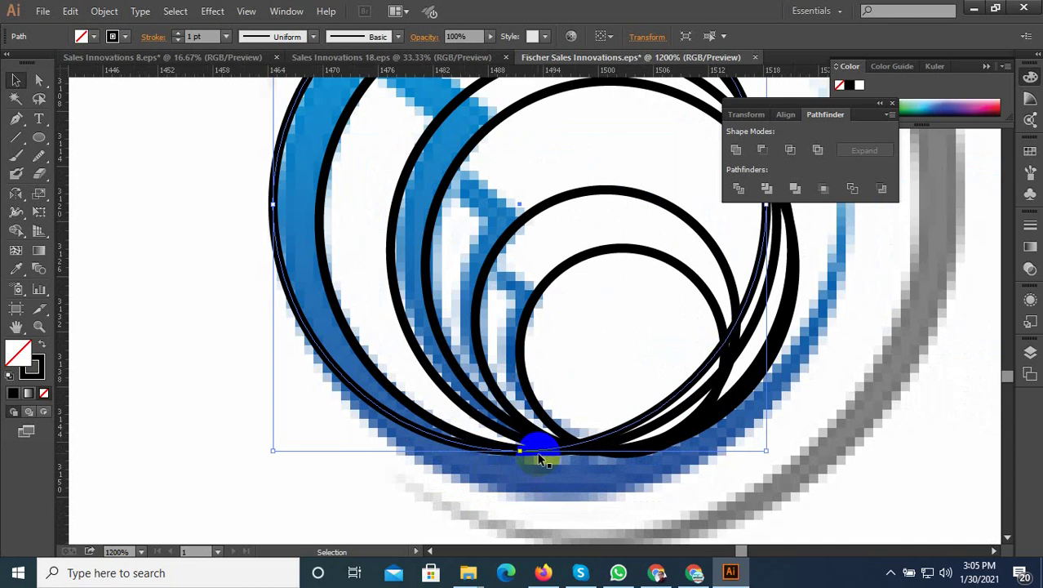
{"action": "left_click_drag", "start_coordinate": [540, 455], "coordinate": [457, 441]}
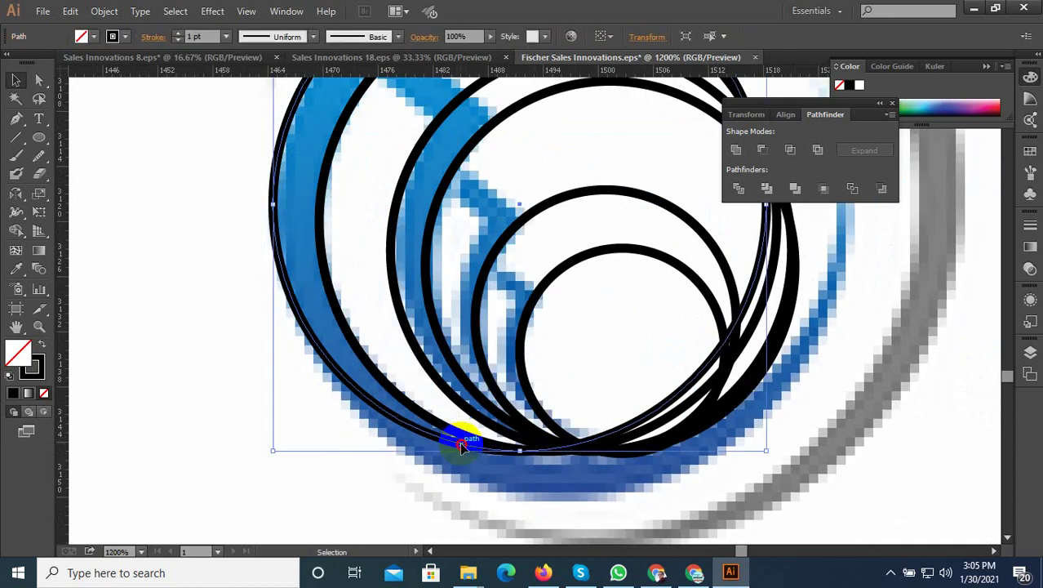
{"action": "double_click", "coordinate": [459, 442]}
{"action": "key", "text": "Escape"}
{"action": "left_click_drag", "start_coordinate": [470, 446], "coordinate": [471, 483]}
Step: Move the reshaped path back up, nudge it into place, and enlarge it to the swoosh's outer edge
{"action": "scroll", "coordinate": [470, 486], "scroll_direction": "down", "scroll_amount": 2}
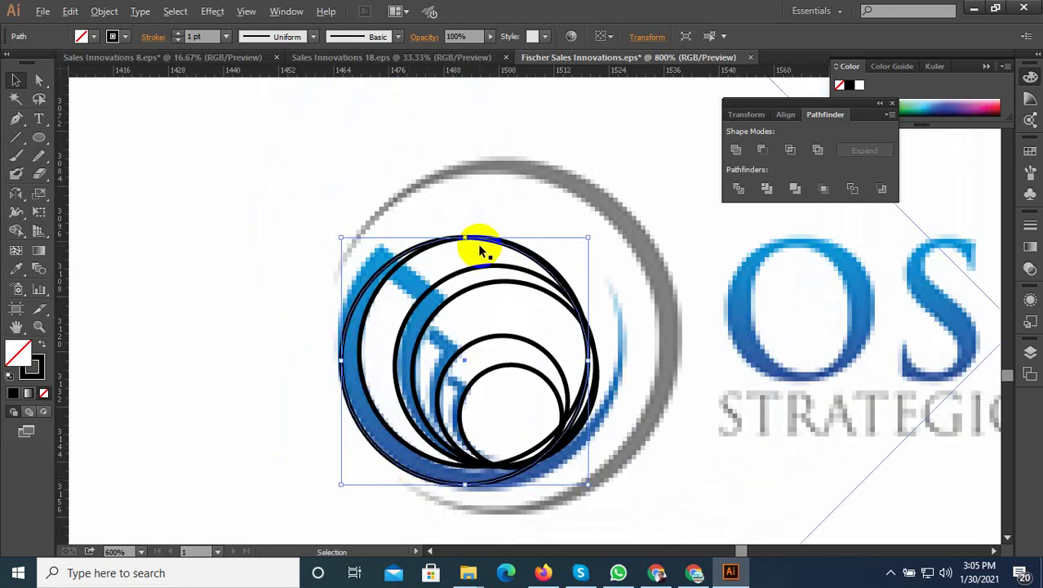
{"action": "scroll", "coordinate": [473, 243], "scroll_direction": "up", "scroll_amount": 1}
{"action": "left_click_drag", "start_coordinate": [457, 233], "coordinate": [458, 199]}
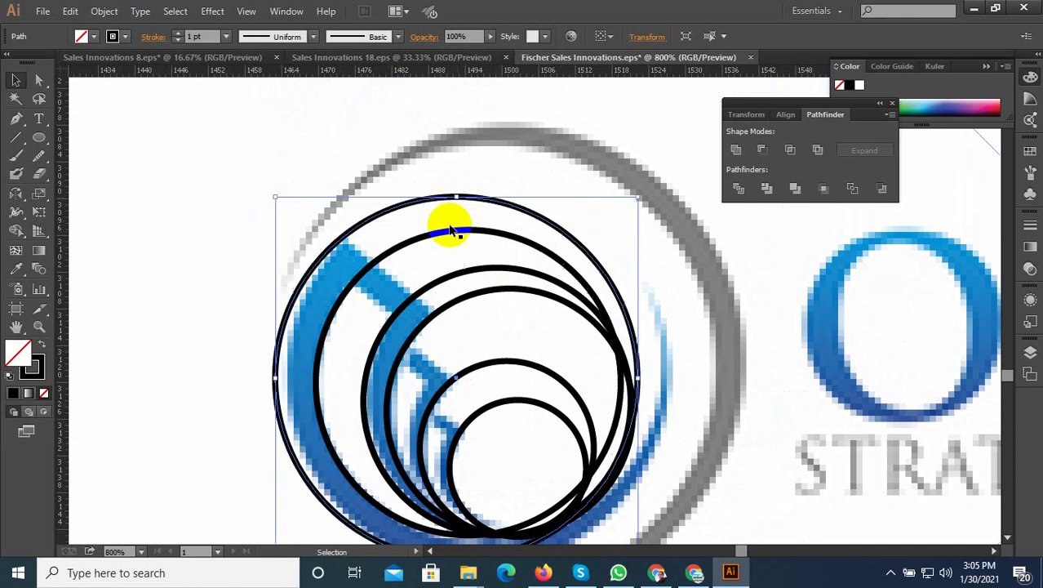
{"action": "scroll", "coordinate": [284, 372], "scroll_direction": "up", "scroll_amount": 2}
{"action": "left_click_drag", "start_coordinate": [265, 355], "coordinate": [284, 345]}
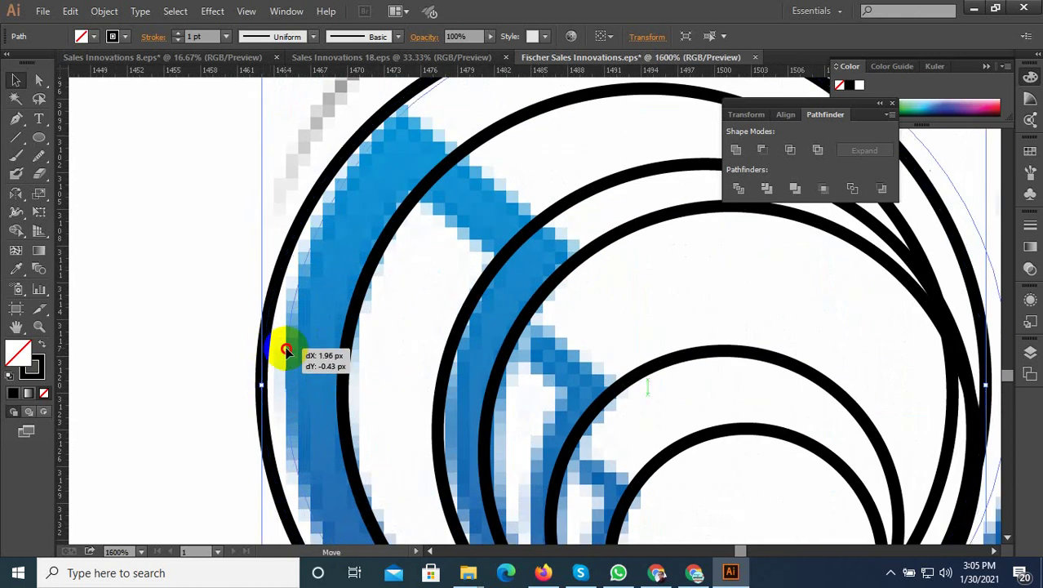
{"action": "scroll", "coordinate": [282, 349], "scroll_direction": "down", "scroll_amount": 3}
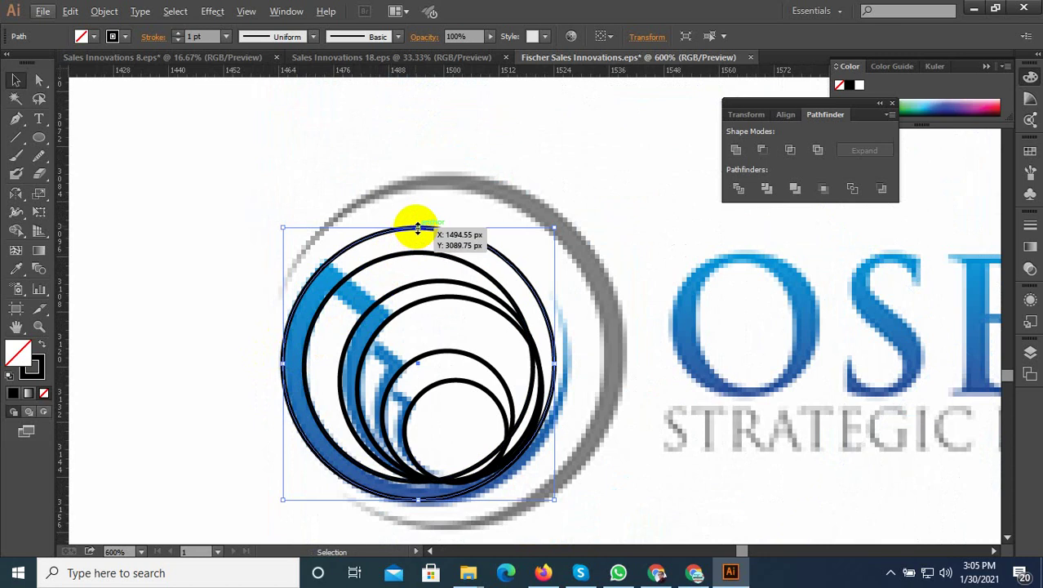
{"action": "left_click_drag", "start_coordinate": [417, 228], "coordinate": [418, 222]}
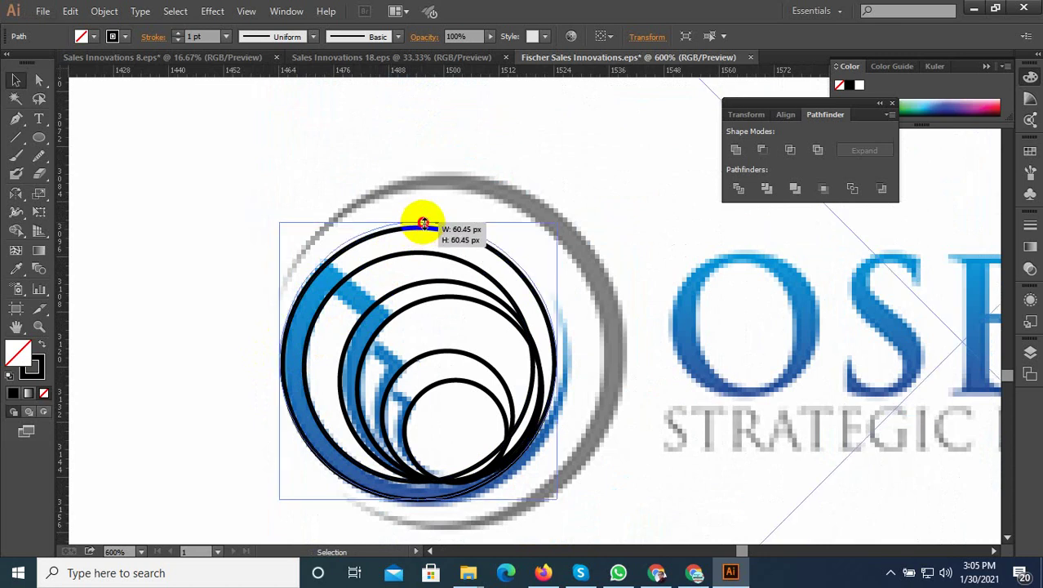
{"action": "scroll", "coordinate": [505, 492], "scroll_direction": "up", "scroll_amount": 1}
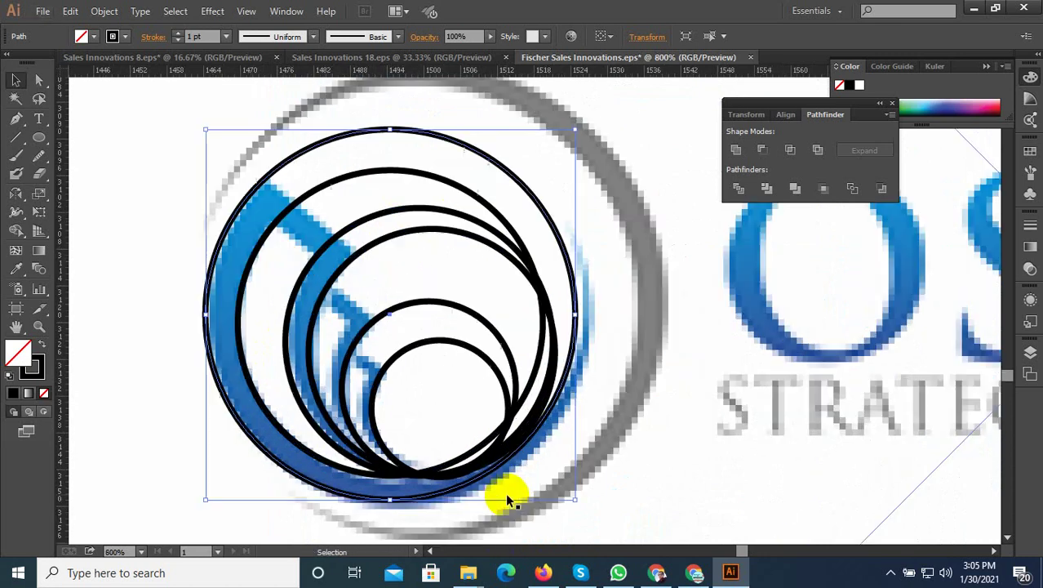
{"action": "left_click_drag", "start_coordinate": [577, 315], "coordinate": [593, 317]}
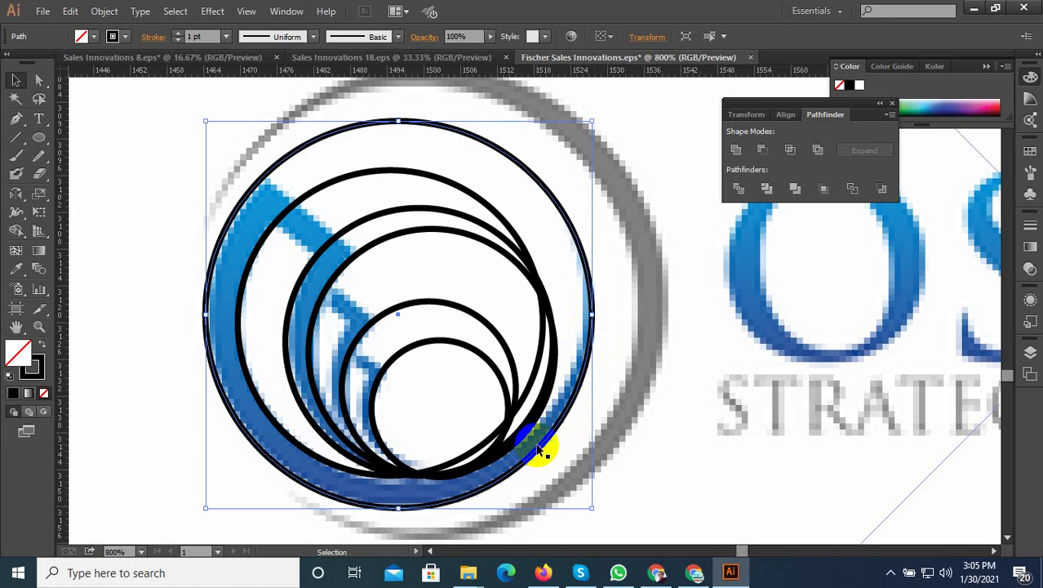
Step: Enlarge the next inner circle from its right side and raise its bottom edge
{"action": "left_click", "coordinate": [514, 229]}
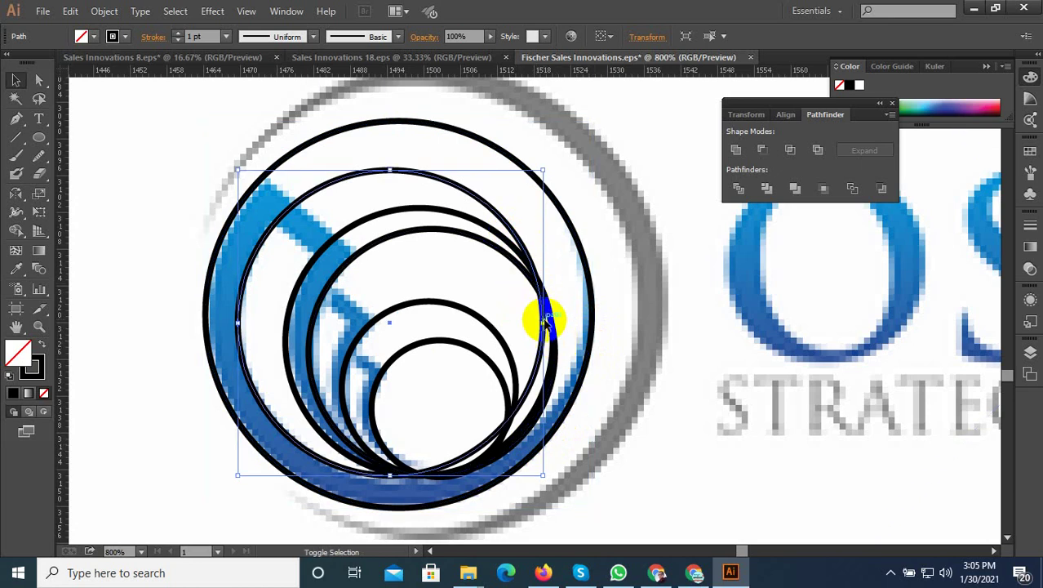
{"action": "left_click_drag", "start_coordinate": [545, 323], "coordinate": [577, 323]}
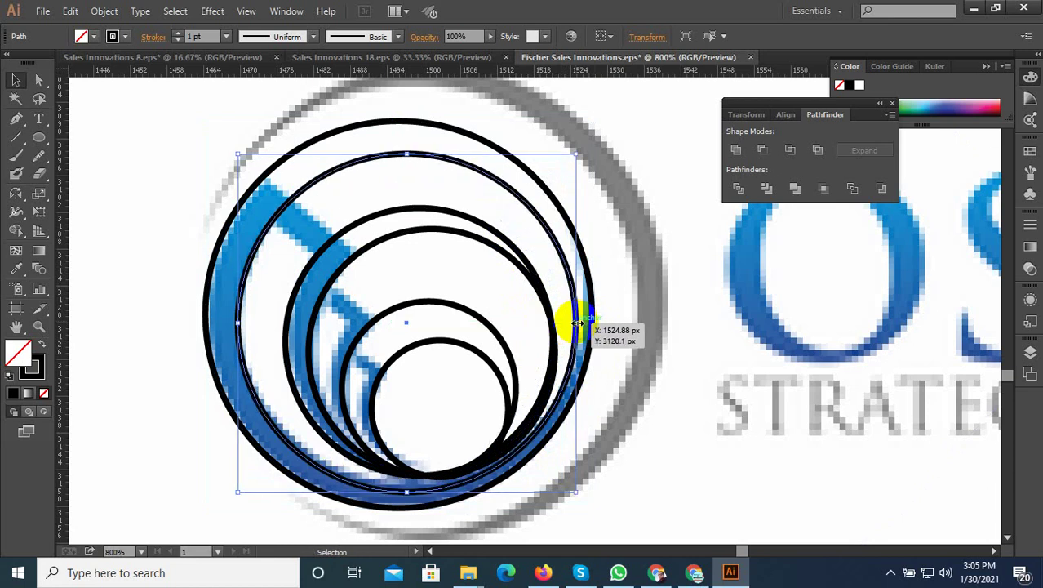
{"action": "left_click_drag", "start_coordinate": [577, 323], "coordinate": [584, 264]}
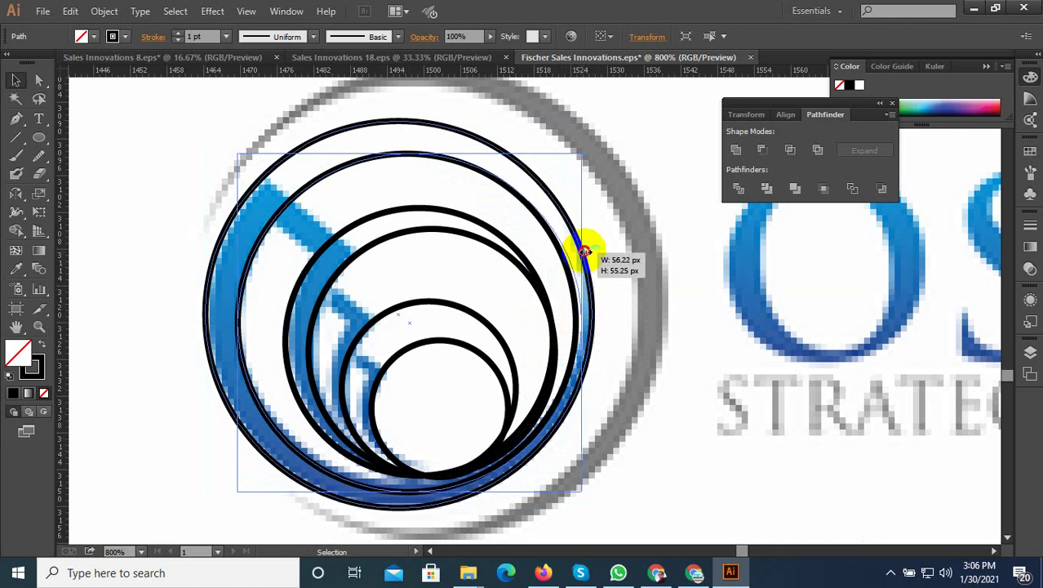
{"action": "left_click_drag", "start_coordinate": [585, 263], "coordinate": [588, 249]}
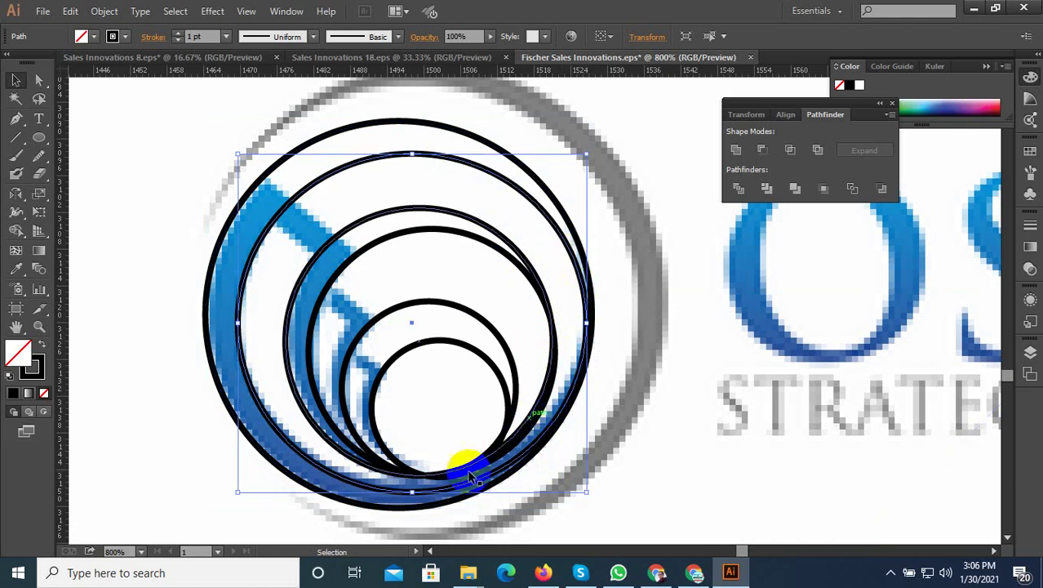
{"action": "left_click_drag", "start_coordinate": [414, 492], "coordinate": [412, 484]}
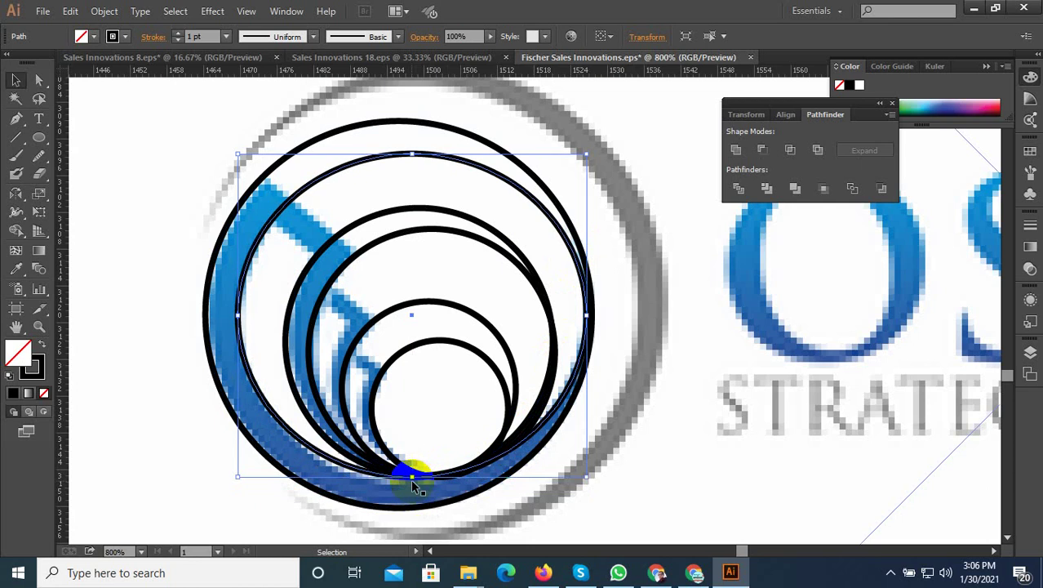
{"action": "scroll", "coordinate": [412, 476], "scroll_direction": "up", "scroll_amount": 2}
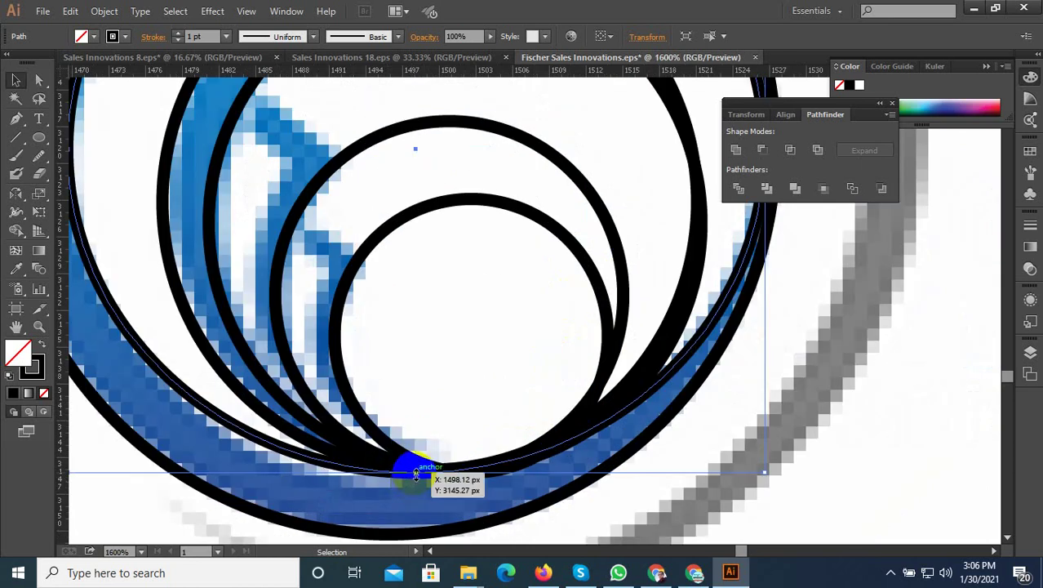
Step: Lower the inner circle's bottom edge and enlarge the outer circles up and right
{"action": "left_click_drag", "start_coordinate": [416, 473], "coordinate": [407, 484]}
{"action": "scroll", "coordinate": [408, 484], "scroll_direction": "down", "scroll_amount": 2}
{"action": "scroll", "coordinate": [539, 334], "scroll_direction": "up", "scroll_amount": 2}
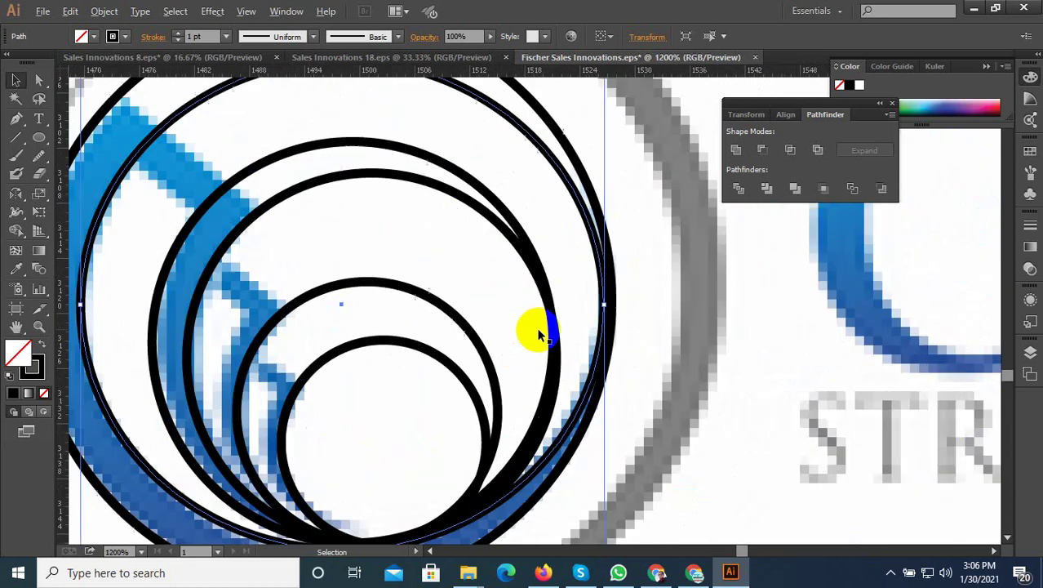
{"action": "mouse_move", "coordinate": [538, 334]}
{"action": "left_mouse_down"}
{"action": "mouse_move", "coordinate": [604, 314]}
{"action": "mouse_move", "coordinate": [588, 304]}
{"action": "left_mouse_up"}
{"action": "scroll", "coordinate": [590, 310], "scroll_direction": "down", "scroll_amount": 1}
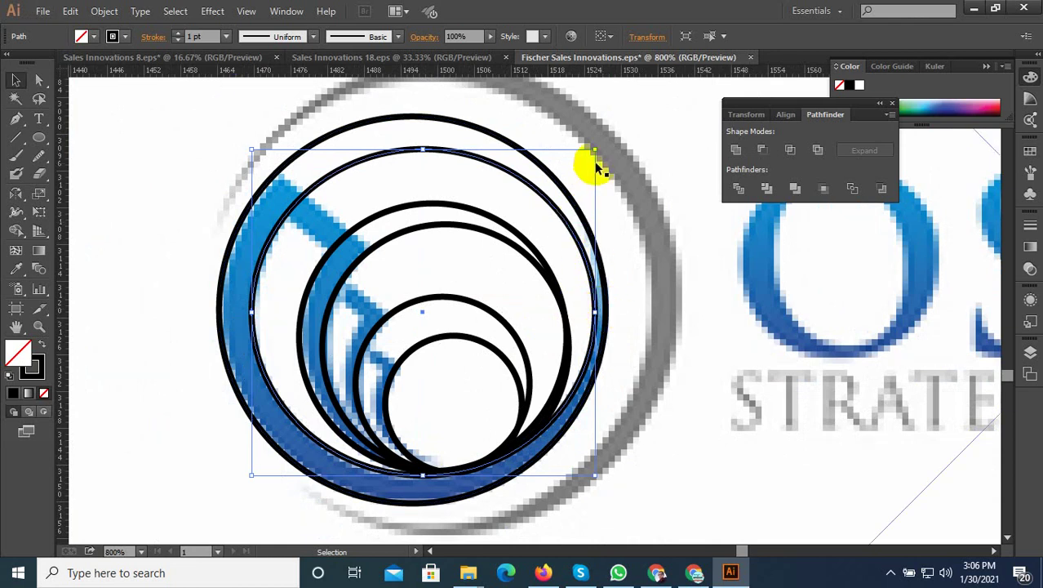
{"action": "left_click_drag", "start_coordinate": [596, 151], "coordinate": [617, 139]}
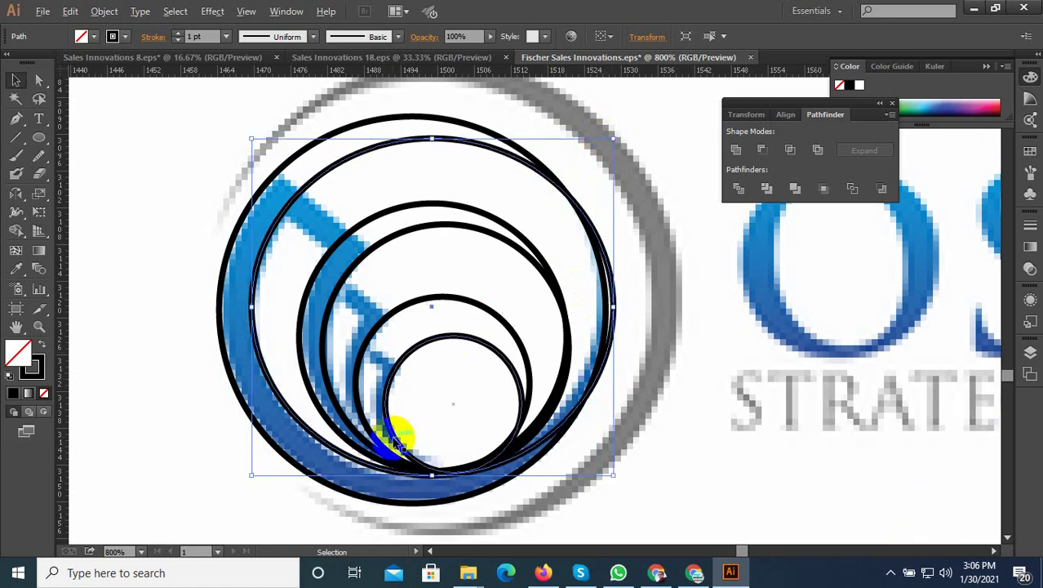
{"action": "scroll", "coordinate": [608, 307], "scroll_direction": "up", "scroll_amount": 1}
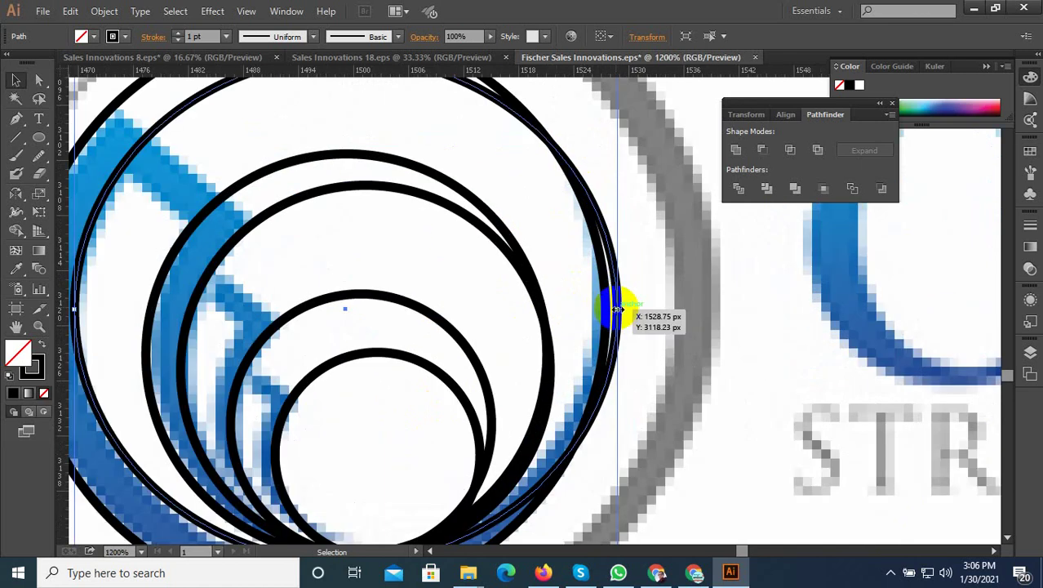
{"action": "scroll", "coordinate": [612, 306], "scroll_direction": "down", "scroll_amount": 1}
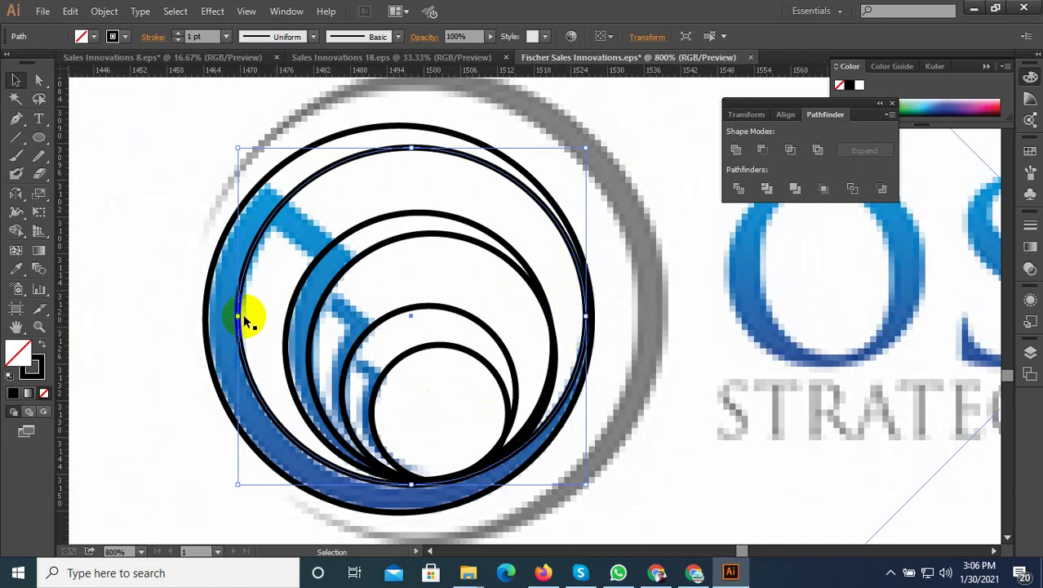
Step: Duplicate the middle circle up-left, stretch it taller, and shift it about 18 px right
{"action": "left_click", "coordinate": [314, 354], "text": "shift"}
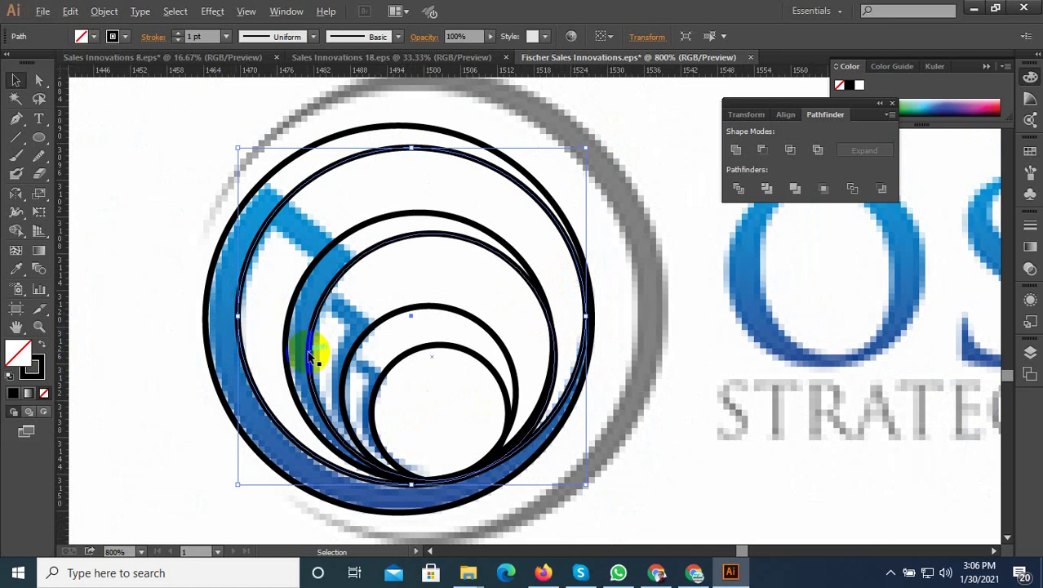
{"action": "scroll", "coordinate": [359, 353], "scroll_direction": "up", "scroll_amount": 2}
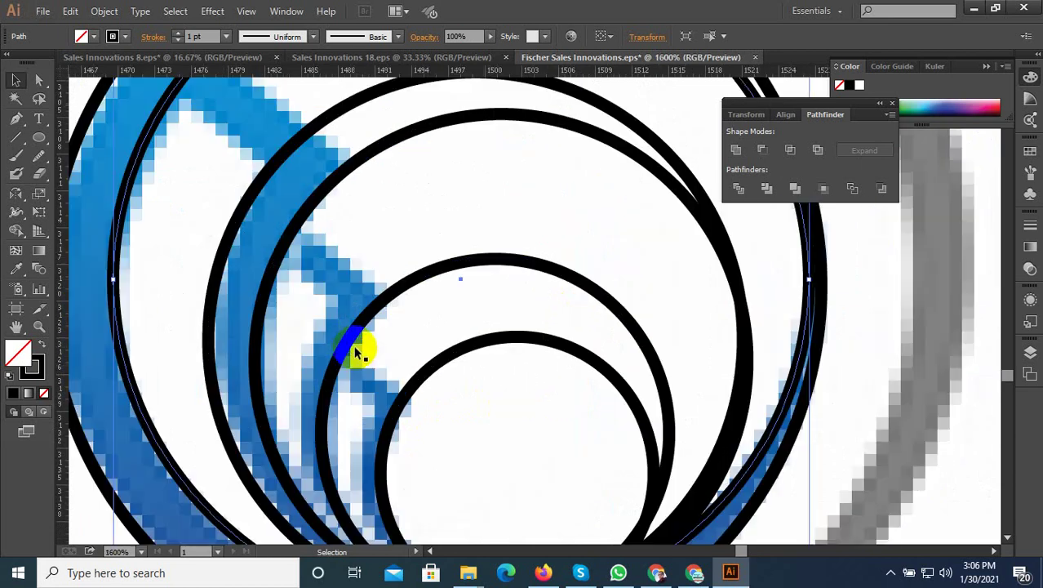
{"action": "left_click", "coordinate": [351, 339]}
{"action": "scroll", "coordinate": [351, 339], "scroll_direction": "up", "scroll_amount": 1}
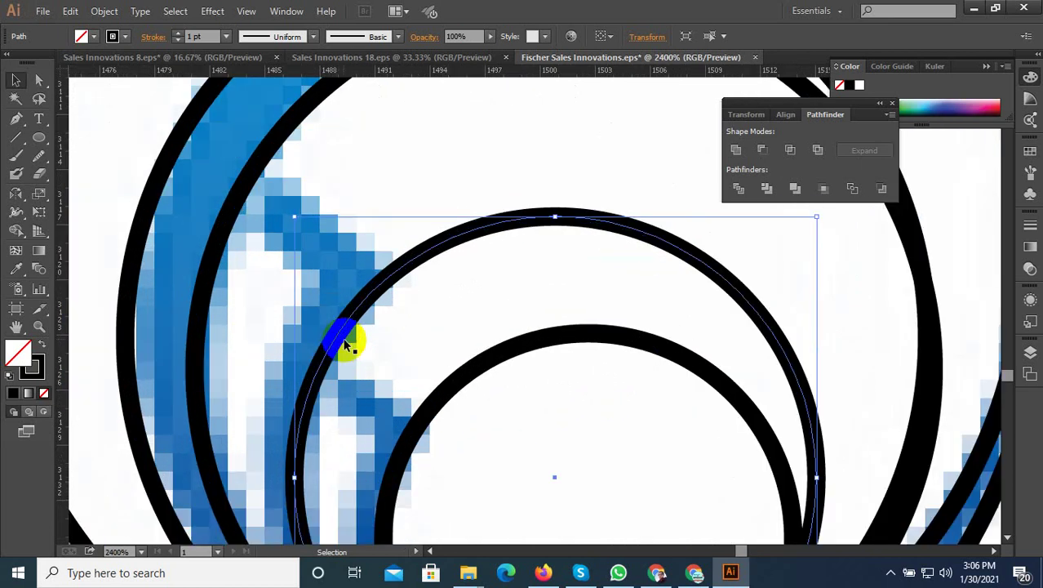
{"action": "mouse_move", "coordinate": [347, 345]}
{"action": "left_mouse_down"}
{"action": "mouse_move", "coordinate": [303, 316]}
{"action": "mouse_move", "coordinate": [325, 302]}
{"action": "mouse_move", "coordinate": [301, 310]}
{"action": "left_mouse_up"}
{"action": "scroll", "coordinate": [326, 304], "scroll_direction": "down", "scroll_amount": 2}
{"action": "left_click", "coordinate": [396, 257]}
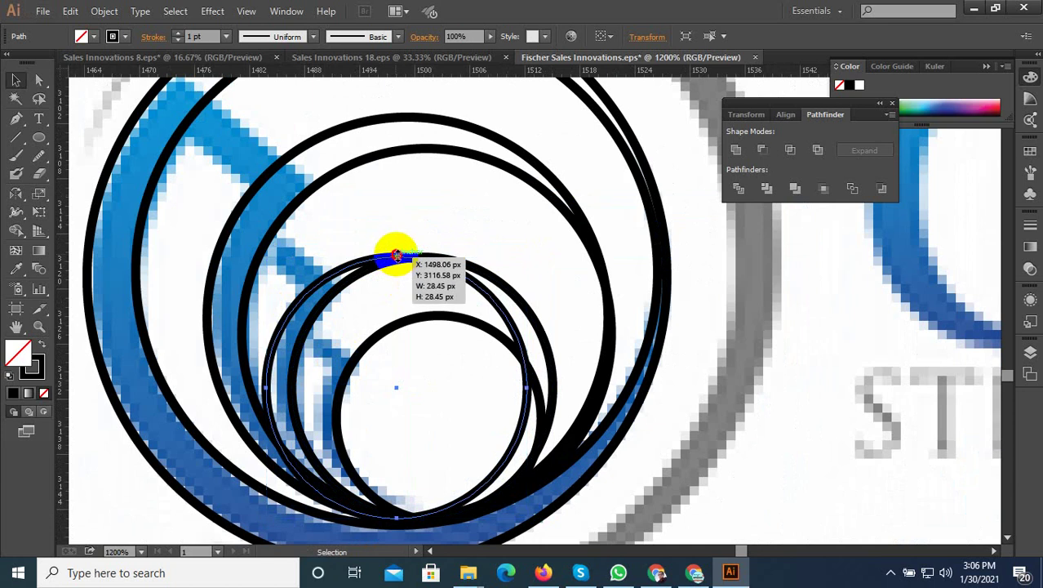
{"action": "left_click_drag", "start_coordinate": [396, 256], "coordinate": [397, 242]}
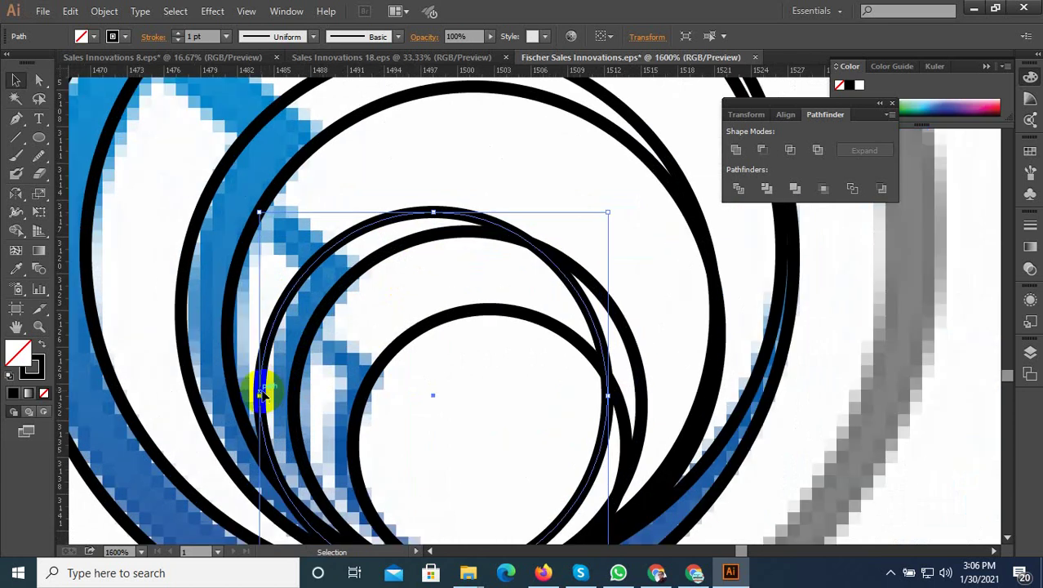
{"action": "left_click_drag", "start_coordinate": [262, 390], "coordinate": [278, 385]}
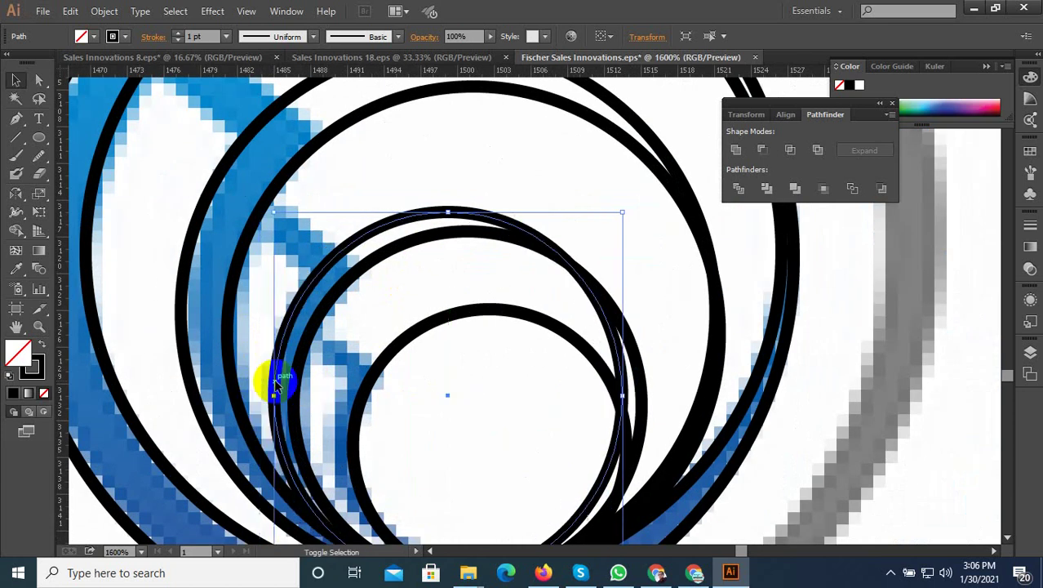
{"action": "scroll", "coordinate": [334, 339], "scroll_direction": "down", "scroll_amount": 1}
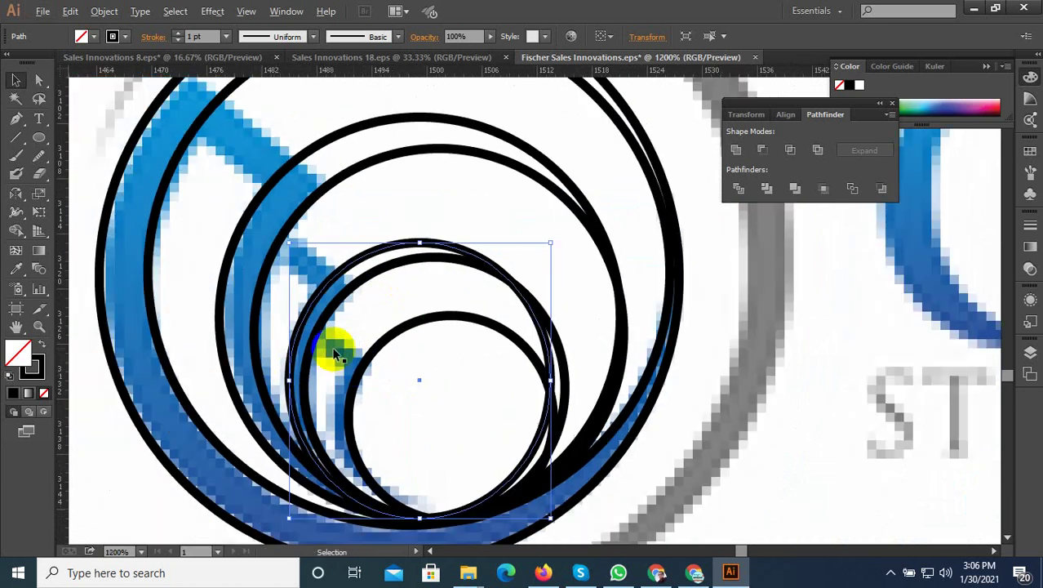
Step: Duplicate the small inner circle left, stretch its top up, and fit its left side to the swoosh
{"action": "left_click", "coordinate": [359, 386]}
{"action": "scroll", "coordinate": [359, 391], "scroll_direction": "up", "scroll_amount": 1}
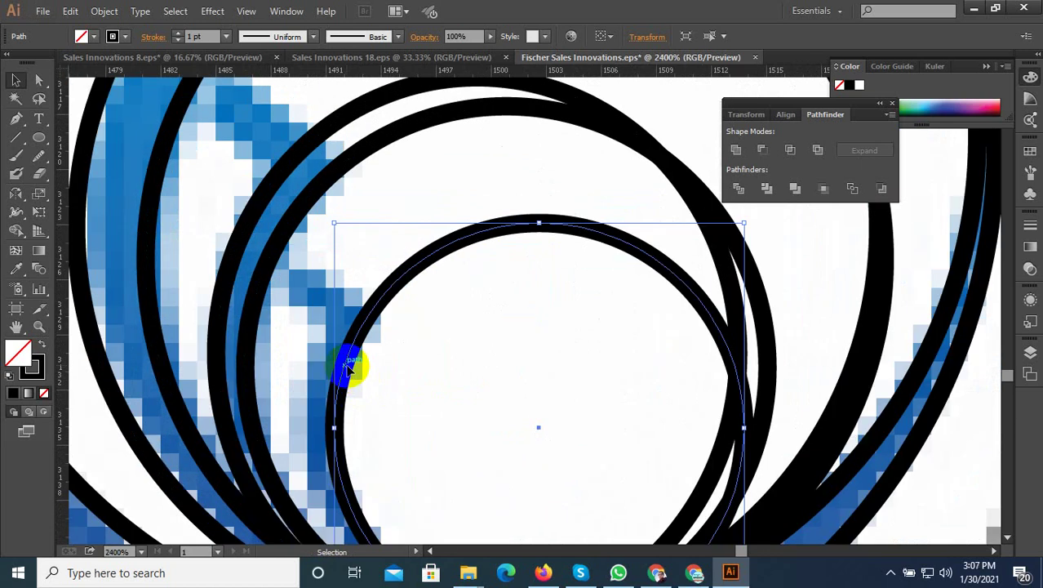
{"action": "left_click_drag", "start_coordinate": [350, 369], "coordinate": [314, 357]}
{"action": "scroll", "coordinate": [314, 357], "scroll_direction": "down", "scroll_amount": 2}
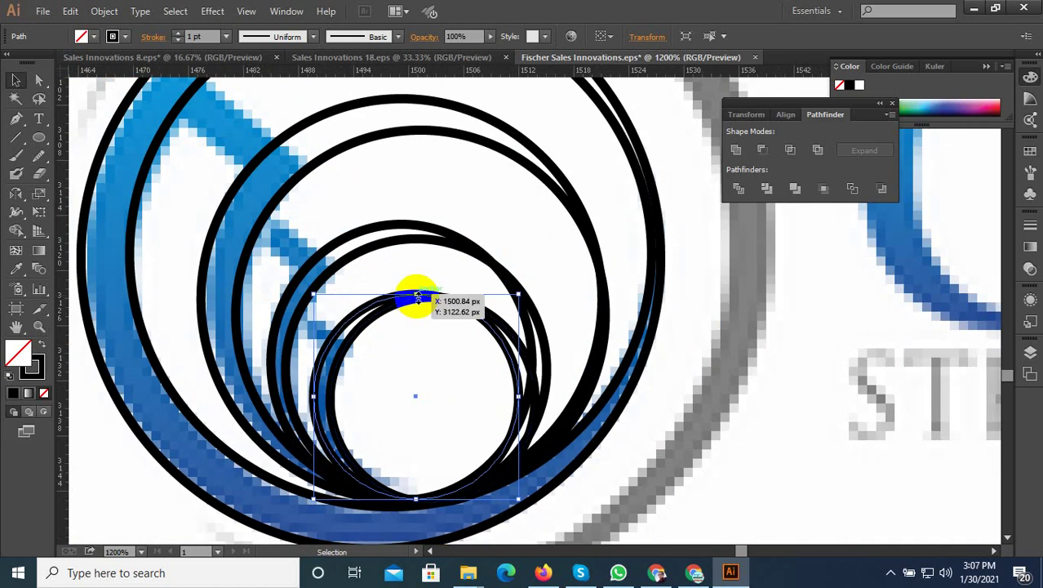
{"action": "left_click_drag", "start_coordinate": [417, 295], "coordinate": [416, 288]}
{"action": "scroll", "coordinate": [319, 365], "scroll_direction": "up", "scroll_amount": 1}
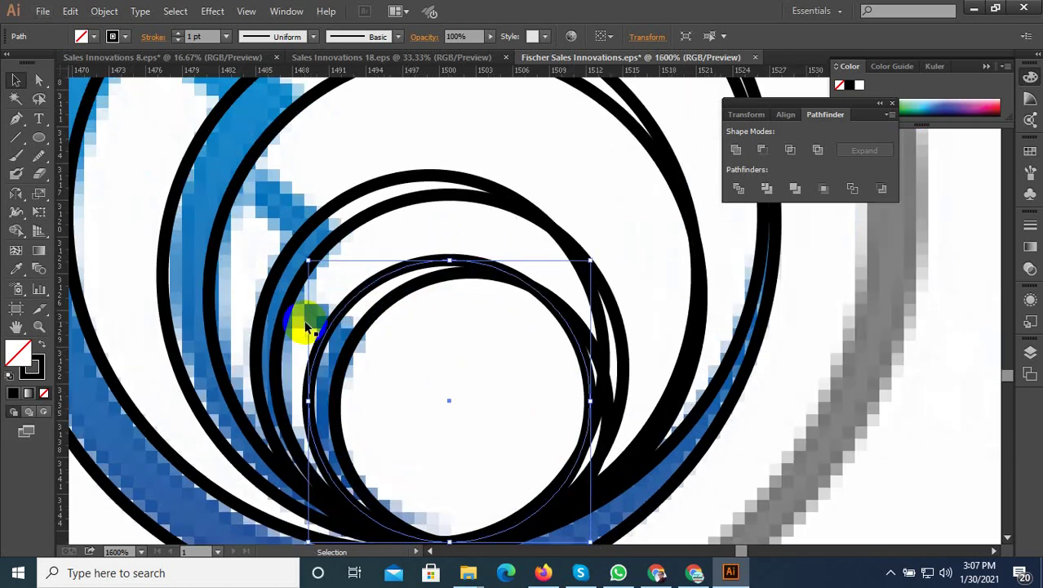
{"action": "scroll", "coordinate": [326, 422], "scroll_direction": "up", "scroll_amount": 2}
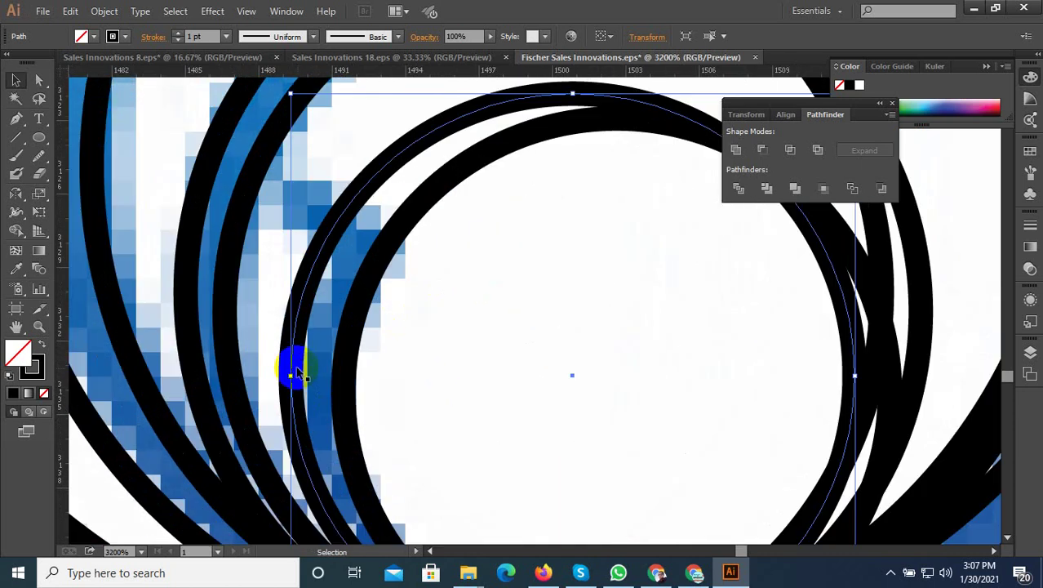
{"action": "left_click_drag", "start_coordinate": [292, 365], "coordinate": [302, 353]}
{"action": "scroll", "coordinate": [379, 351], "scroll_direction": "down", "scroll_amount": 2}
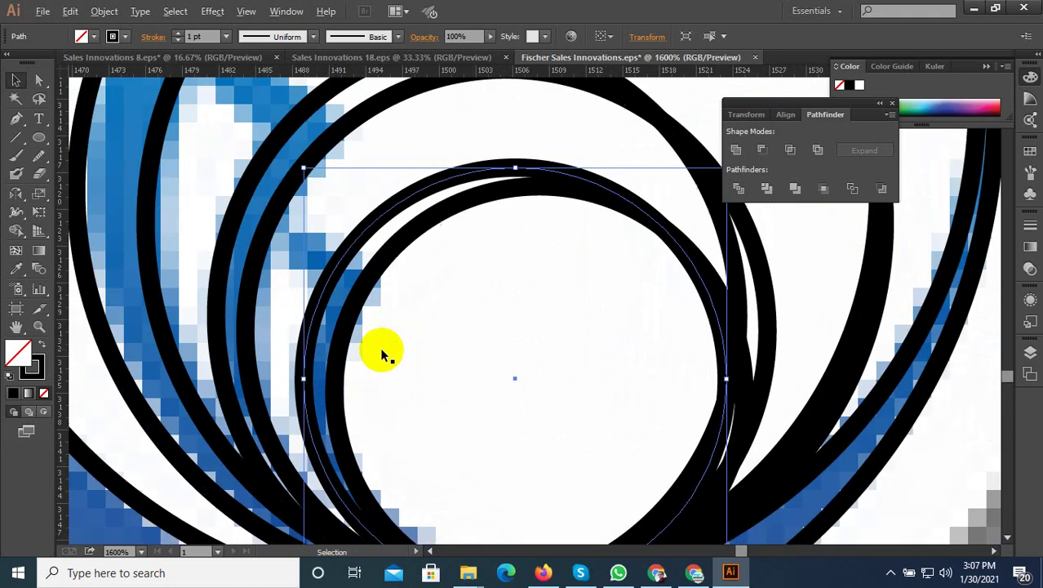
{"action": "scroll", "coordinate": [390, 383], "scroll_direction": "down", "scroll_amount": 3}
Step: Try moving the placed logo image right, then undo the move
{"action": "scroll", "coordinate": [431, 438], "scroll_direction": "down", "scroll_amount": 2}
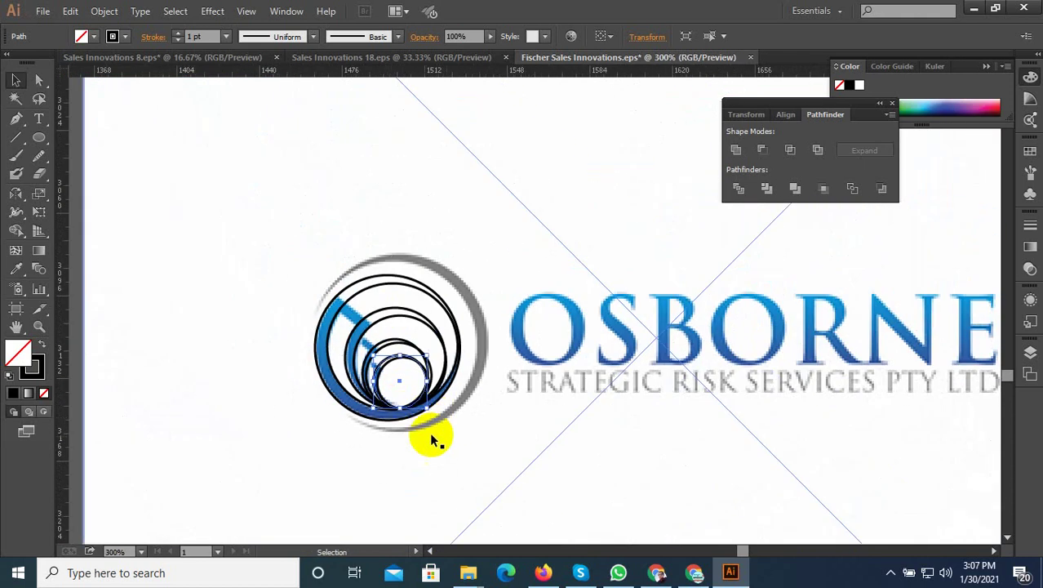
{"action": "left_click", "coordinate": [355, 371]}
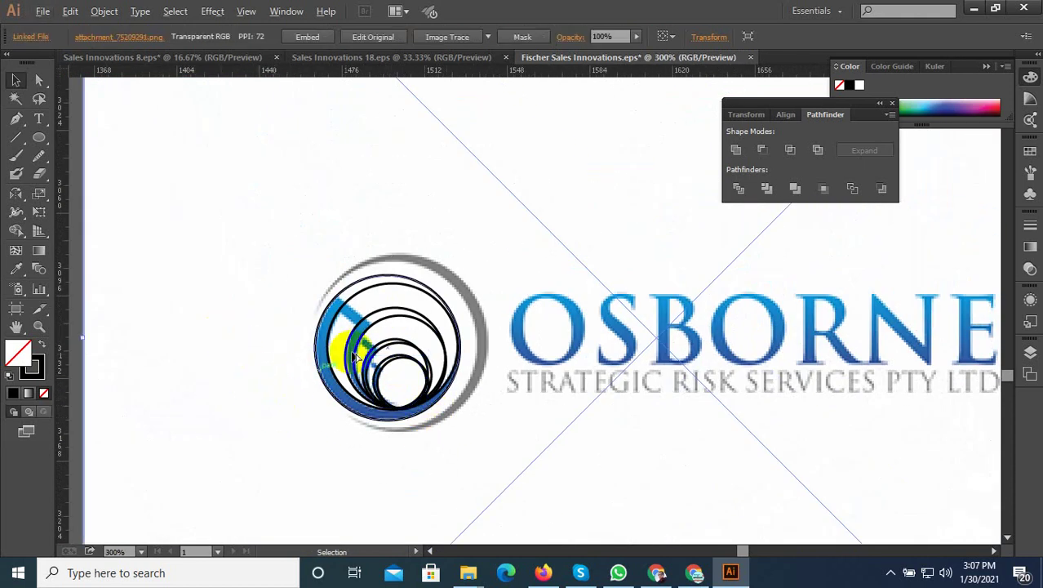
{"action": "scroll", "coordinate": [349, 424], "scroll_direction": "down", "scroll_amount": 2}
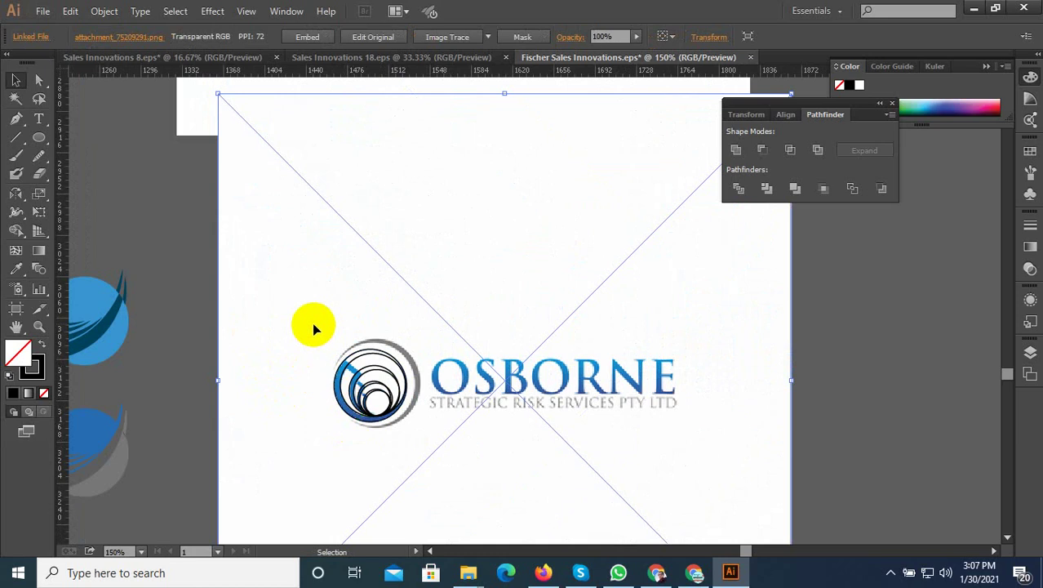
{"action": "left_click_drag", "start_coordinate": [312, 327], "coordinate": [506, 314]}
{"action": "scroll", "coordinate": [357, 515], "scroll_direction": "up", "scroll_amount": 2}
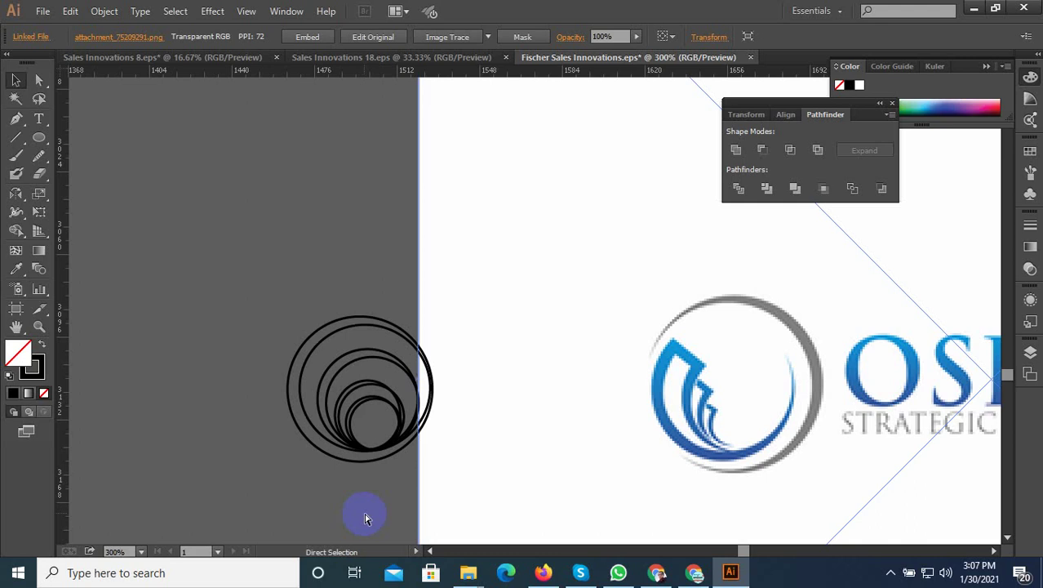
{"action": "key", "text": "ctrl+z"}
{"action": "scroll", "coordinate": [368, 519], "scroll_direction": "up", "scroll_amount": 1}
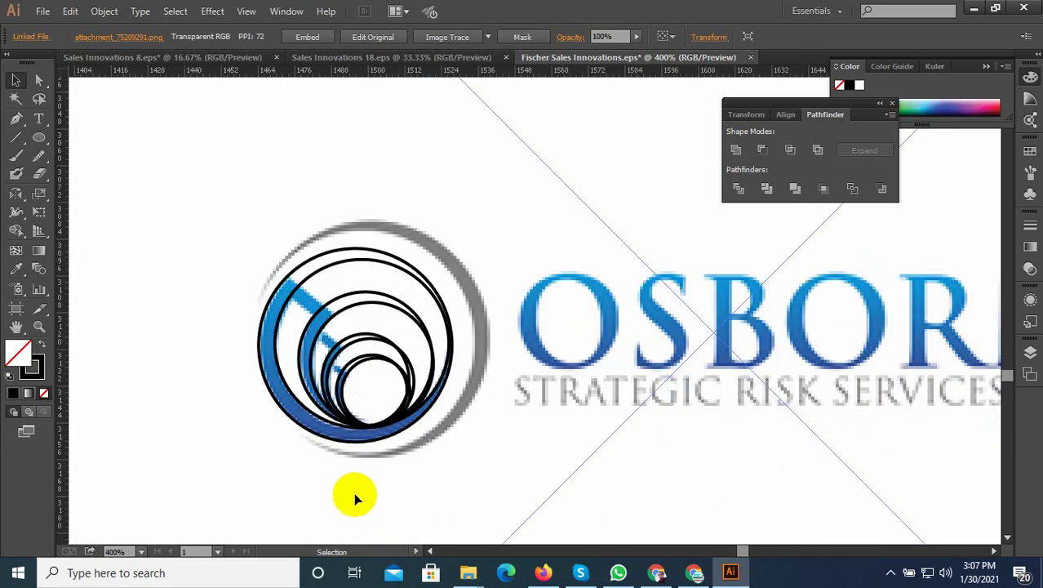
Step: Alt-drag a copy of a traced circle, scale it to the grey outer ring, and shift it left
{"action": "left_click", "coordinate": [353, 253]}
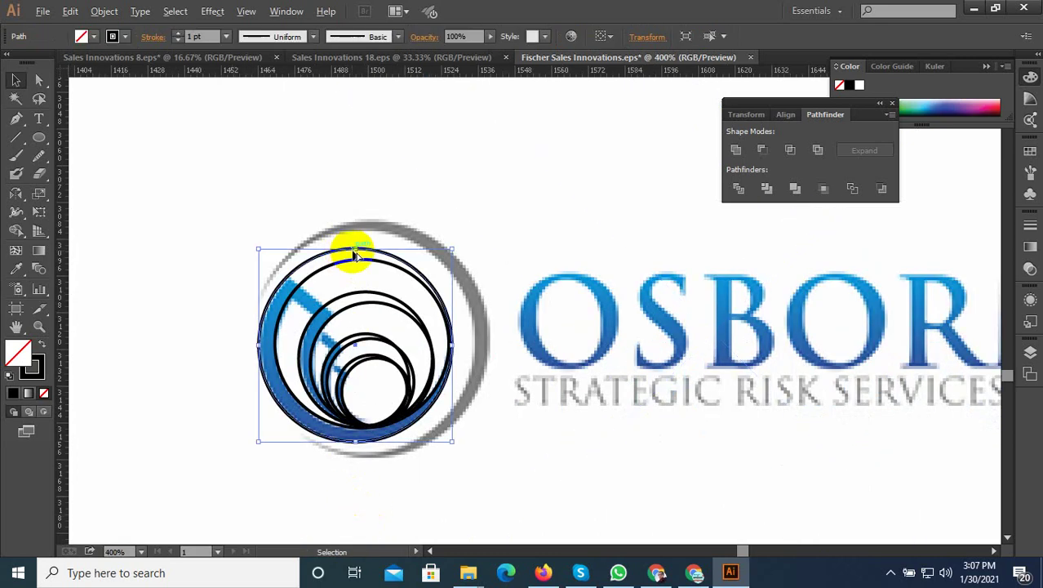
{"action": "left_click_drag", "start_coordinate": [353, 253], "coordinate": [393, 247]}
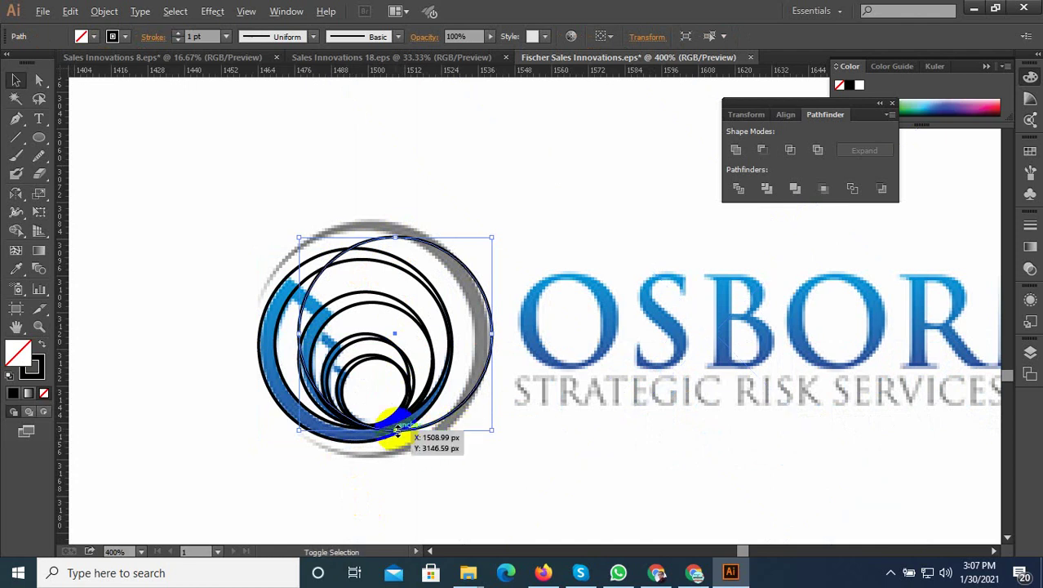
{"action": "left_click_drag", "start_coordinate": [396, 428], "coordinate": [401, 442]}
{"action": "scroll", "coordinate": [490, 318], "scroll_direction": "up", "scroll_amount": 1}
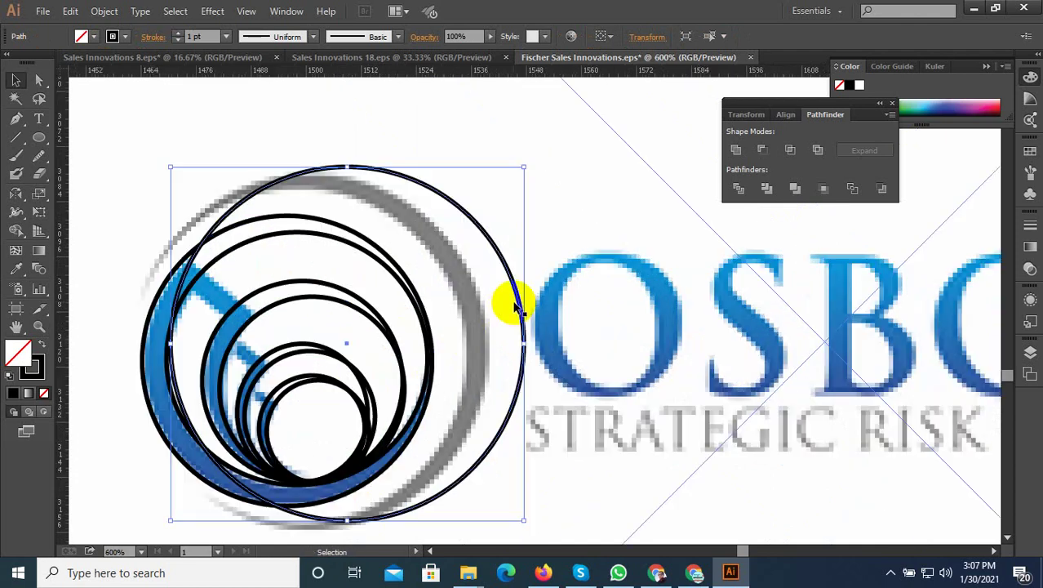
{"action": "left_click_drag", "start_coordinate": [517, 296], "coordinate": [489, 299]}
{"action": "scroll", "coordinate": [484, 315], "scroll_direction": "down", "scroll_amount": 1}
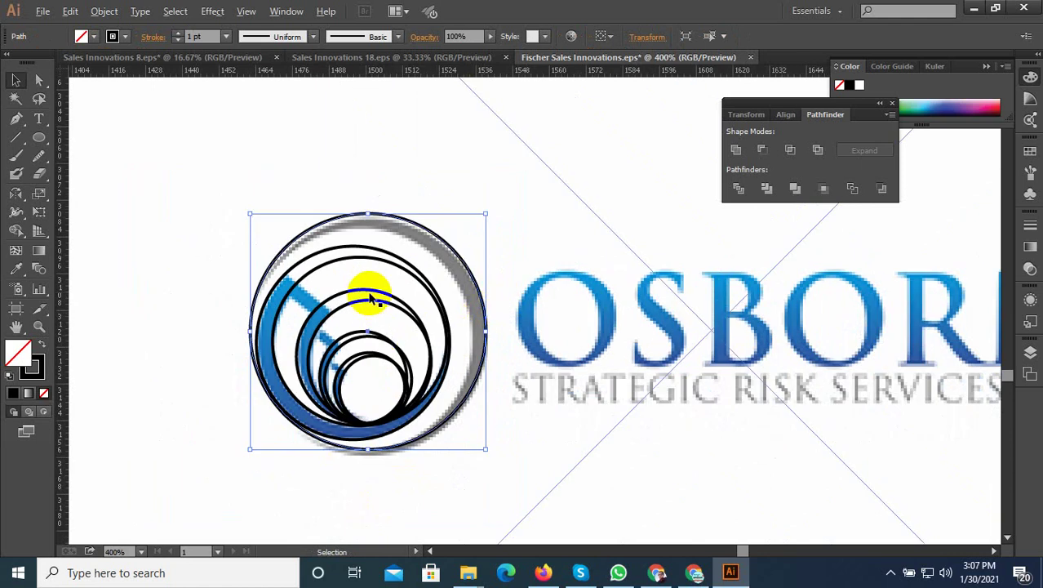
{"action": "scroll", "coordinate": [371, 282], "scroll_direction": "up", "scroll_amount": 1}
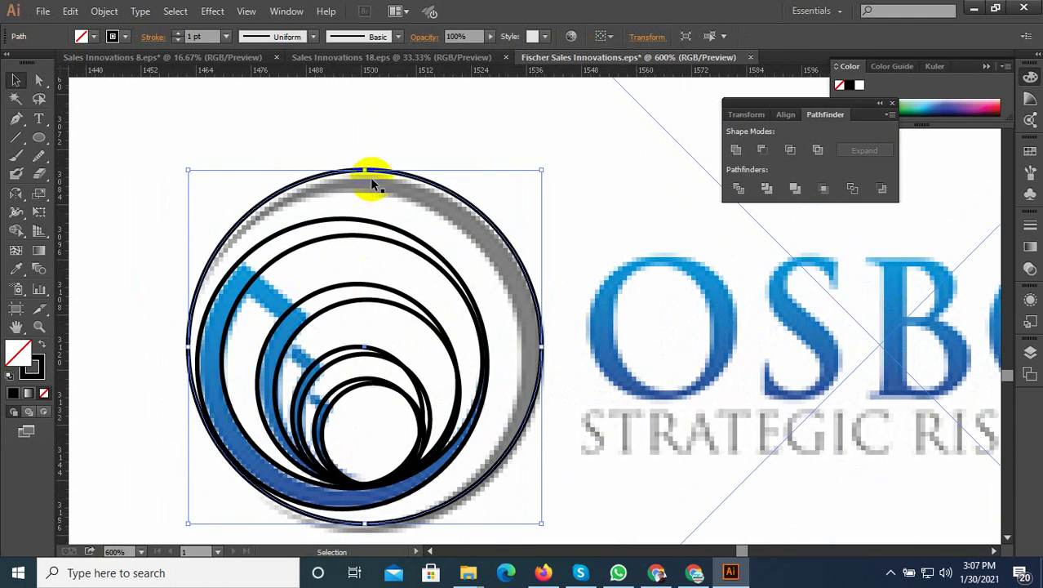
{"action": "left_click", "coordinate": [890, 572]}
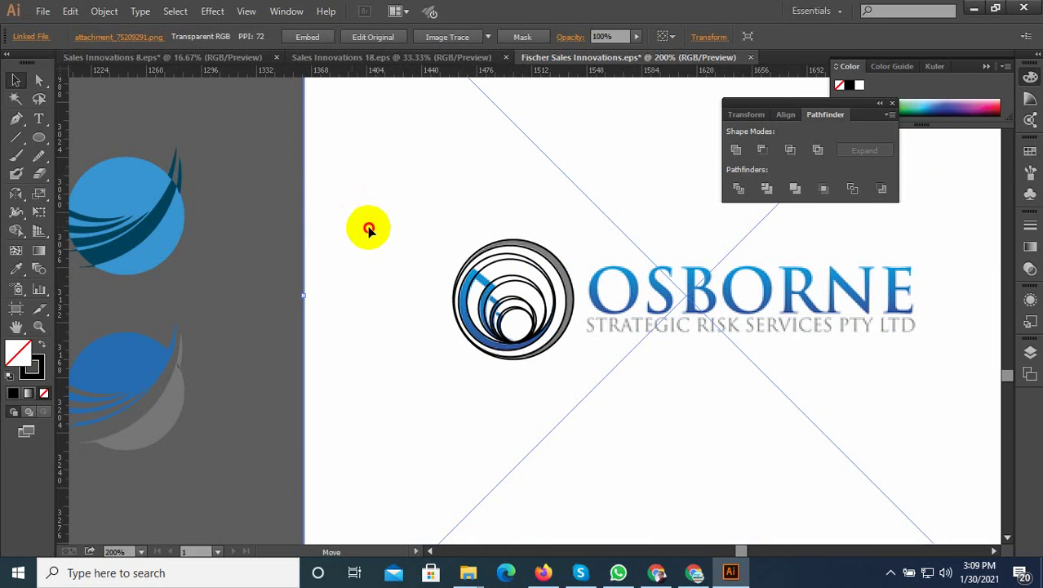
Step: Move the logo image aside, marquee all nested circles, and Alt-drag a copy of the set to the left
{"action": "left_click_drag", "start_coordinate": [368, 230], "coordinate": [629, 232]}
{"action": "left_click", "coordinate": [531, 412]}
{"action": "scroll", "coordinate": [561, 386], "scroll_direction": "up", "scroll_amount": 1}
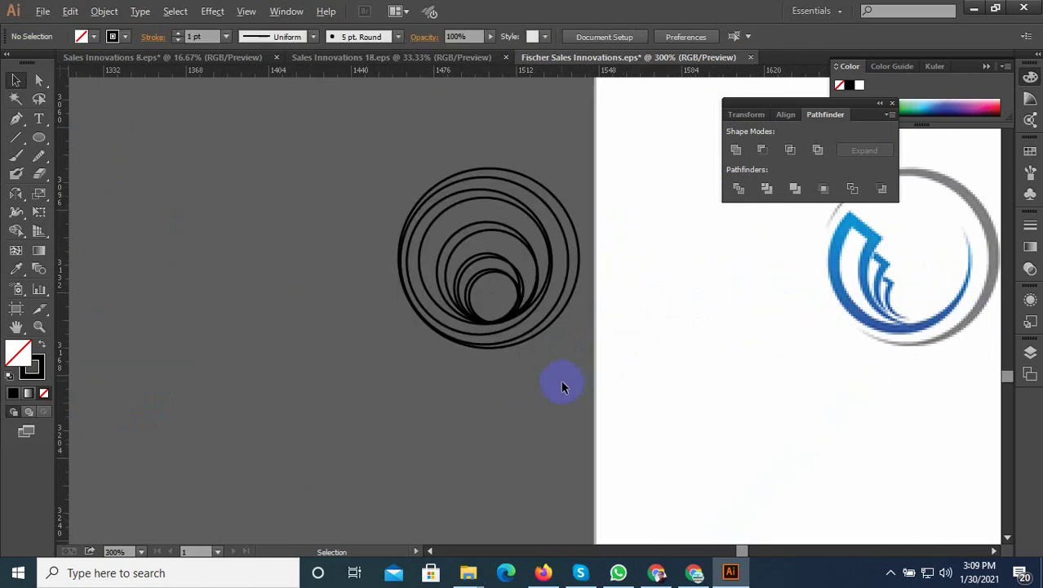
{"action": "left_click_drag", "start_coordinate": [549, 318], "coordinate": [364, 163]}
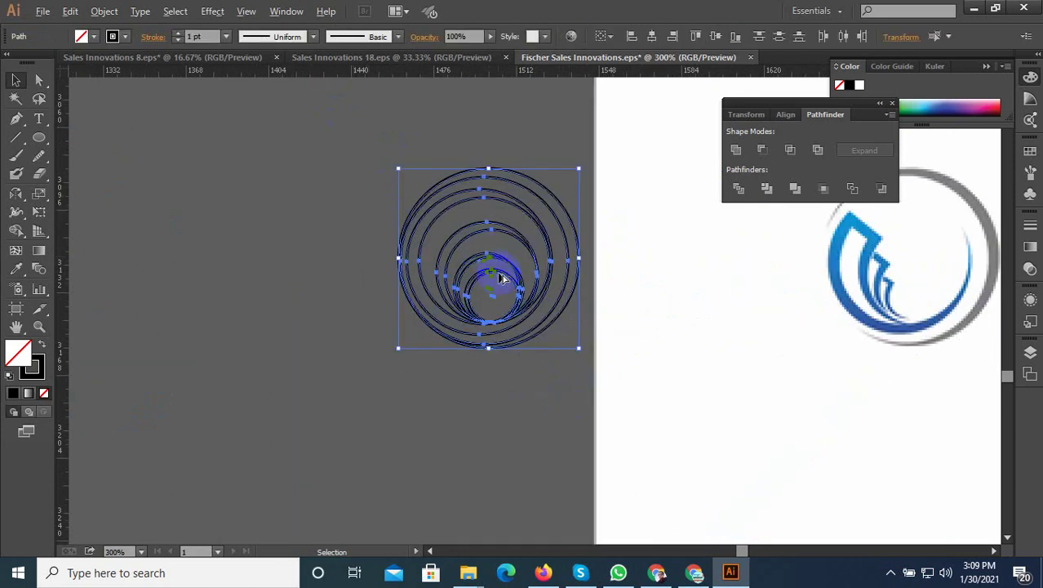
{"action": "left_click_drag", "start_coordinate": [501, 279], "coordinate": [246, 279]}
{"action": "left_click", "coordinate": [484, 412]}
{"action": "scroll", "coordinate": [563, 363], "scroll_direction": "up", "scroll_amount": 1}
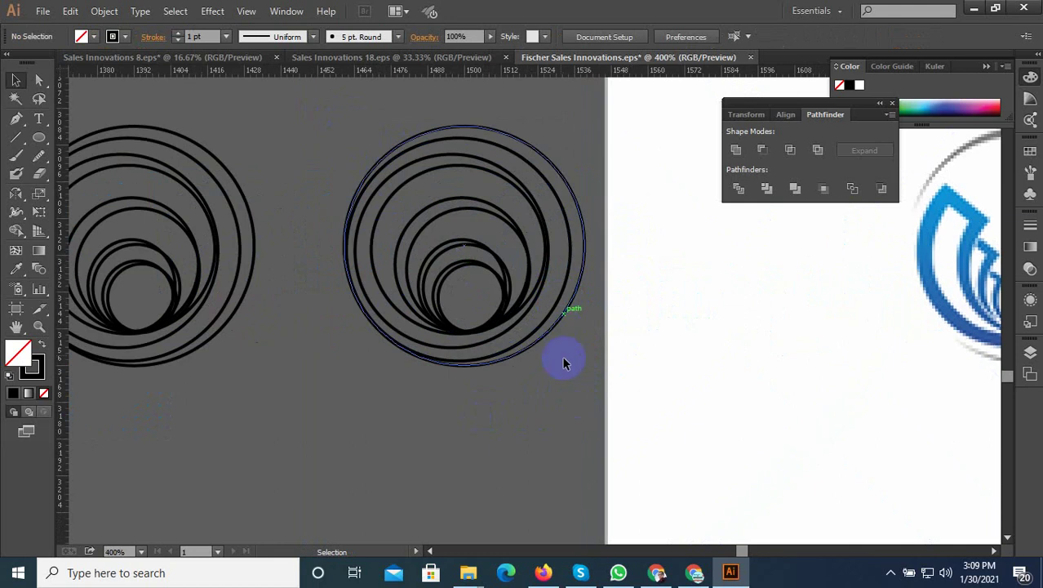
{"action": "left_click_drag", "start_coordinate": [358, 123], "coordinate": [572, 351]}
{"action": "left_click", "coordinate": [739, 200]}
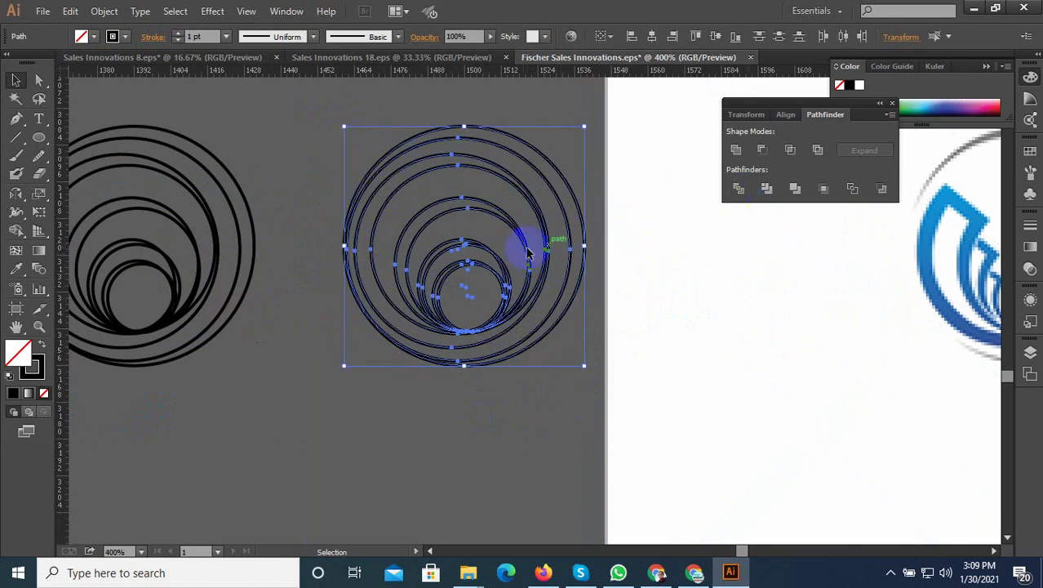
Step: Use the Shape Builder to turn the inner crescent between the innermost rings into its own shape, then deselect
{"action": "left_click", "coordinate": [45, 209]}
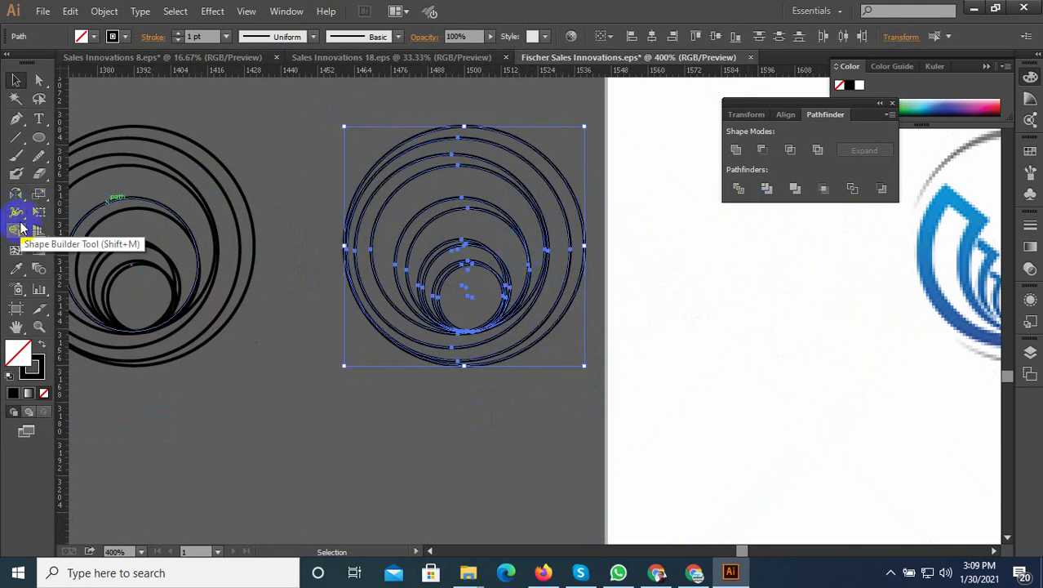
{"action": "left_click_drag", "start_coordinate": [16, 216], "coordinate": [87, 235]}
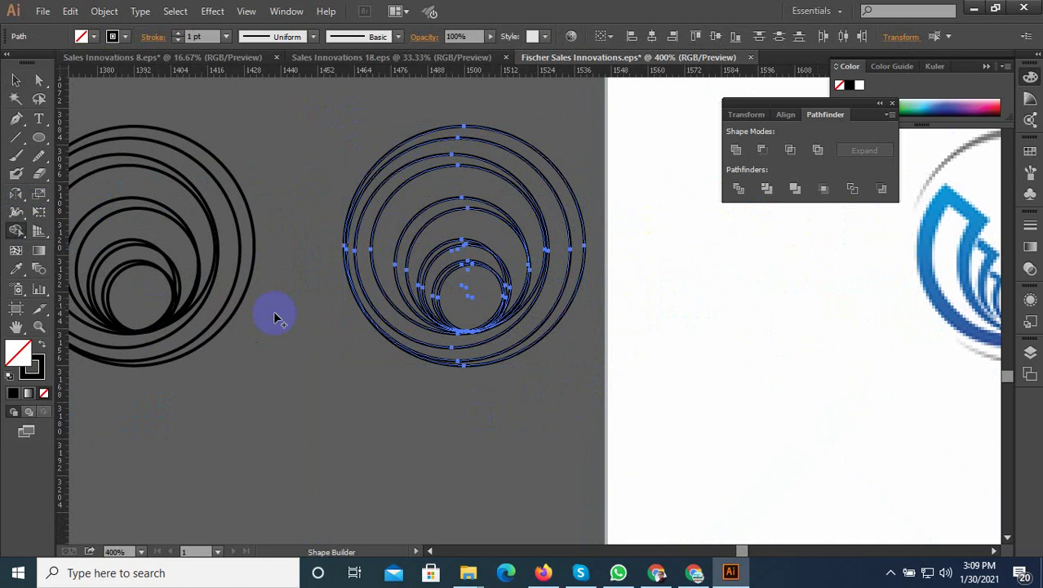
{"action": "scroll", "coordinate": [400, 306], "scroll_direction": "down", "scroll_amount": 1, "text": "alt"}
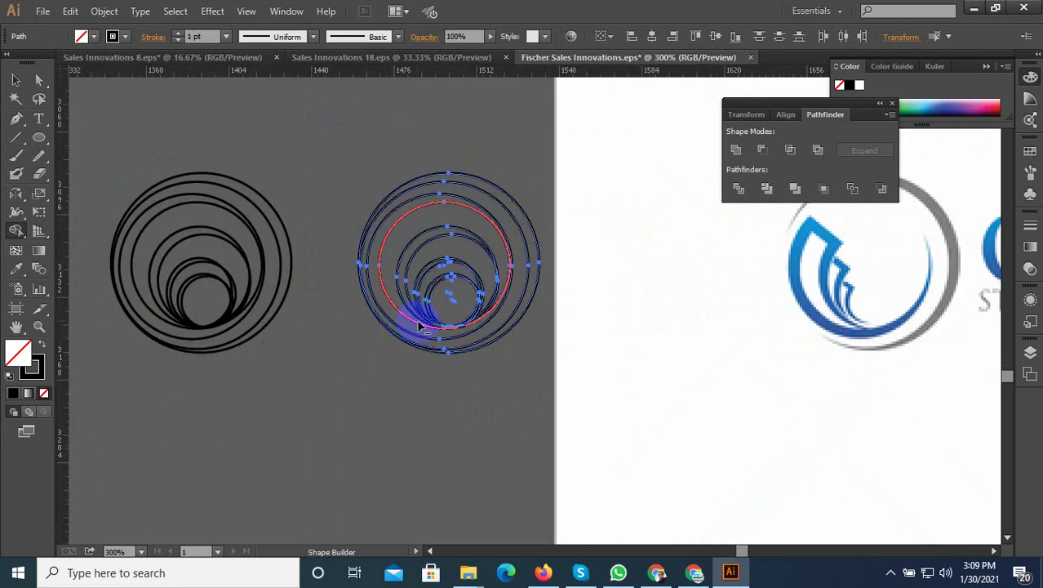
{"action": "scroll", "coordinate": [400, 282], "scroll_direction": "up", "scroll_amount": 2}
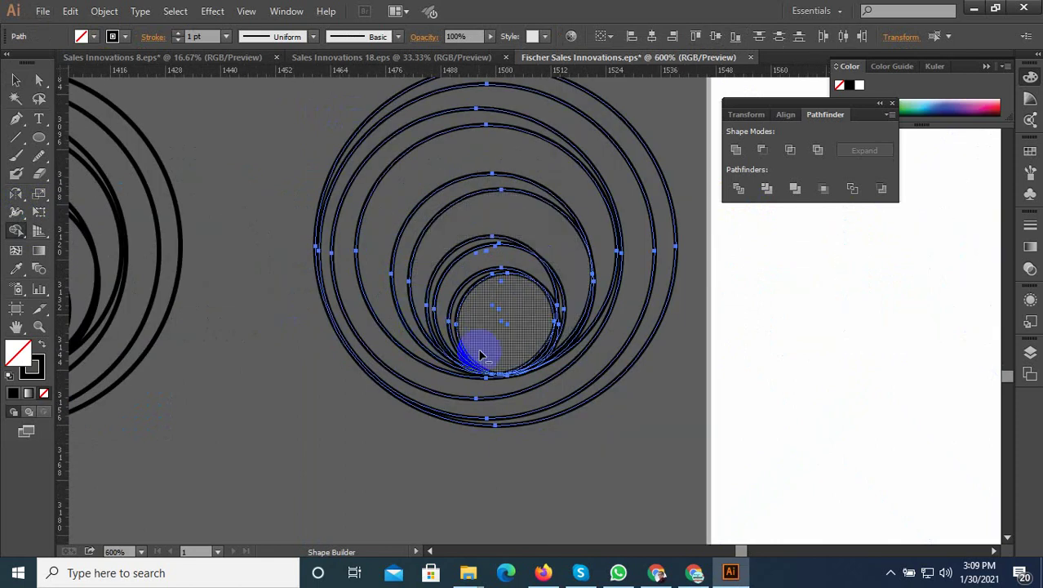
{"action": "scroll", "coordinate": [478, 349], "scroll_direction": "up", "scroll_amount": 1}
{"action": "scroll", "coordinate": [454, 355], "scroll_direction": "up", "scroll_amount": 1}
{"action": "scroll", "coordinate": [420, 342], "scroll_direction": "up", "scroll_amount": 1}
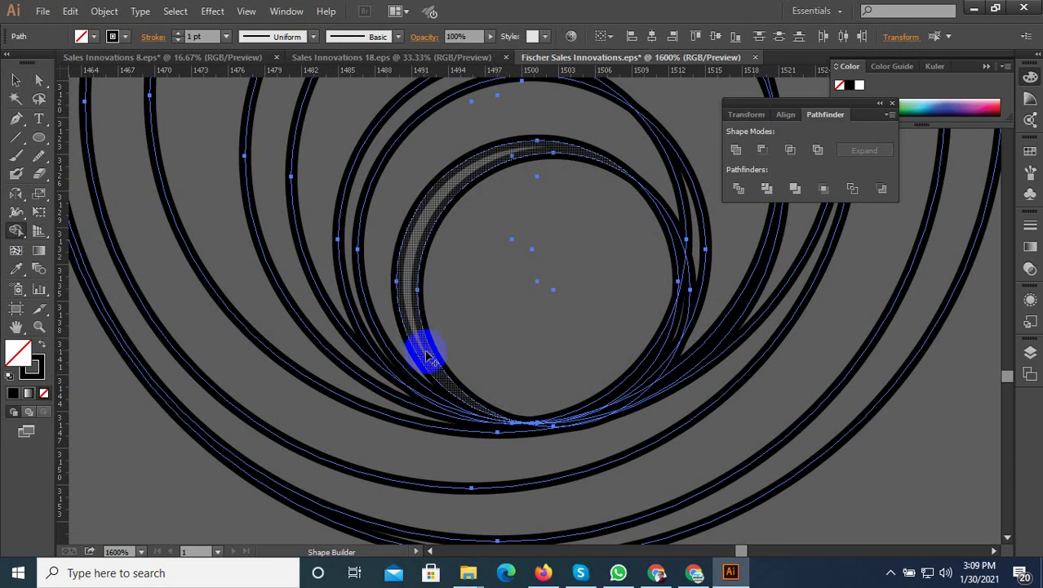
{"action": "left_click", "coordinate": [426, 356]}
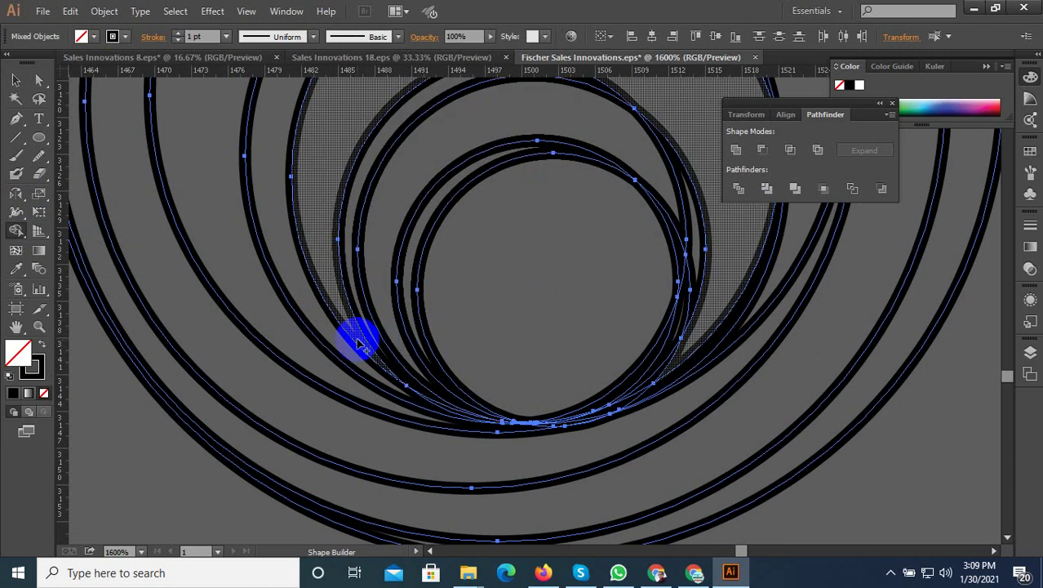
{"action": "scroll", "coordinate": [351, 349], "scroll_direction": "down", "scroll_amount": 2}
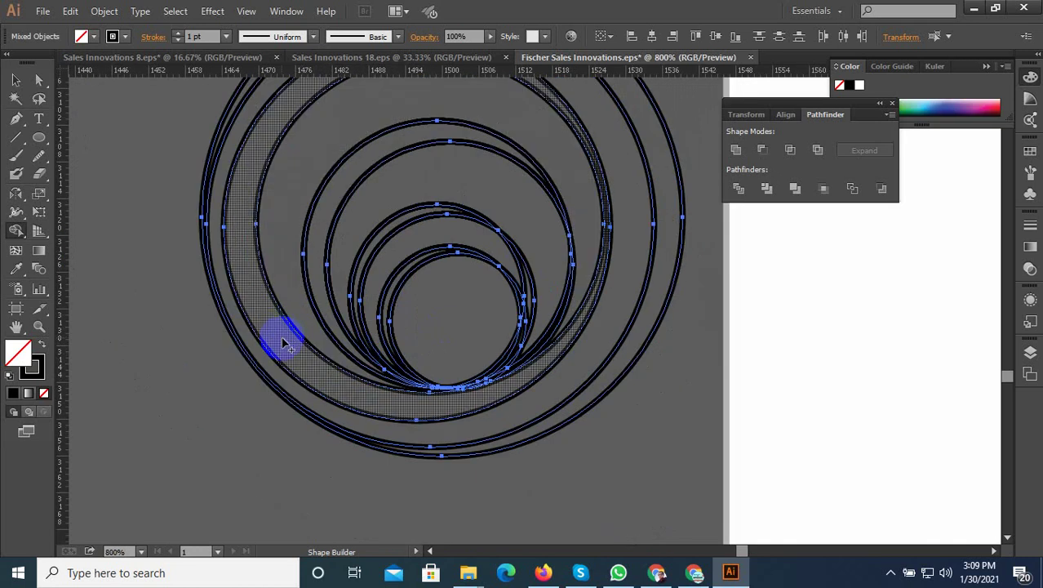
{"action": "scroll", "coordinate": [318, 353], "scroll_direction": "down", "scroll_amount": 1}
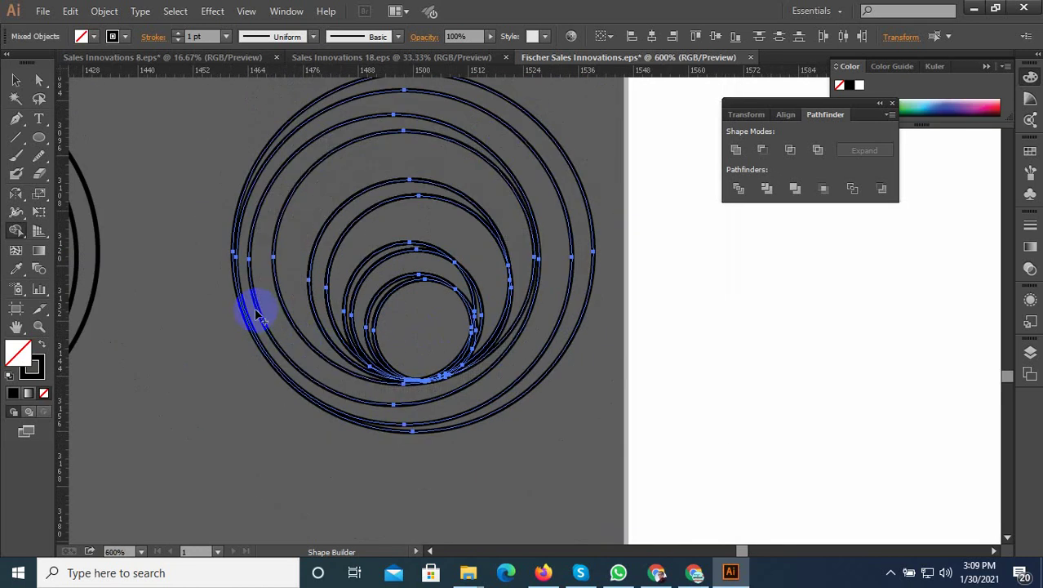
{"action": "left_click", "coordinate": [344, 314]}
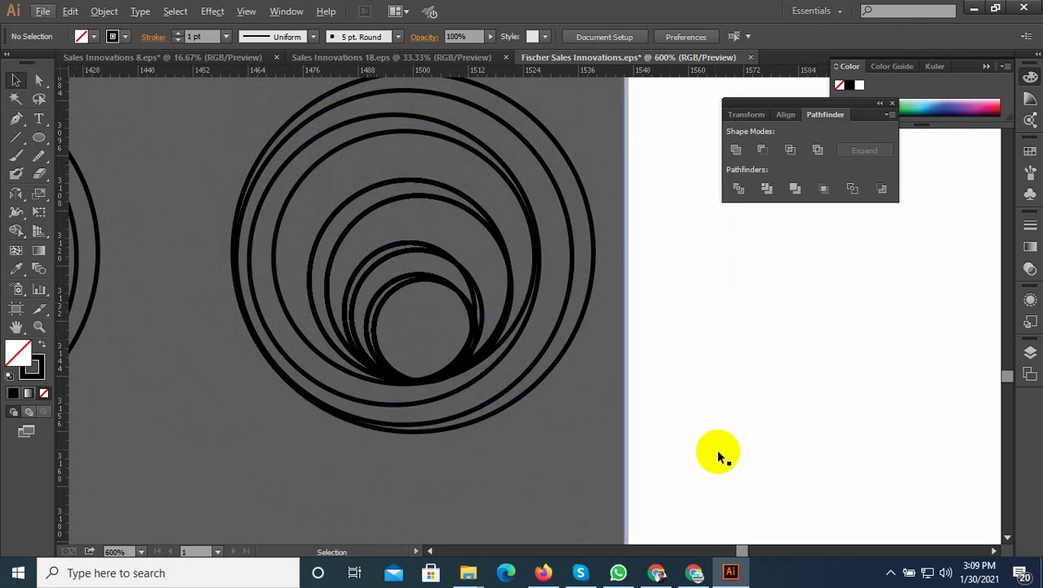
Step: Clear the circle selection and zoom out to show both circle sets and the logo
{"action": "left_click", "coordinate": [892, 576]}
{"action": "left_click", "coordinate": [438, 469]}
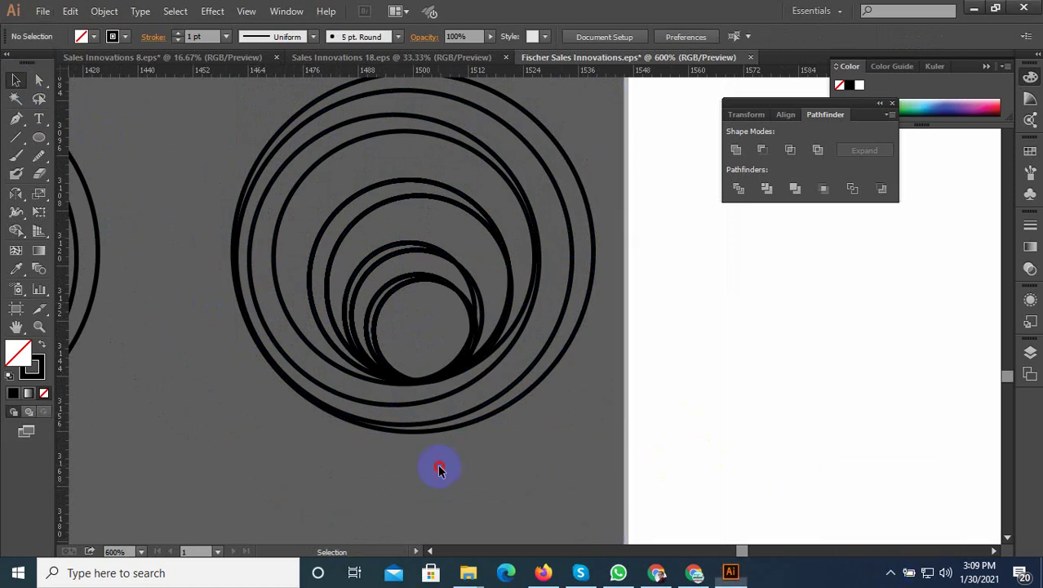
{"action": "left_click", "coordinate": [267, 178]}
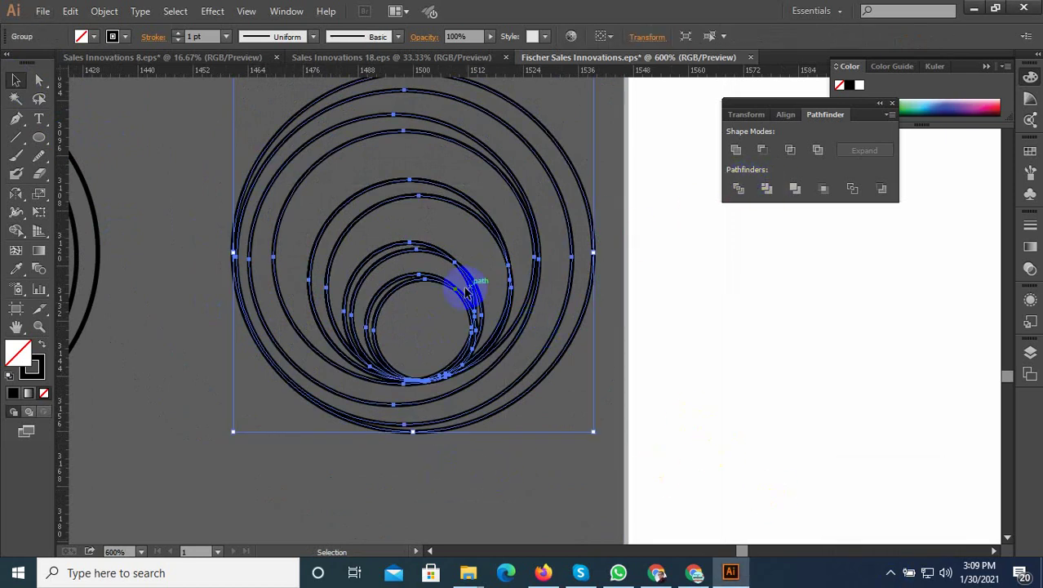
{"action": "left_click", "coordinate": [419, 307]}
{"action": "key", "text": "ctrl+minus"}
{"action": "key", "text": "ctrl+minus"}
{"action": "key", "text": "ctrl+minus"}
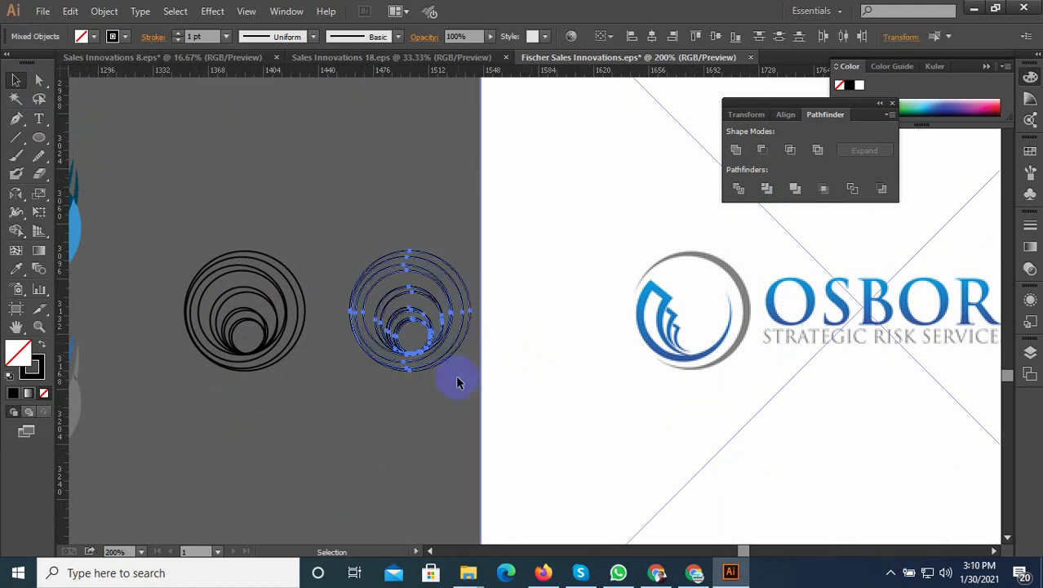
Step: Drag the whole right-hand concentric circle set onto the OSBORN logo's blue swoosh
{"action": "left_click", "coordinate": [433, 368]}
{"action": "scroll", "coordinate": [410, 352], "scroll_direction": "up", "scroll_amount": 1}
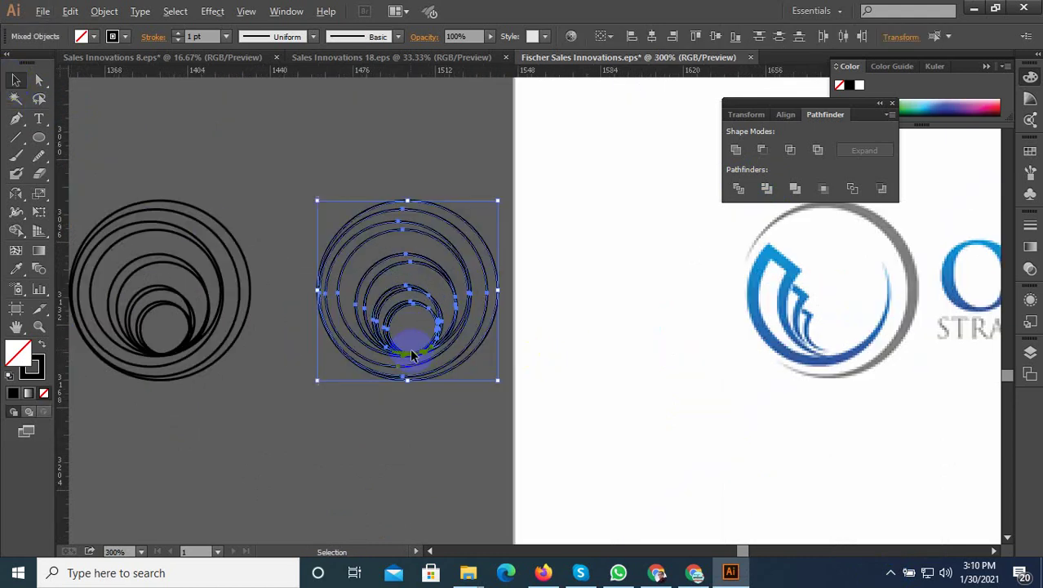
{"action": "left_click", "coordinate": [474, 362], "text": "shift"}
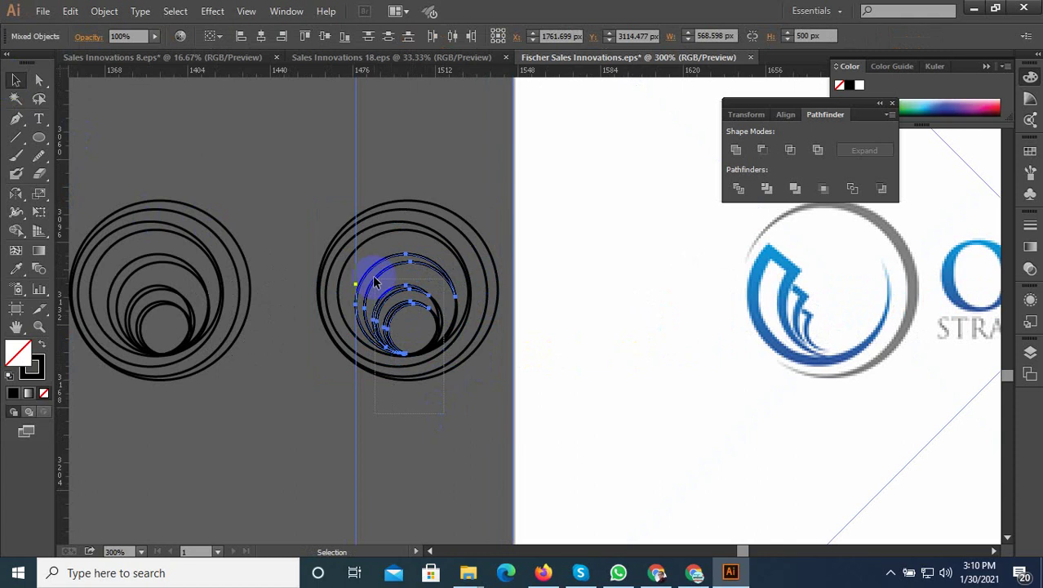
{"action": "left_click", "coordinate": [418, 351]}
{"action": "left_click_drag", "start_coordinate": [419, 352], "coordinate": [822, 355]}
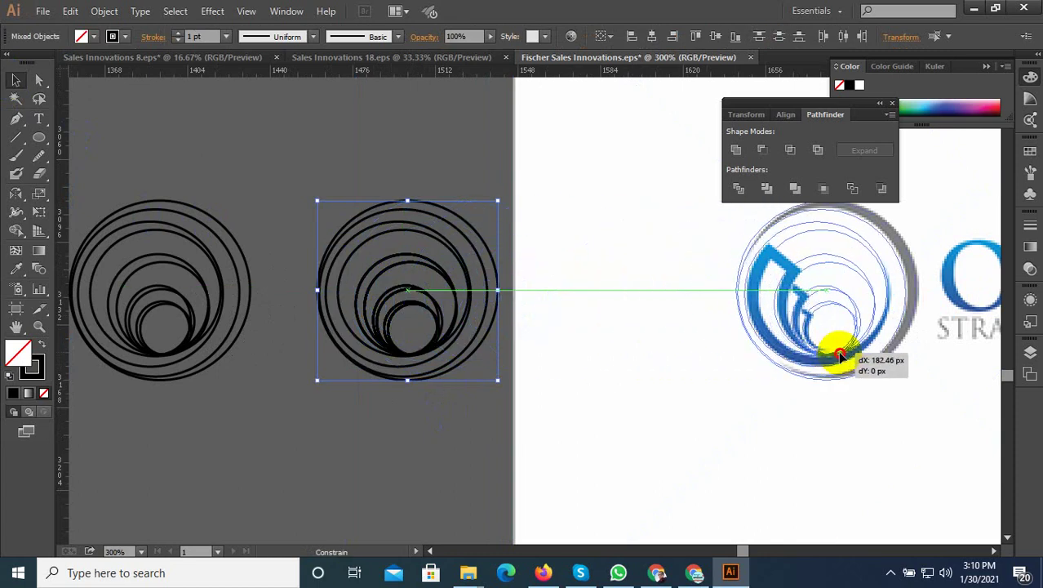
{"action": "left_click_drag", "start_coordinate": [821, 355], "coordinate": [843, 361]}
{"action": "scroll", "coordinate": [887, 300], "scroll_direction": "up", "scroll_amount": 3}
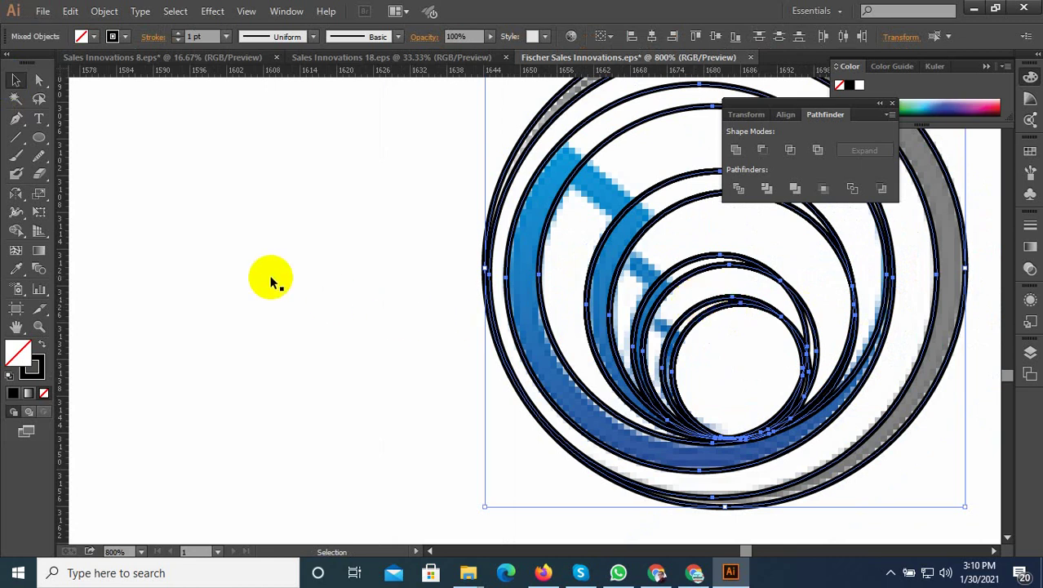
Step: Draw the first diagonal Pen line across the top end of the outer blue band
{"action": "left_click", "coordinate": [17, 119]}
{"action": "scroll", "coordinate": [583, 153], "scroll_direction": "up", "scroll_amount": 2}
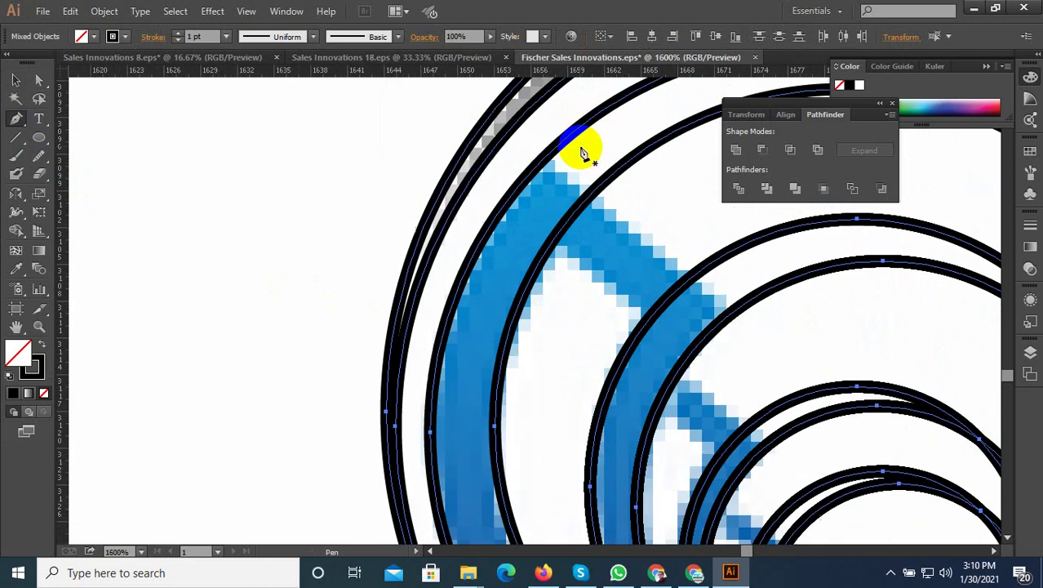
{"action": "left_click", "coordinate": [541, 158]}
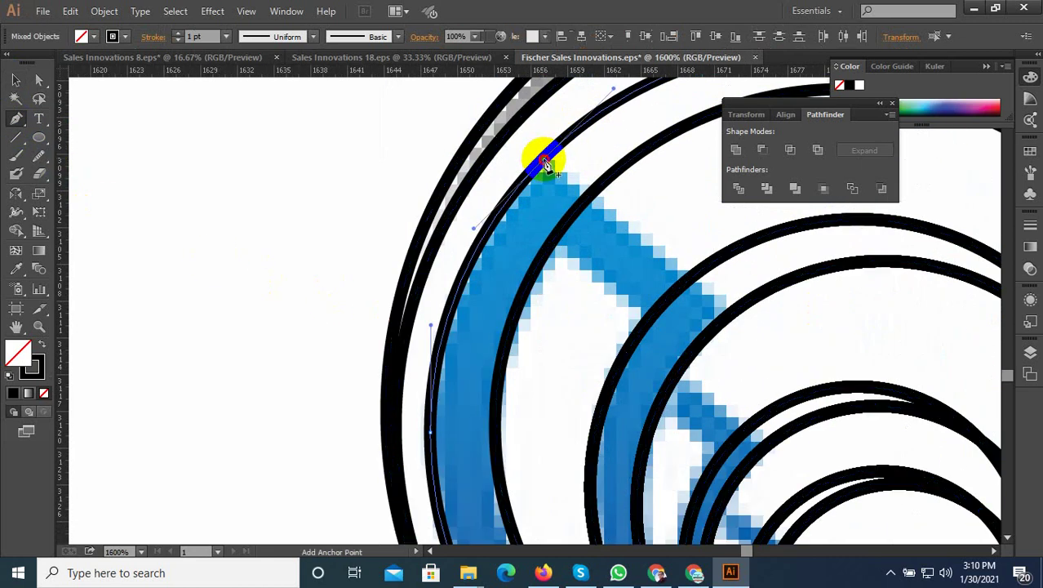
{"action": "left_click", "coordinate": [729, 319]}
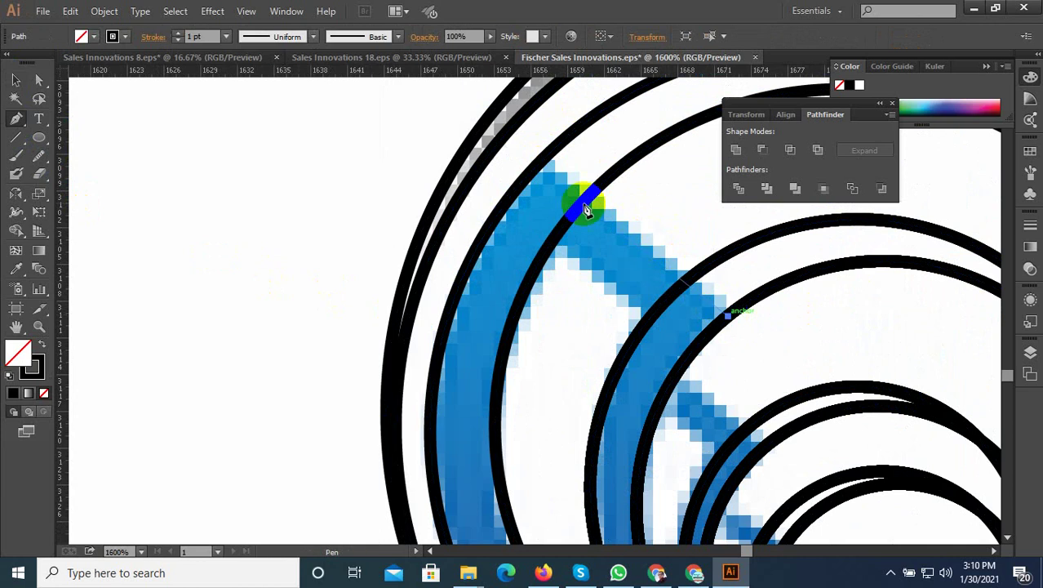
{"action": "left_click", "coordinate": [556, 146]}
{"action": "key", "text": "ctrl+z"}
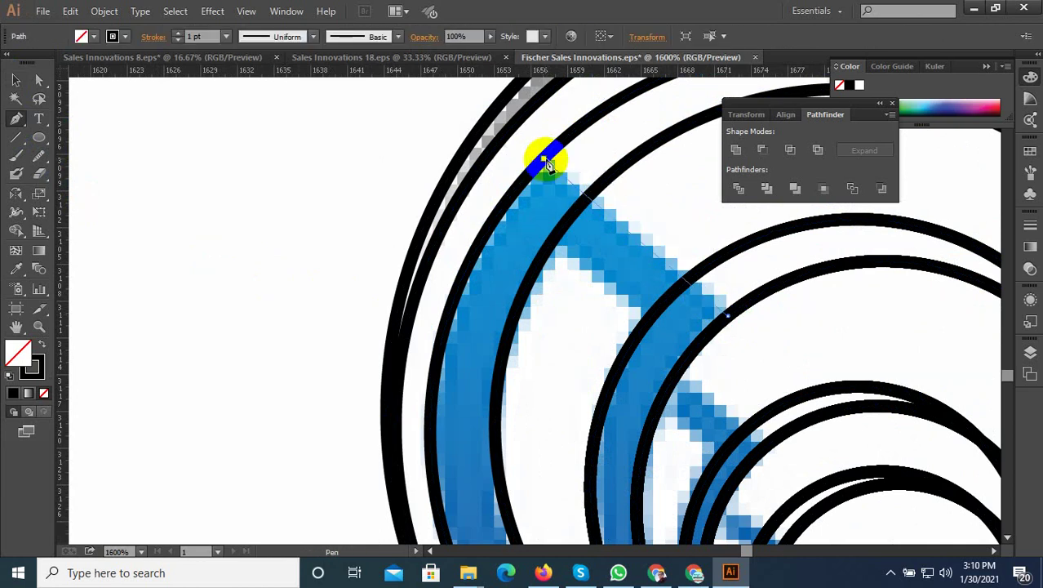
{"action": "mouse_move", "coordinate": [545, 158]}
{"action": "left_mouse_down"}
{"action": "mouse_move", "coordinate": [516, 200]}
{"action": "mouse_move", "coordinate": [558, 245]}
{"action": "mouse_move", "coordinate": [530, 182]}
{"action": "left_mouse_up"}
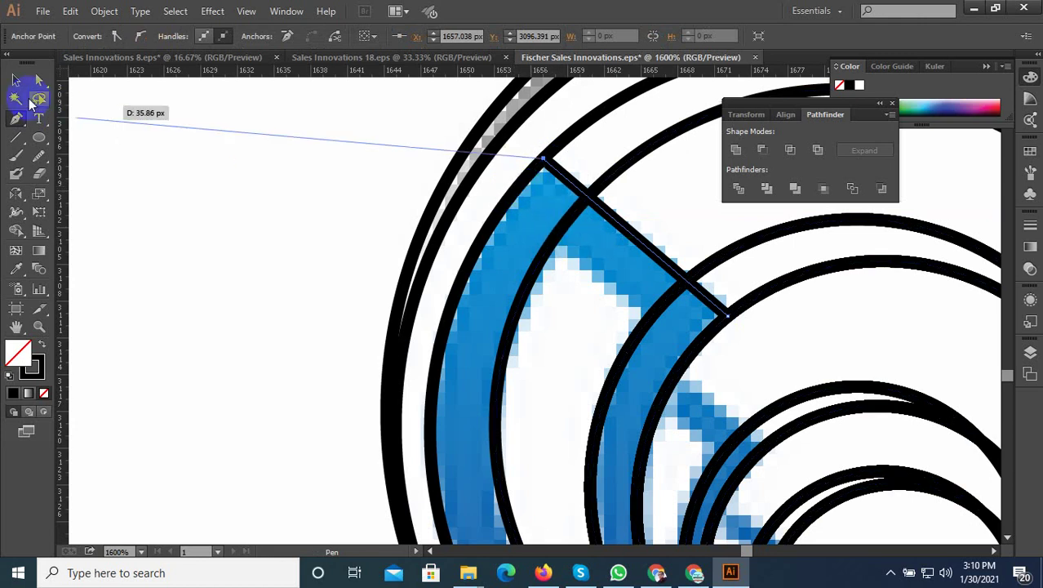
{"action": "left_click", "coordinate": [15, 79]}
Step: Draw a second parallel diagonal line across the next blue band, ending on the inner circle
{"action": "left_click", "coordinate": [17, 120]}
{"action": "left_click", "coordinate": [557, 250]}
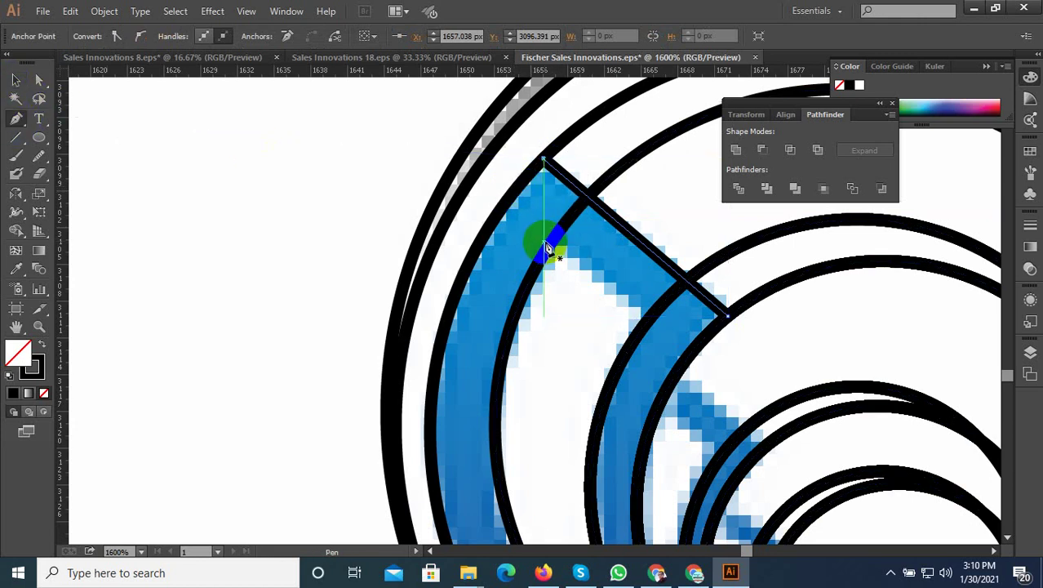
{"action": "left_click_drag", "start_coordinate": [553, 247], "coordinate": [653, 329]}
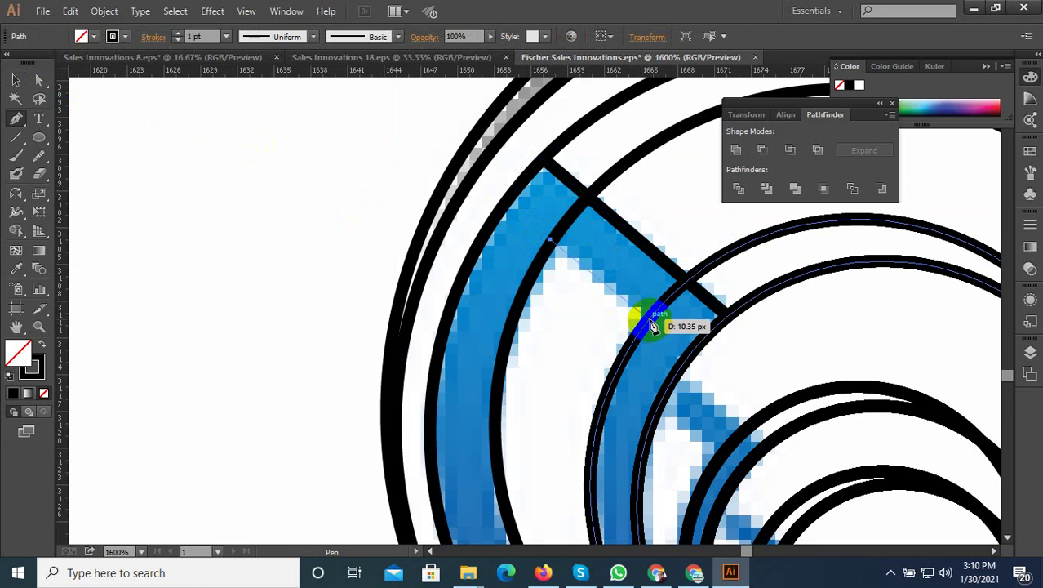
{"action": "left_click", "coordinate": [650, 318]}
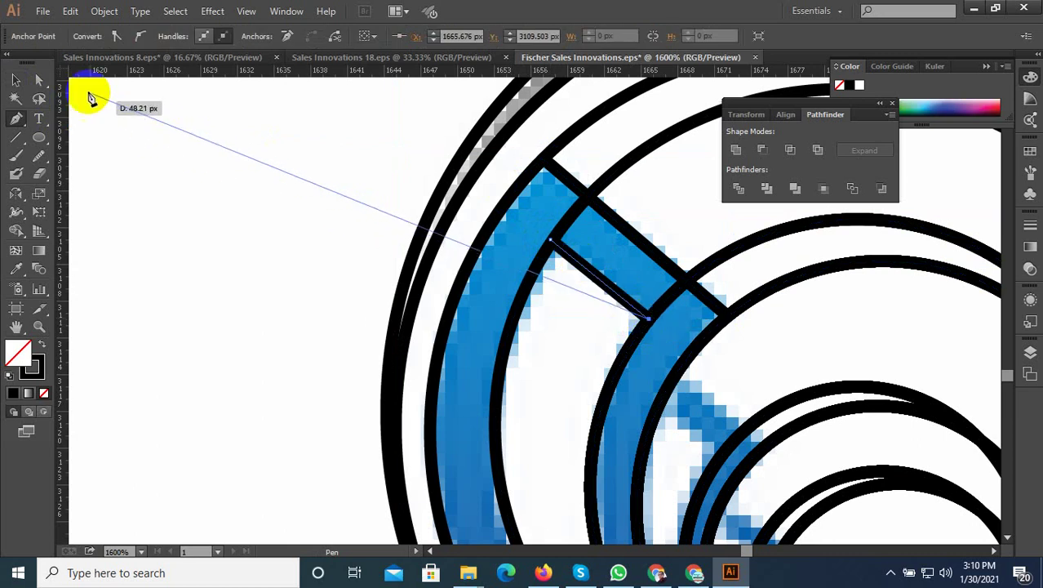
{"action": "left_click", "coordinate": [17, 82]}
{"action": "left_click", "coordinate": [275, 196]}
{"action": "scroll", "coordinate": [478, 289], "scroll_direction": "down", "scroll_amount": 3}
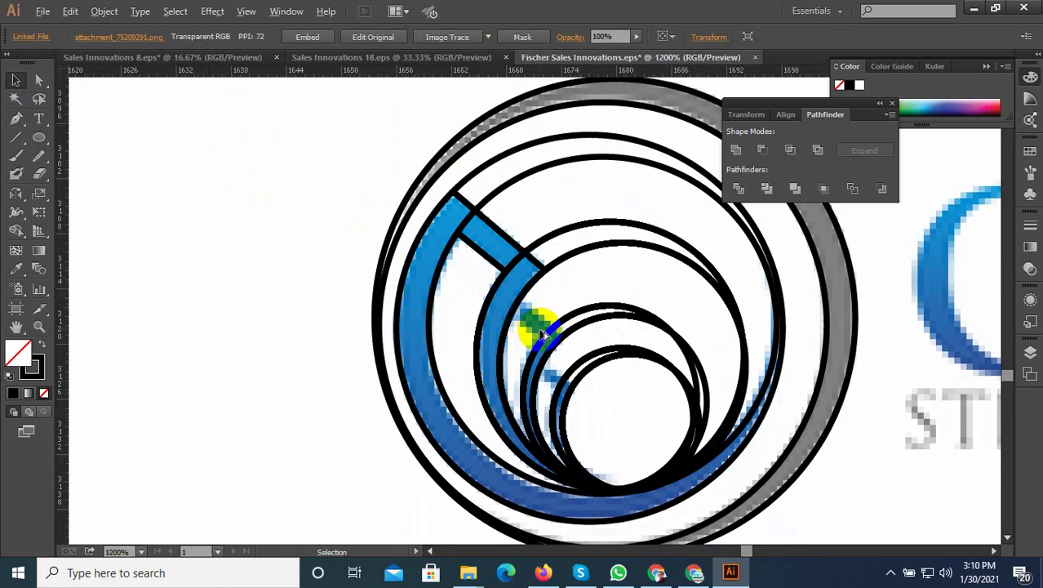
Step: Draw a third diagonal cut line across the next inner band to the inner circle
{"action": "scroll", "coordinate": [535, 327], "scroll_direction": "up", "scroll_amount": 3}
{"action": "left_click", "coordinate": [16, 120]}
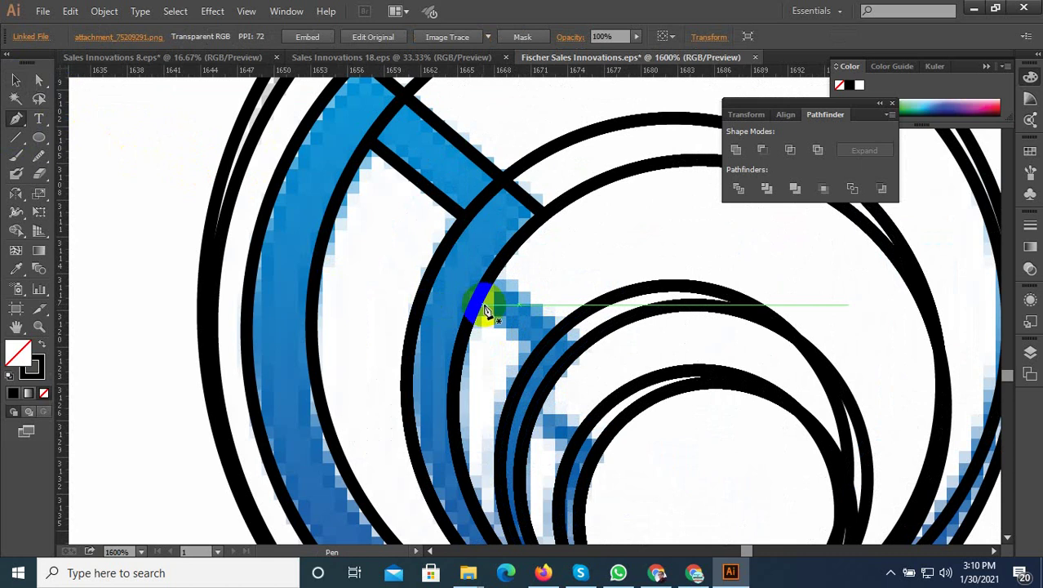
{"action": "left_click", "coordinate": [493, 272]}
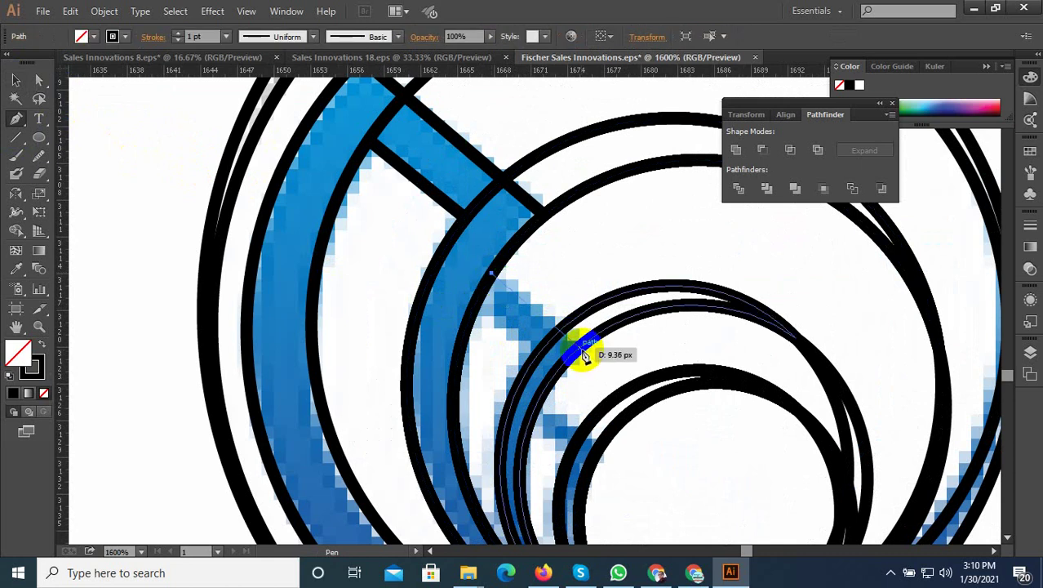
{"action": "left_click", "coordinate": [569, 341]}
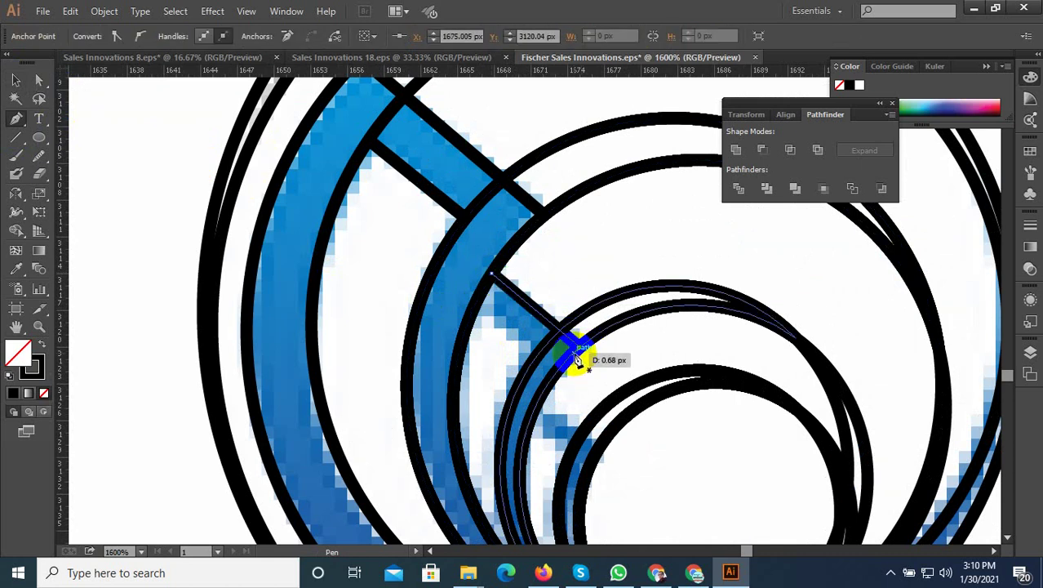
{"action": "left_click", "coordinate": [575, 354]}
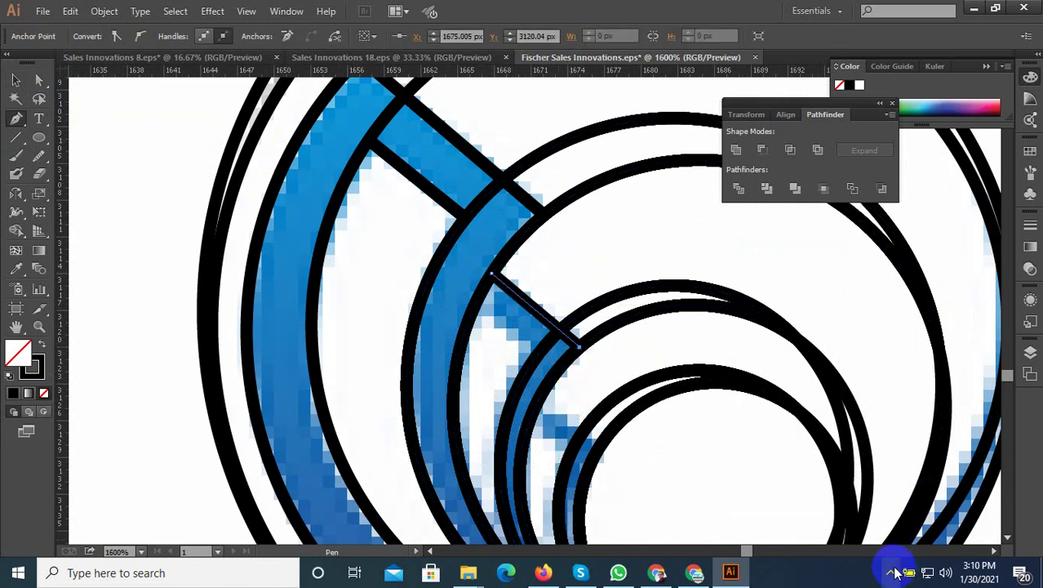
Step: Draw another diagonal cut line across the inner band and begin one on the innermost band
{"action": "left_click", "coordinate": [892, 573]}
{"action": "left_click", "coordinate": [931, 489]}
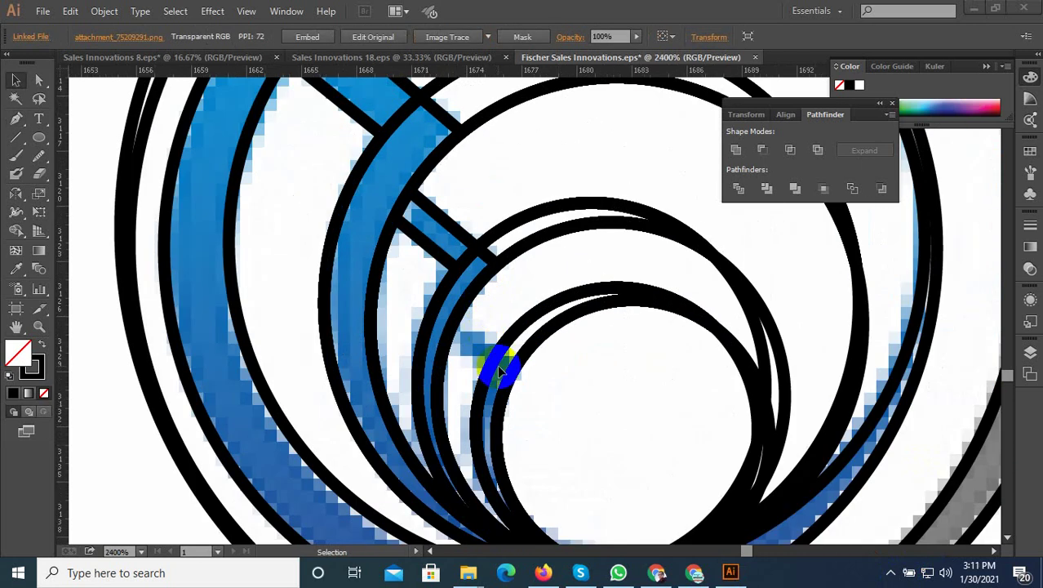
{"action": "scroll", "coordinate": [500, 369], "scroll_direction": "up", "scroll_amount": 2}
{"action": "left_click", "coordinate": [15, 121]}
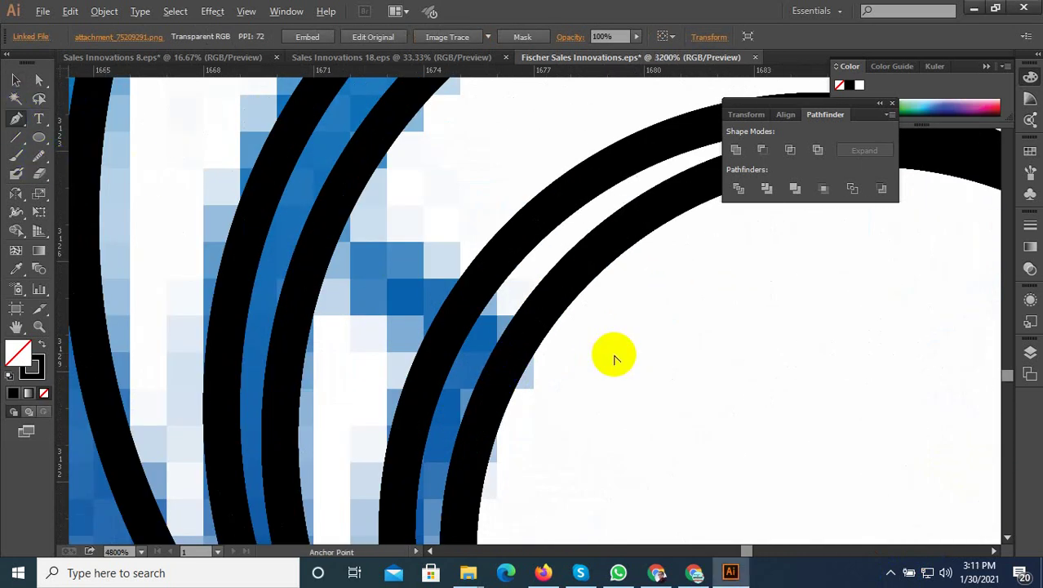
{"action": "scroll", "coordinate": [612, 354], "scroll_direction": "down", "scroll_amount": 1}
{"action": "left_click", "coordinate": [537, 348]}
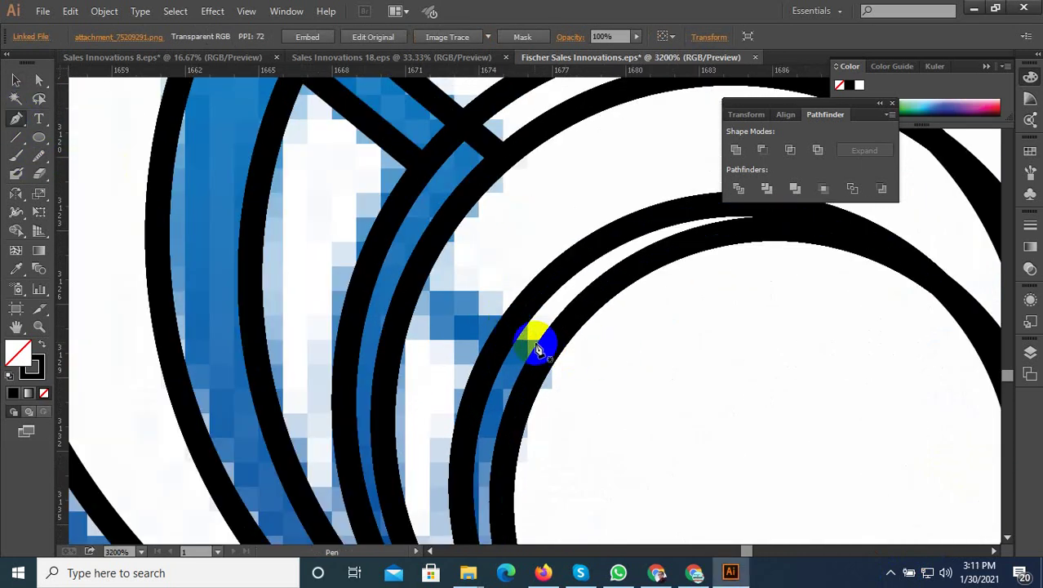
{"action": "left_click", "coordinate": [549, 349]}
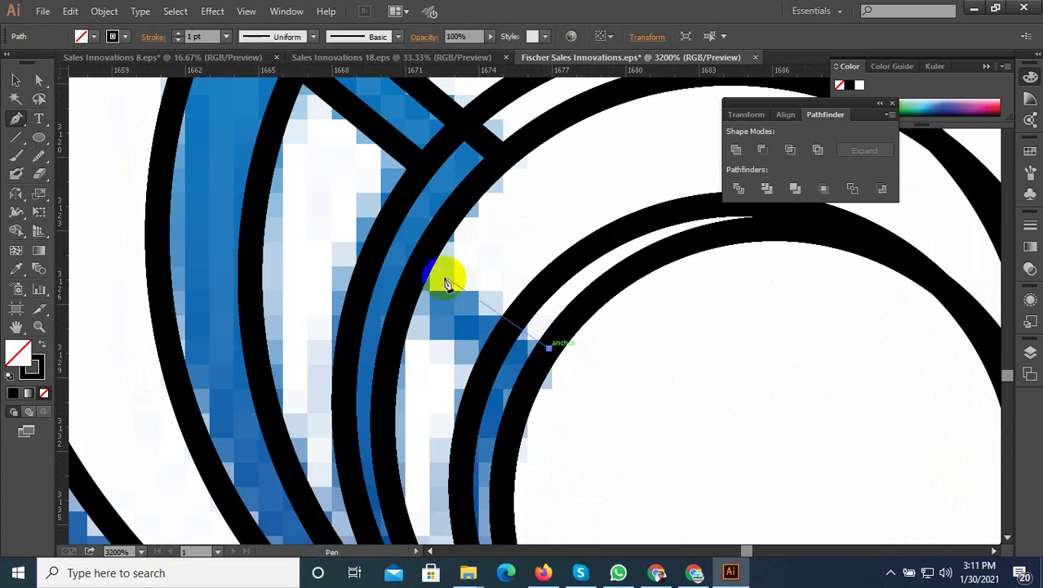
{"action": "left_click", "coordinate": [421, 264]}
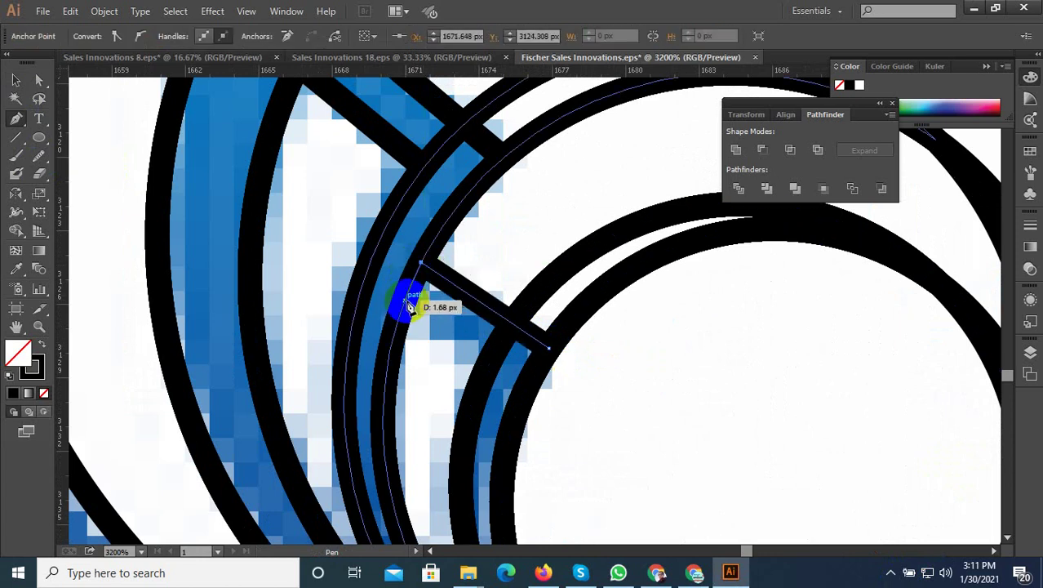
{"action": "left_click_drag", "start_coordinate": [492, 365], "coordinate": [406, 300]}
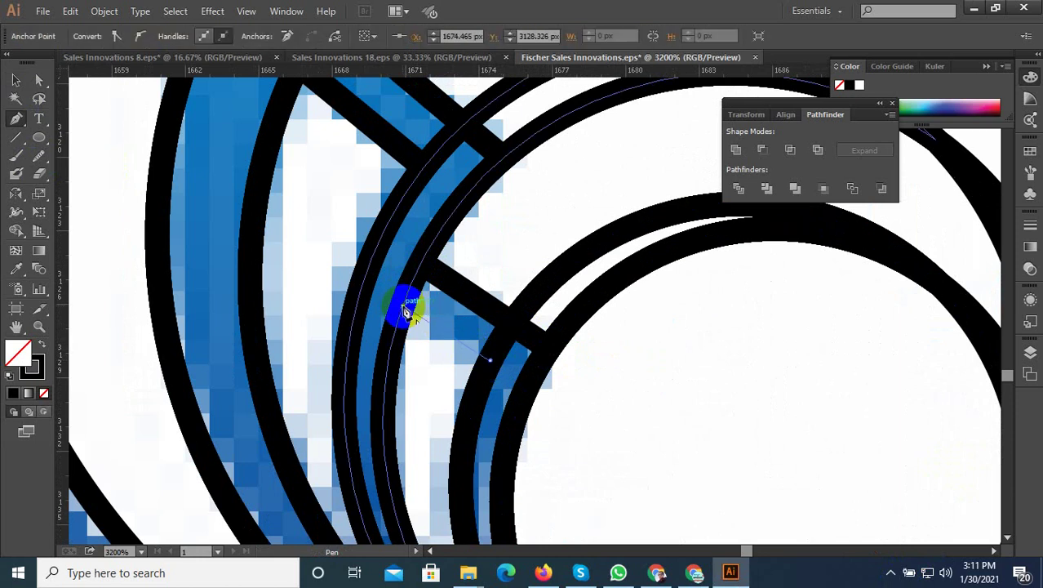
{"action": "scroll", "coordinate": [473, 275], "scroll_direction": "down", "scroll_amount": 3}
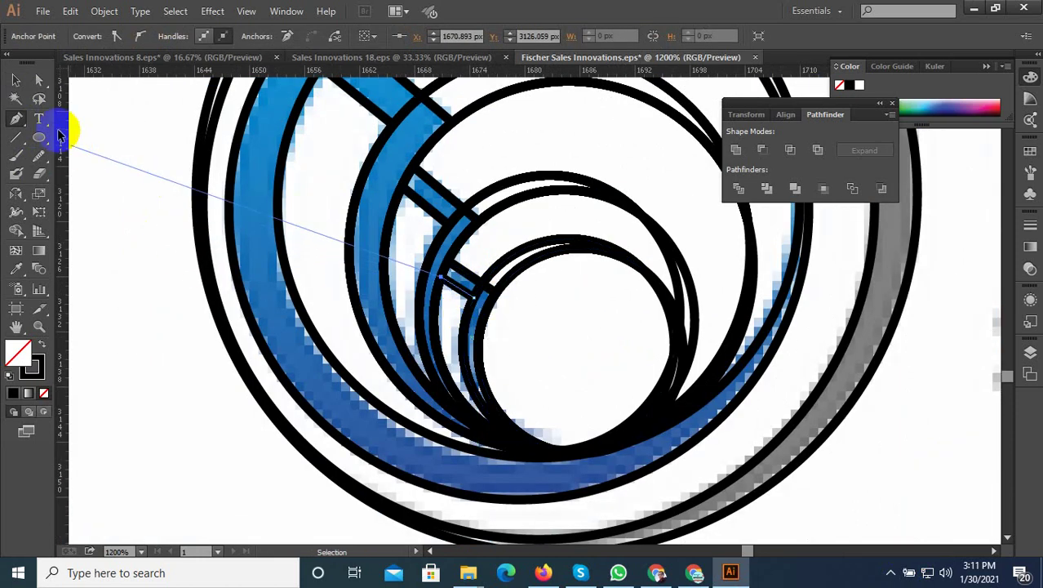
Step: Zoom out and marquee-select all the traced circles and cut lines over the logo
{"action": "left_click", "coordinate": [16, 80]}
{"action": "scroll", "coordinate": [465, 376], "scroll_direction": "down", "scroll_amount": 1}
{"action": "left_click", "coordinate": [465, 376]}
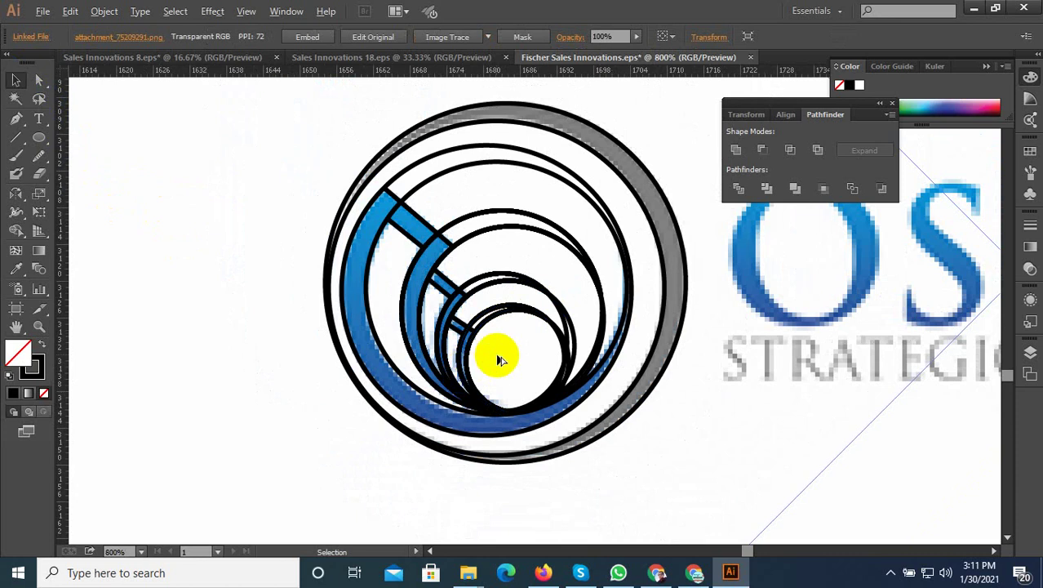
{"action": "scroll", "coordinate": [506, 356], "scroll_direction": "up", "scroll_amount": 1}
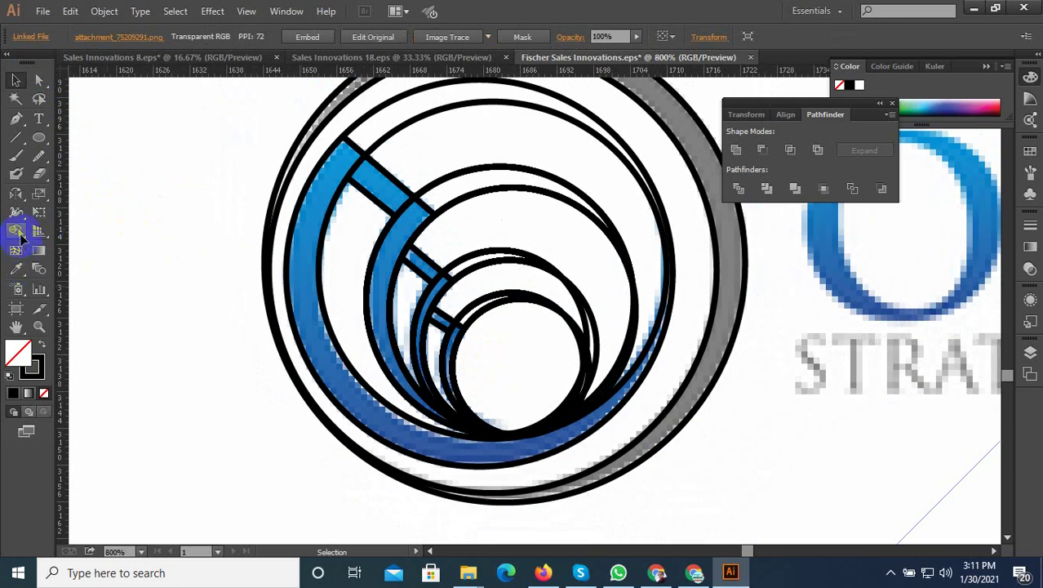
{"action": "scroll", "coordinate": [563, 384], "scroll_direction": "down", "scroll_amount": 3}
{"action": "left_click_drag", "start_coordinate": [254, 342], "coordinate": [599, 492]}
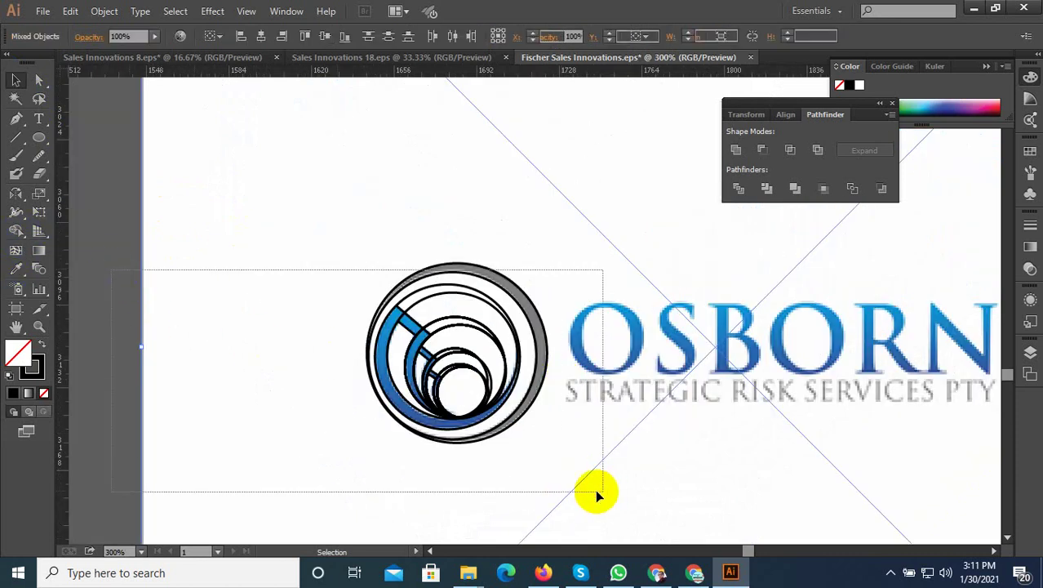
{"action": "scroll", "coordinate": [442, 395], "scroll_direction": "up", "scroll_amount": 3}
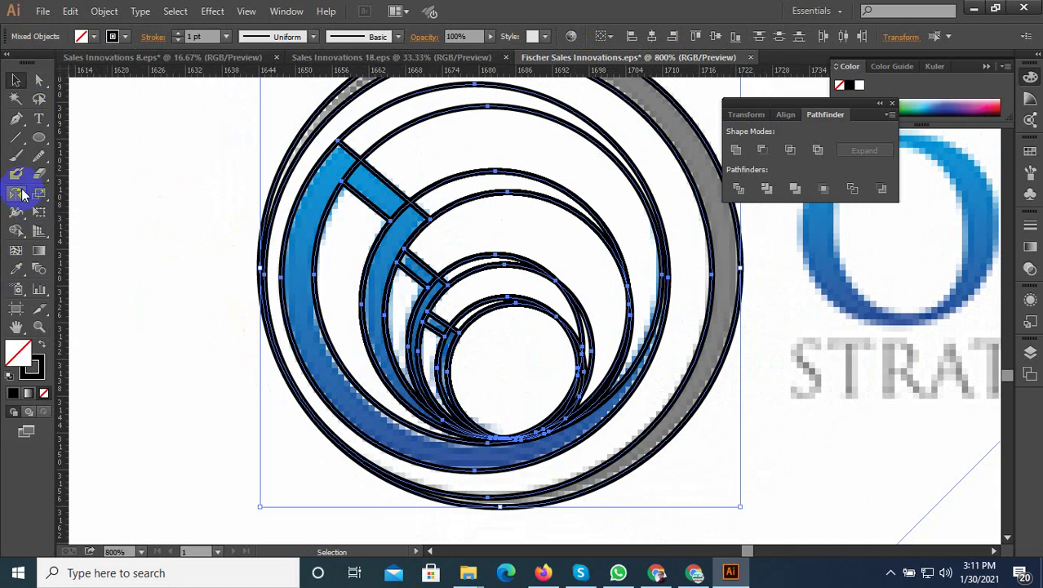
{"action": "left_click", "coordinate": [18, 214]}
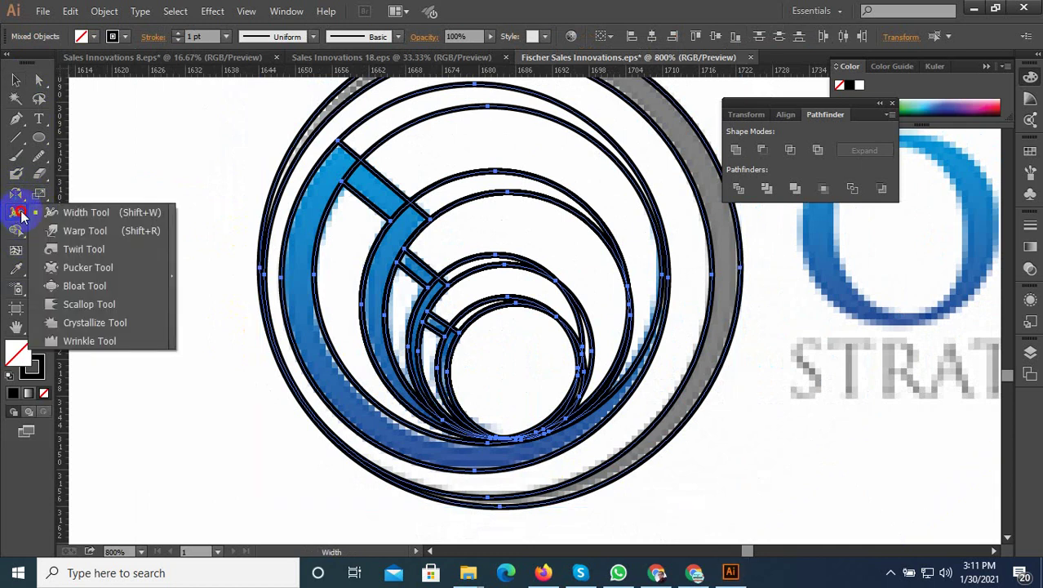
Step: Merge overlapping inner swoosh regions into band shapes with the Shape Builder, zooming to check
{"action": "left_click", "coordinate": [70, 213]}
{"action": "left_click", "coordinate": [73, 231]}
{"action": "scroll", "coordinate": [465, 395], "scroll_direction": "up", "scroll_amount": 2}
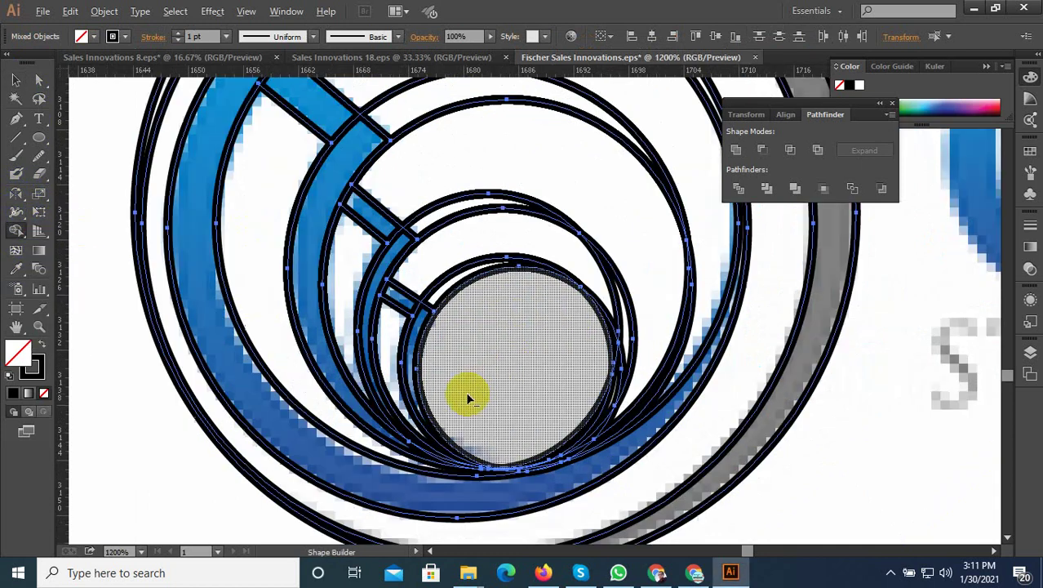
{"action": "left_click_drag", "start_coordinate": [390, 284], "coordinate": [414, 301]}
{"action": "scroll", "coordinate": [414, 301], "scroll_direction": "up", "scroll_amount": 2}
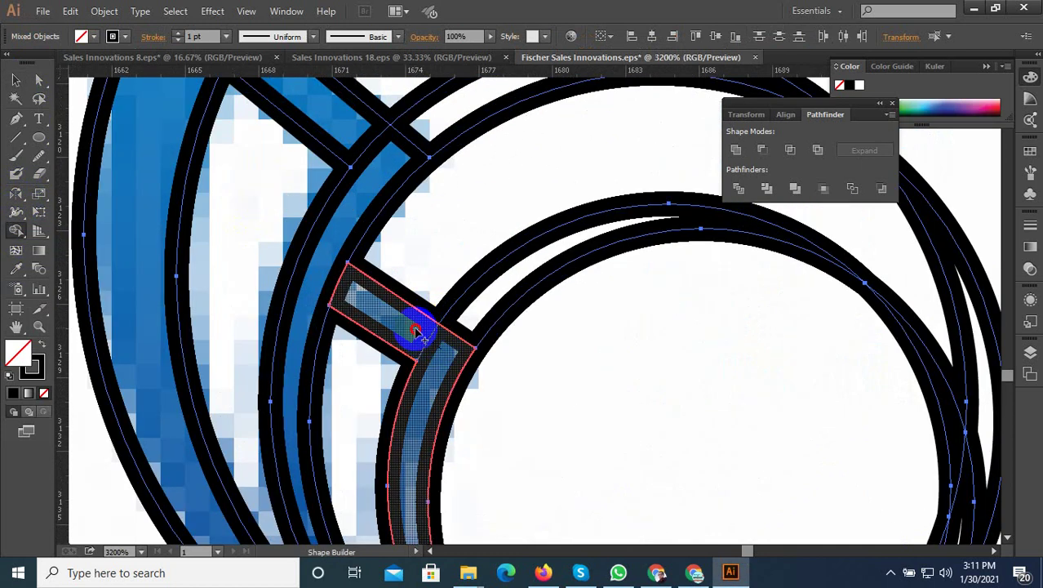
{"action": "scroll", "coordinate": [411, 325], "scroll_direction": "down", "scroll_amount": 2}
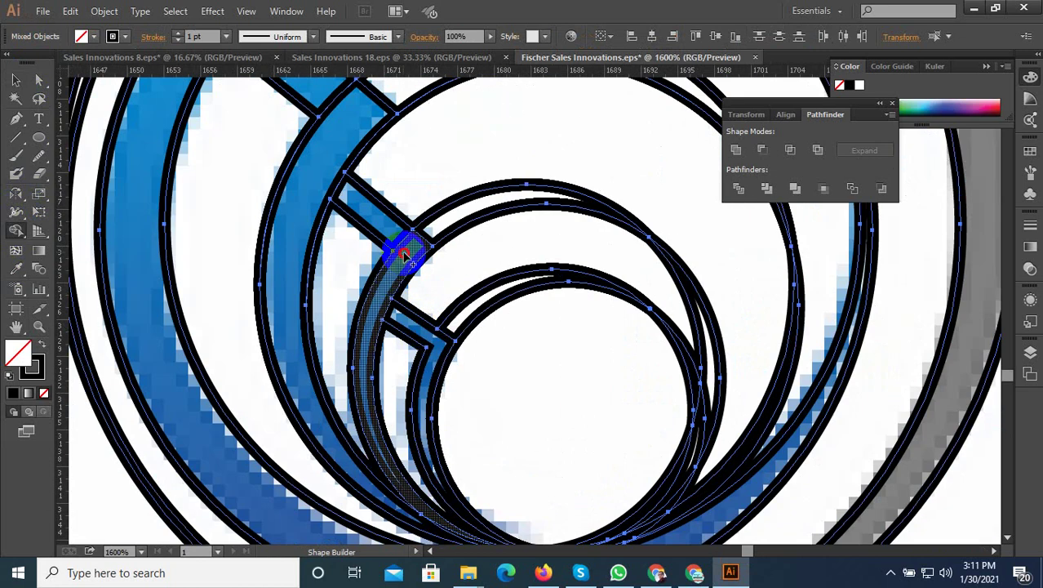
{"action": "scroll", "coordinate": [432, 290], "scroll_direction": "down", "scroll_amount": 1}
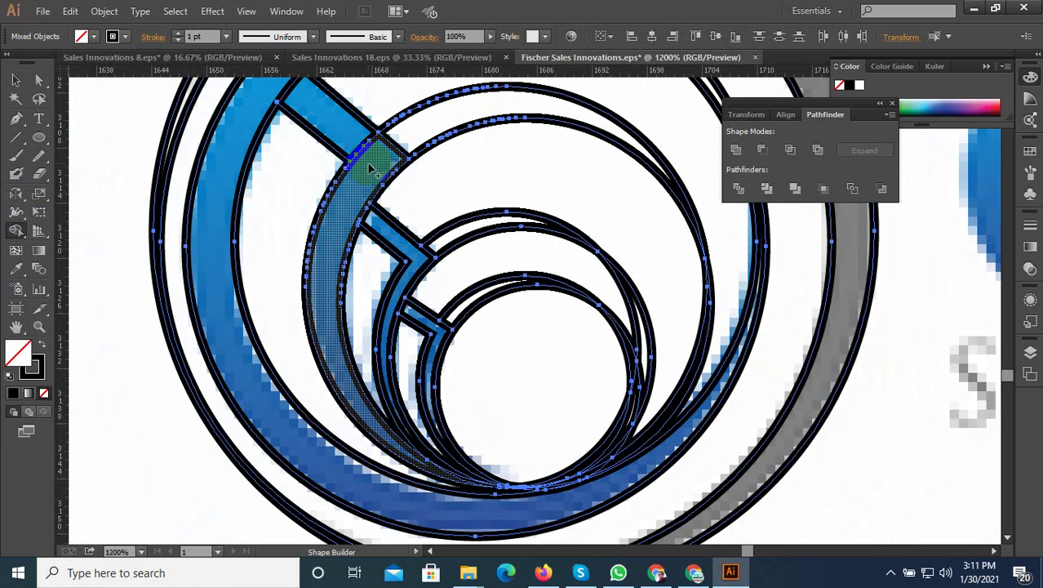
{"action": "scroll", "coordinate": [350, 132], "scroll_direction": "down", "scroll_amount": 1}
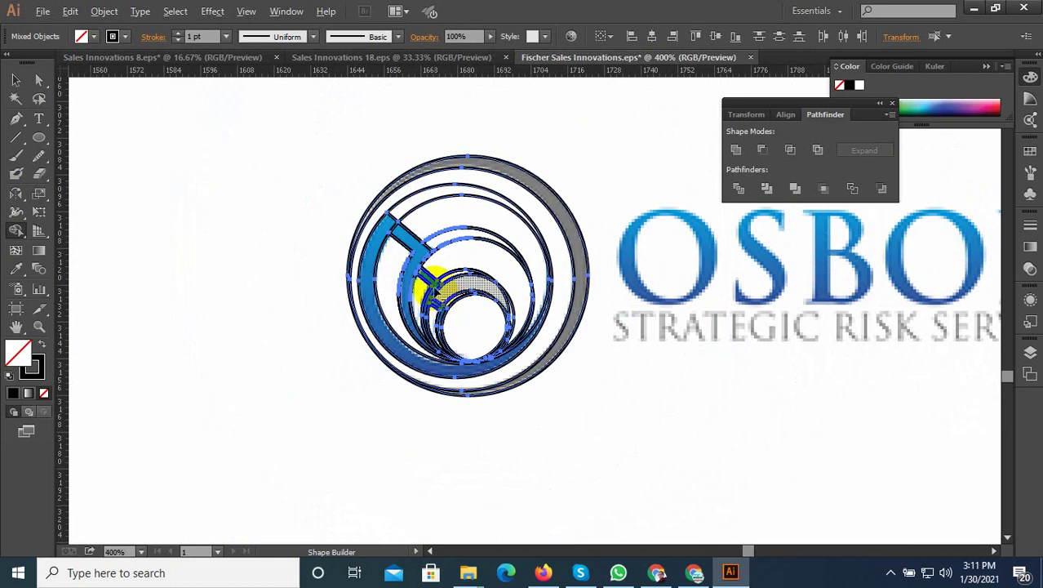
{"action": "scroll", "coordinate": [394, 215], "scroll_direction": "down", "scroll_amount": 1}
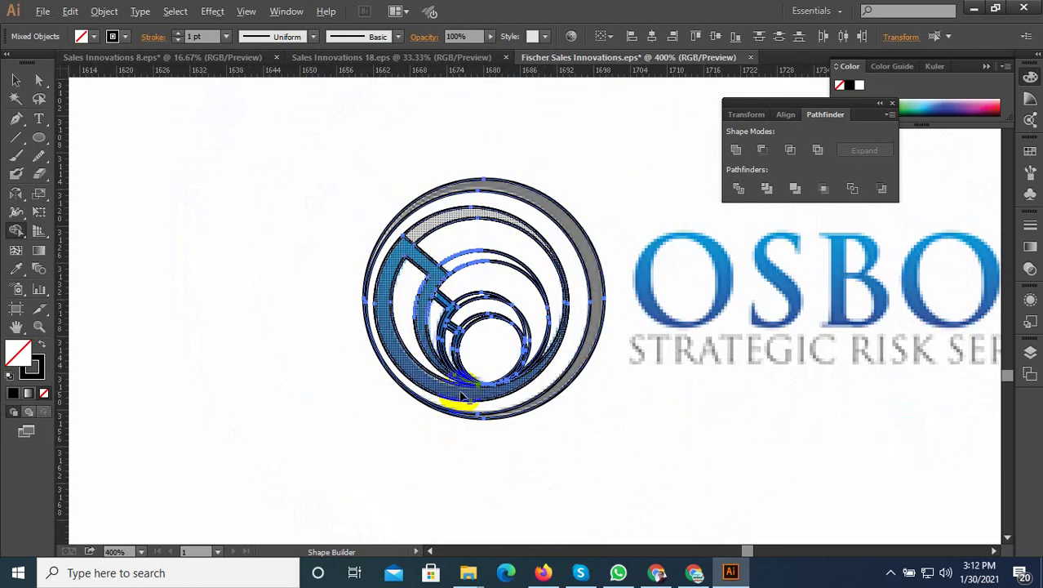
{"action": "scroll", "coordinate": [480, 393], "scroll_direction": "up", "scroll_amount": 2}
{"action": "scroll", "coordinate": [478, 385], "scroll_direction": "up", "scroll_amount": 2}
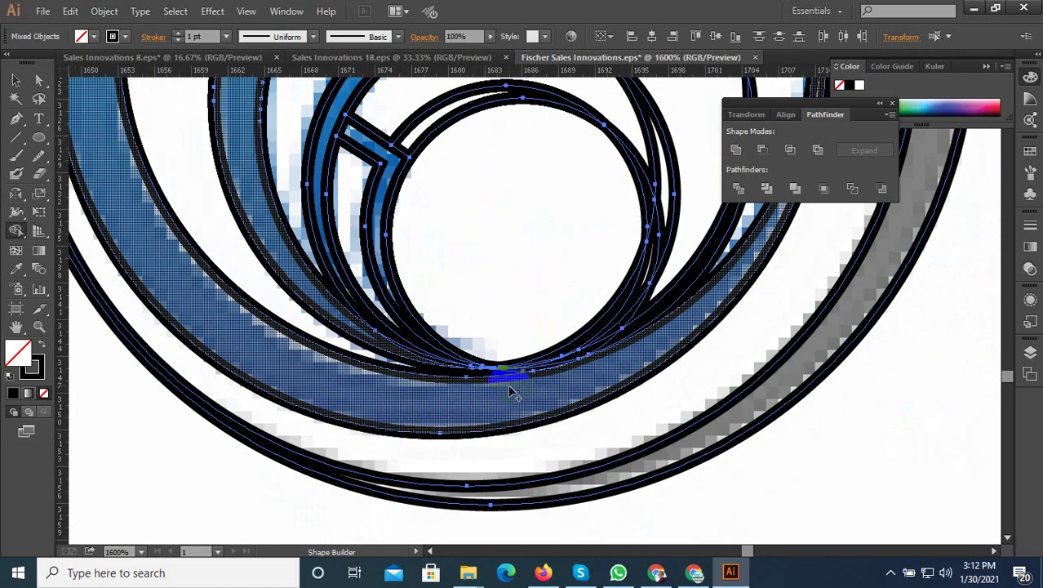
{"action": "left_click", "coordinate": [891, 572]}
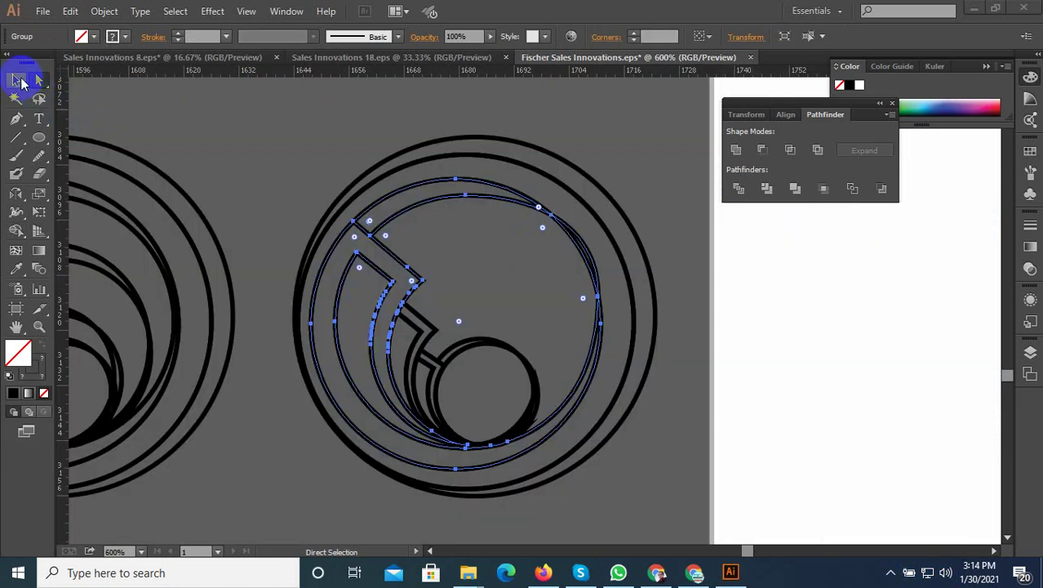
Step: Ungroup the merged ring and swoosh outlines into separate paths
{"action": "left_click", "coordinate": [16, 80]}
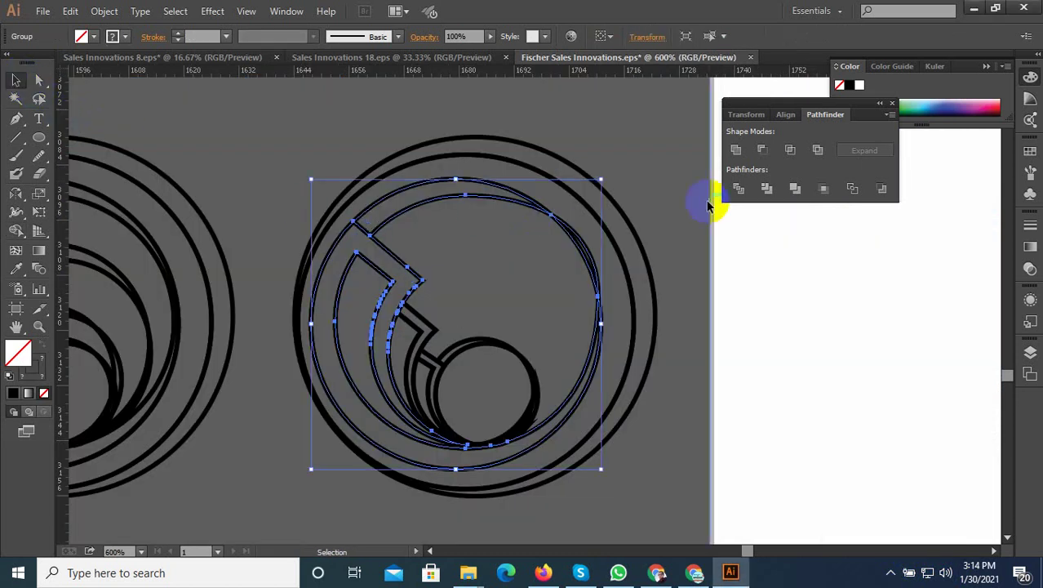
{"action": "right_click", "coordinate": [483, 207]}
{"action": "left_click", "coordinate": [510, 286]}
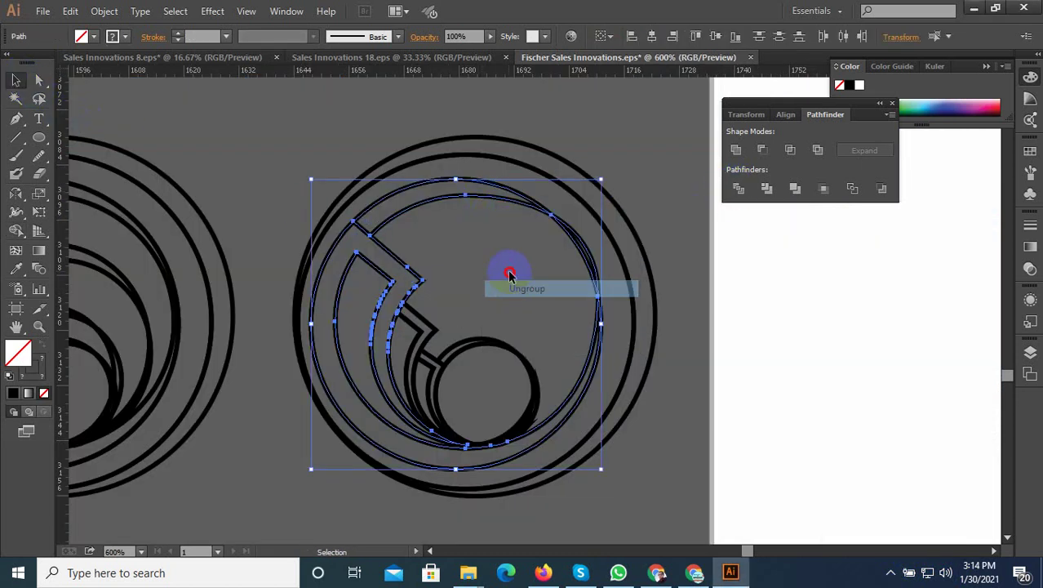
{"action": "left_click", "coordinate": [508, 191]}
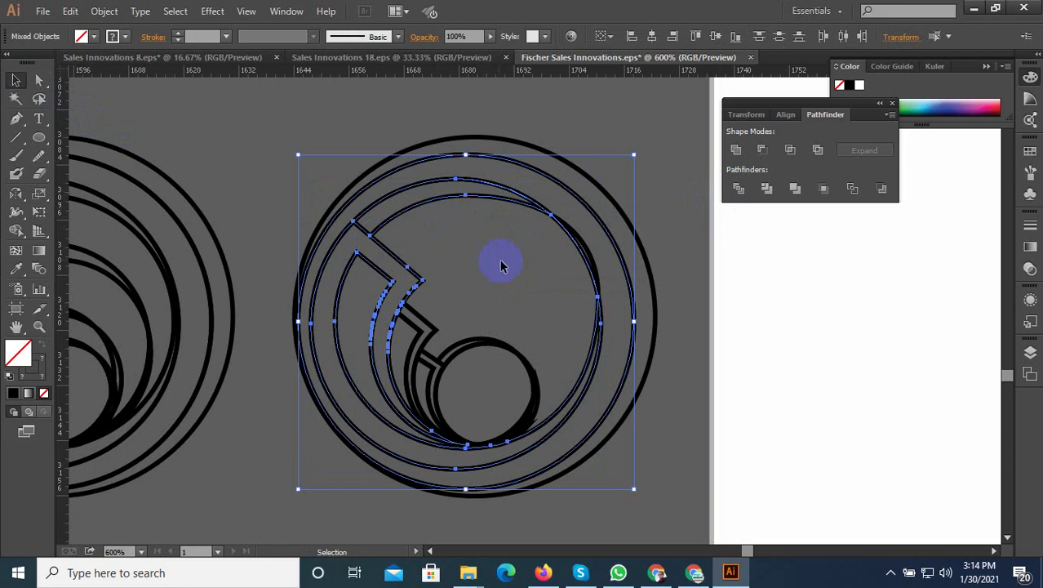
Step: Inspect the individual arc and ring paths, then marquee-select all the logo paths
{"action": "left_click", "coordinate": [555, 210]}
{"action": "left_click", "coordinate": [547, 213]}
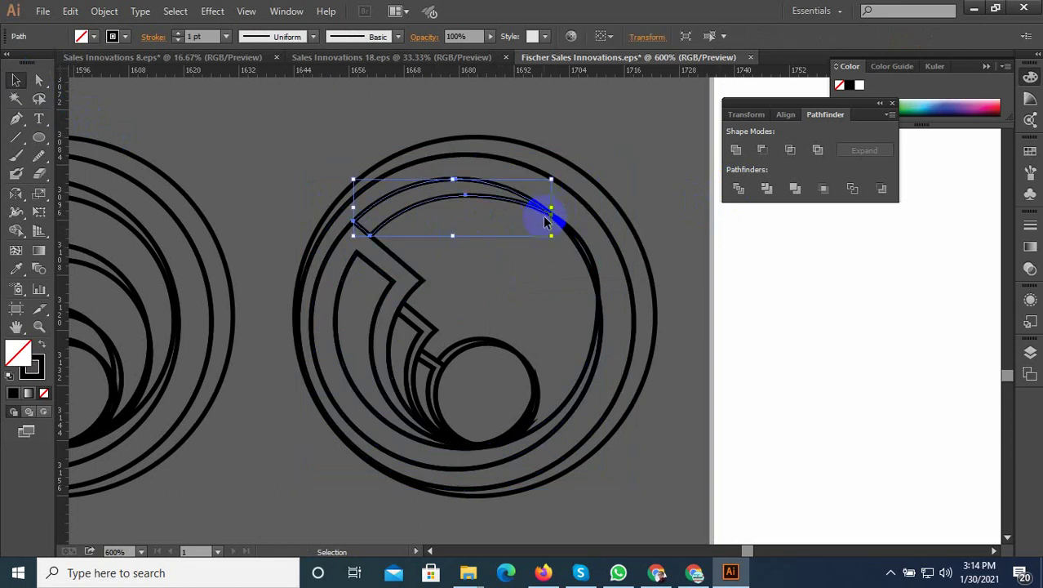
{"action": "left_click", "coordinate": [550, 217]}
{"action": "left_click", "coordinate": [559, 221]}
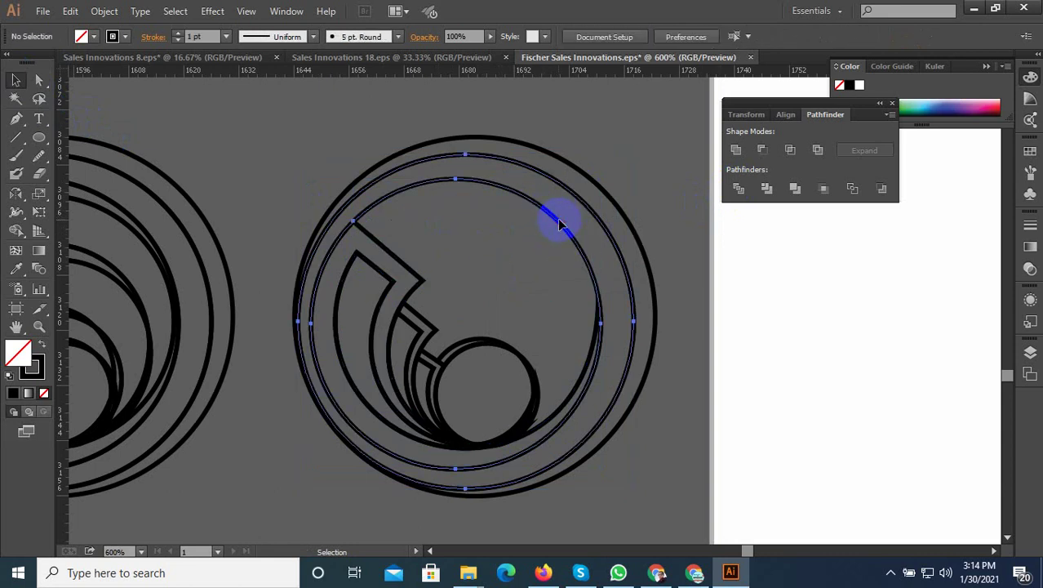
{"action": "left_click", "coordinate": [560, 223]}
{"action": "left_click", "coordinate": [548, 232]}
{"action": "left_click", "coordinate": [530, 204]}
{"action": "left_click", "coordinate": [332, 213], "text": "ctrl+space"}
{"action": "left_click", "coordinate": [442, 252]}
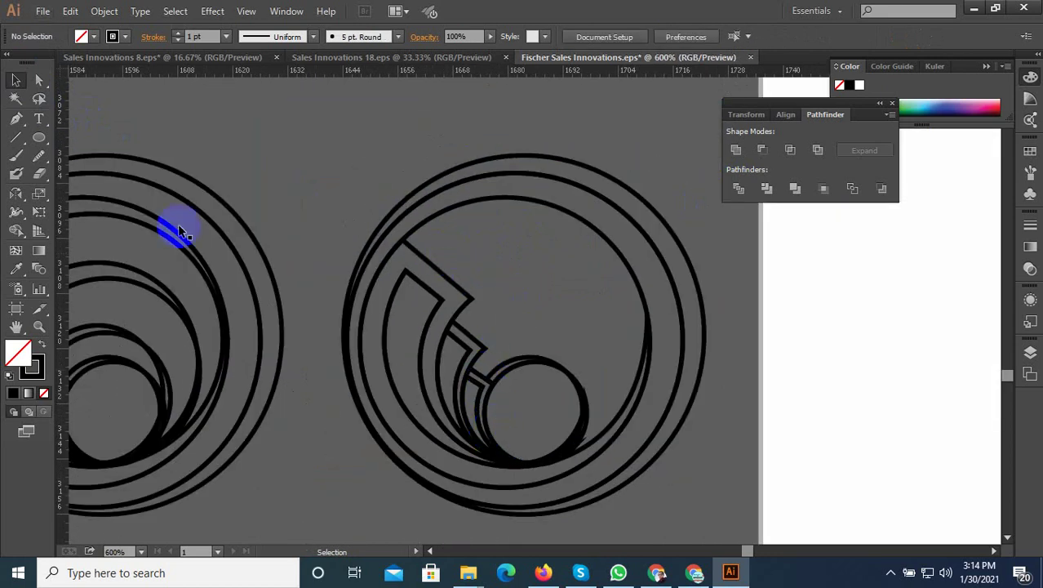
{"action": "left_click_drag", "start_coordinate": [466, 285], "coordinate": [414, 145]}
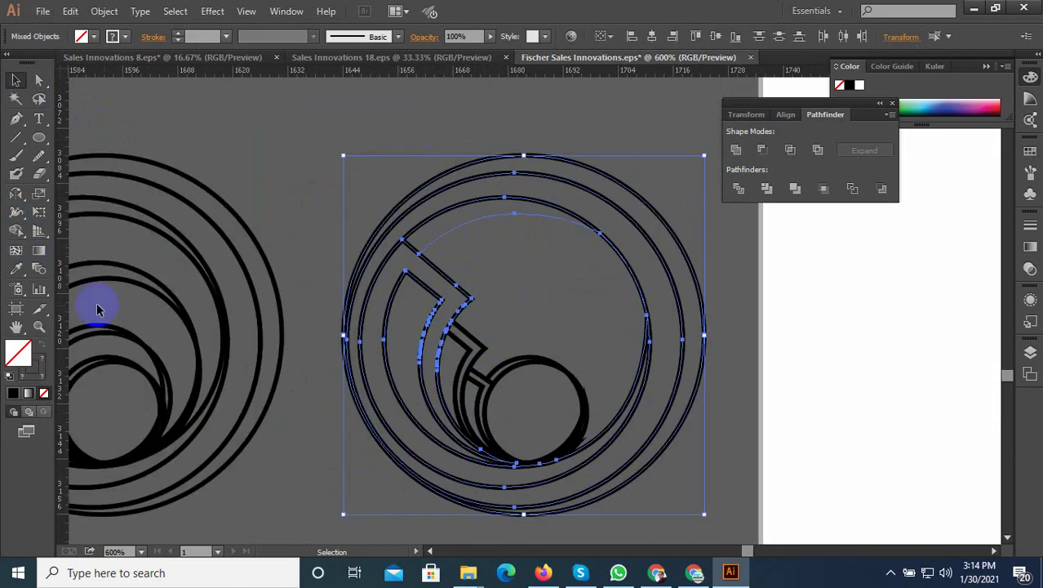
Step: Merge the inner swoosh band with its right-hand tail into one pointed crescent, then select it
{"action": "left_click", "coordinate": [25, 235]}
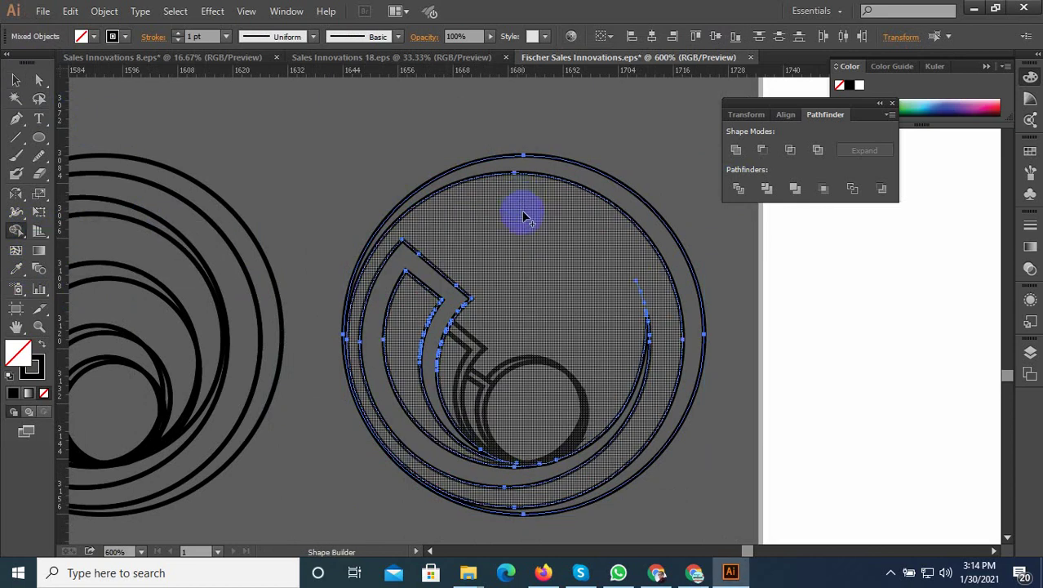
{"action": "left_click_drag", "start_coordinate": [649, 314], "coordinate": [624, 296]}
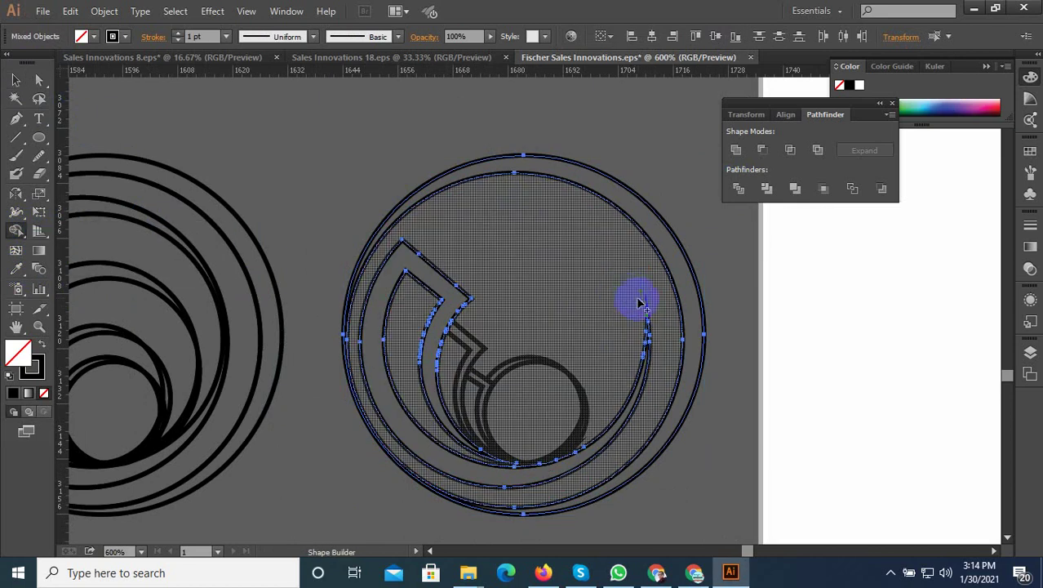
{"action": "scroll", "coordinate": [639, 303], "scroll_direction": "up", "scroll_amount": 3}
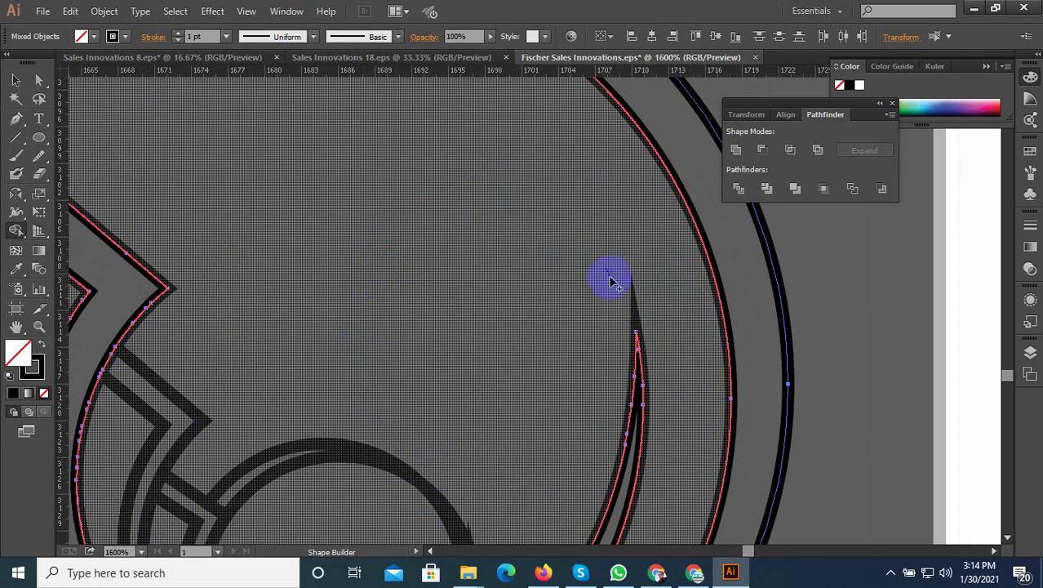
{"action": "scroll", "coordinate": [611, 282], "scroll_direction": "down", "scroll_amount": 2}
{"action": "scroll", "coordinate": [614, 331], "scroll_direction": "down", "scroll_amount": 1}
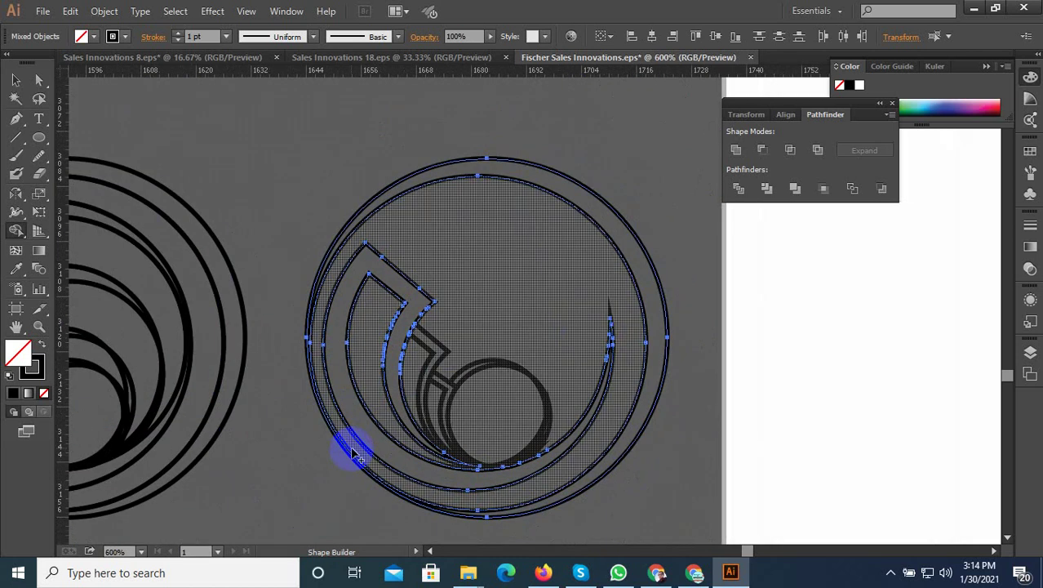
{"action": "left_click", "coordinate": [16, 79]}
{"action": "left_click", "coordinate": [251, 116]}
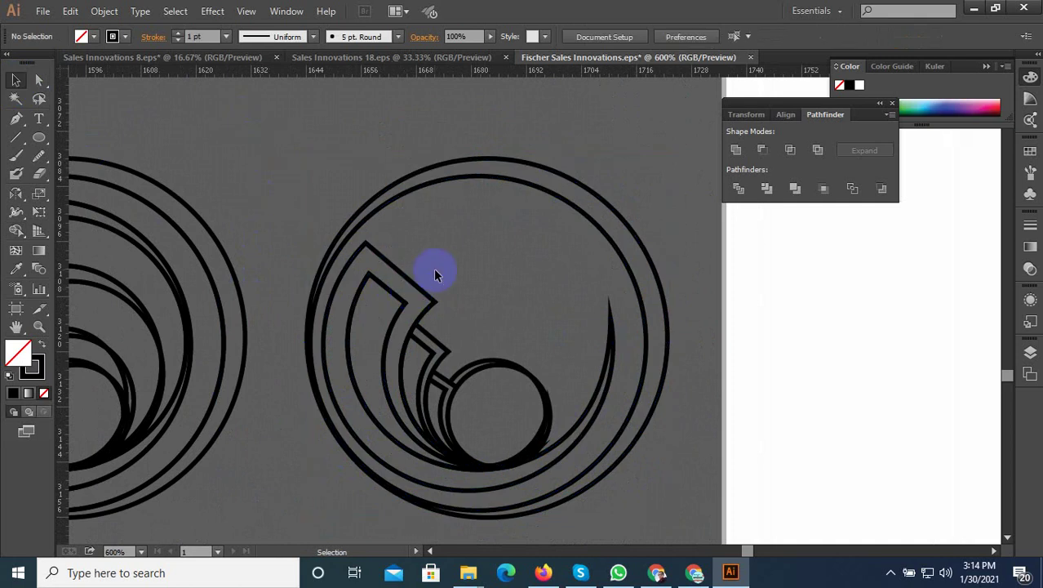
{"action": "left_click", "coordinate": [408, 281]}
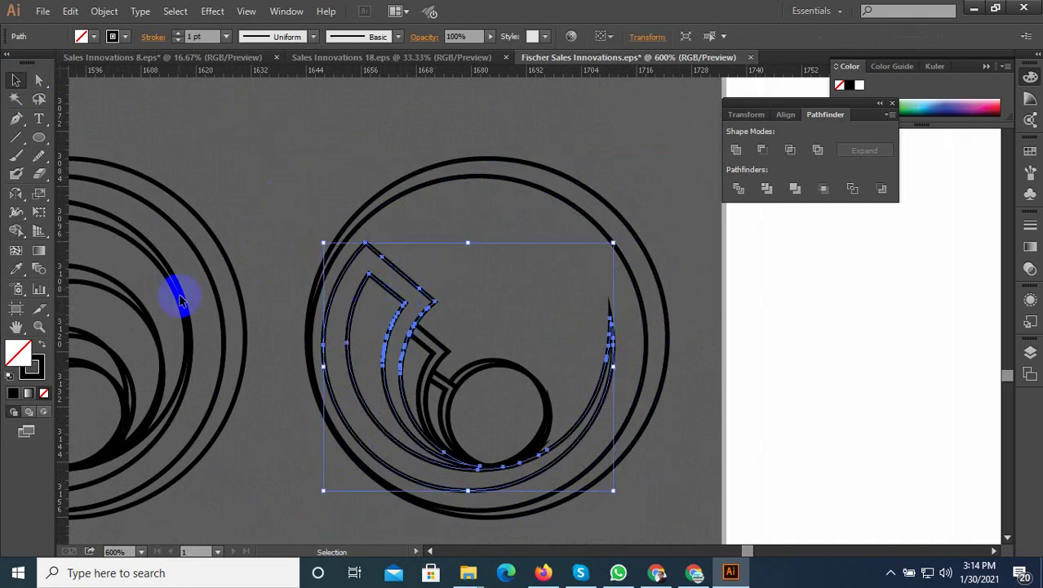
Step: Eyedrop a white fill onto the swoosh and the inner compound swoosh
{"action": "left_click", "coordinate": [16, 269]}
{"action": "left_click", "coordinate": [740, 269]}
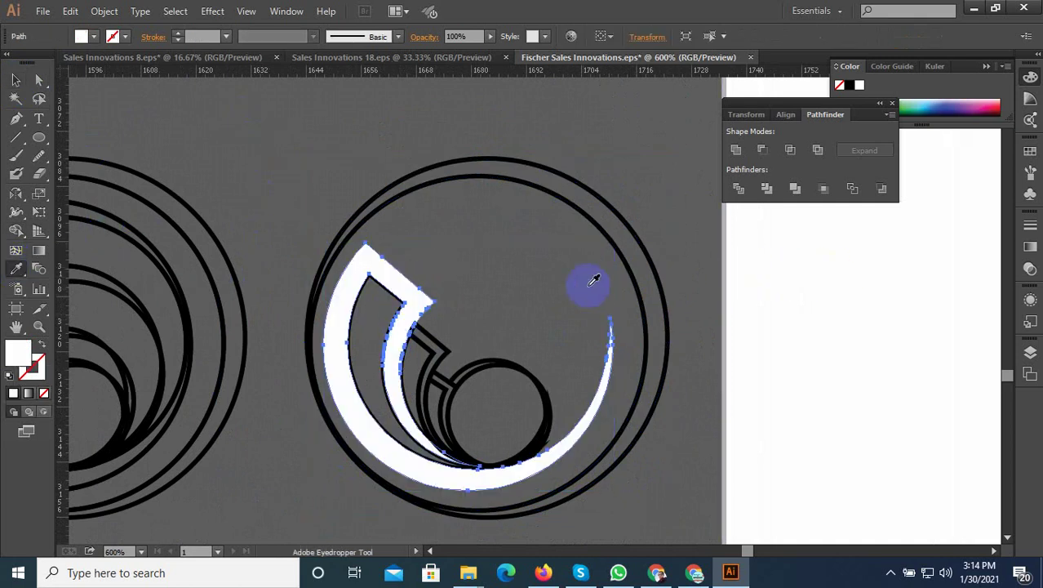
{"action": "left_click", "coordinate": [16, 79]}
{"action": "scroll", "coordinate": [446, 348], "scroll_direction": "up", "scroll_amount": 2, "text": "alt"}
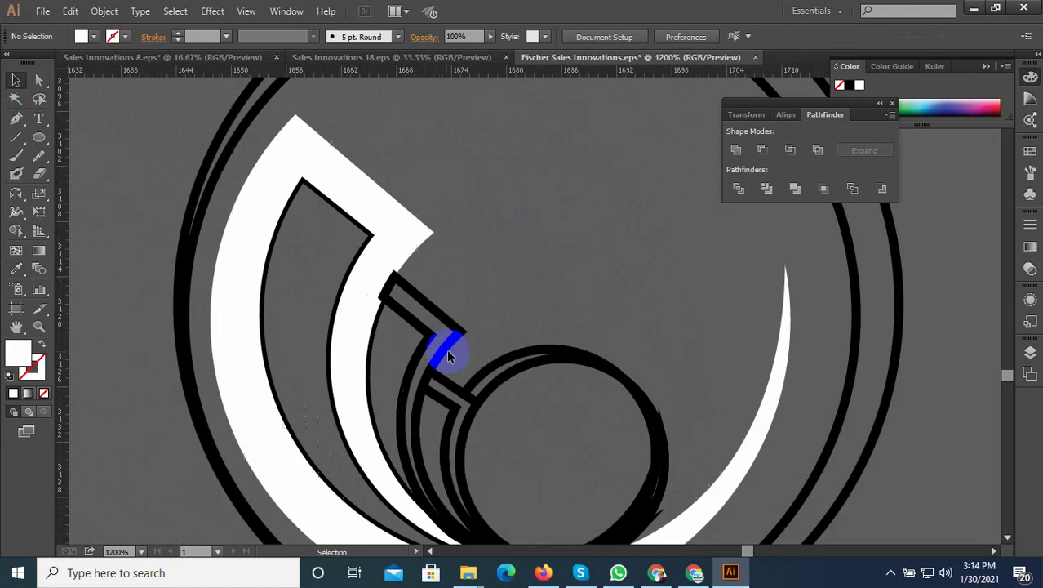
{"action": "left_click", "coordinate": [455, 344]}
{"action": "left_click", "coordinate": [16, 268]}
{"action": "left_click", "coordinate": [320, 160]}
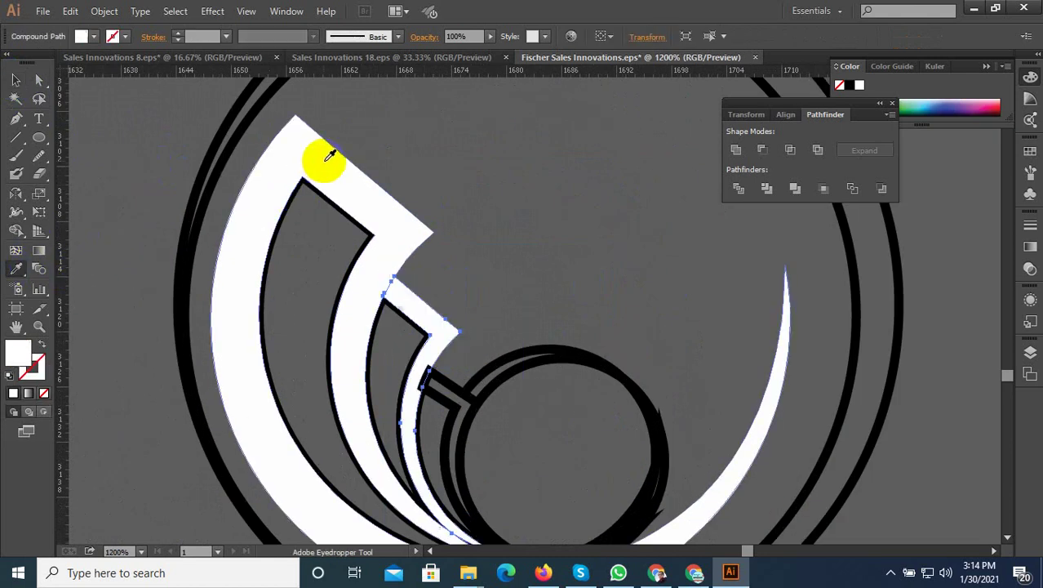
Step: Fill the small inner swoosh path with white using the Eyedropper
{"action": "scroll", "coordinate": [430, 224], "scroll_direction": "down", "scroll_amount": 1, "text": "alt"}
{"action": "left_click", "coordinate": [16, 80]}
{"action": "left_click", "coordinate": [454, 259]}
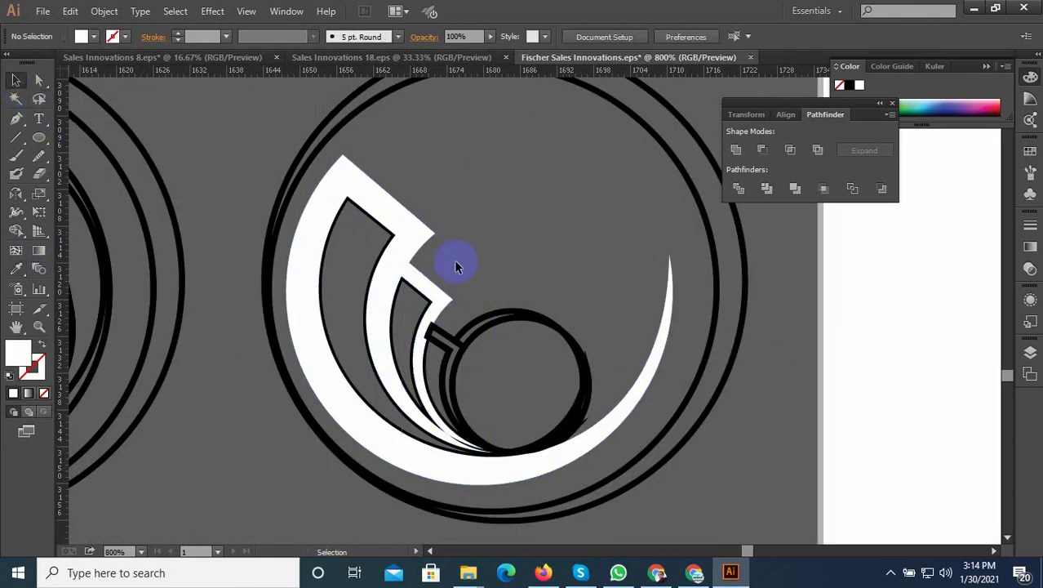
{"action": "left_click", "coordinate": [463, 351]}
{"action": "left_click", "coordinate": [16, 268]}
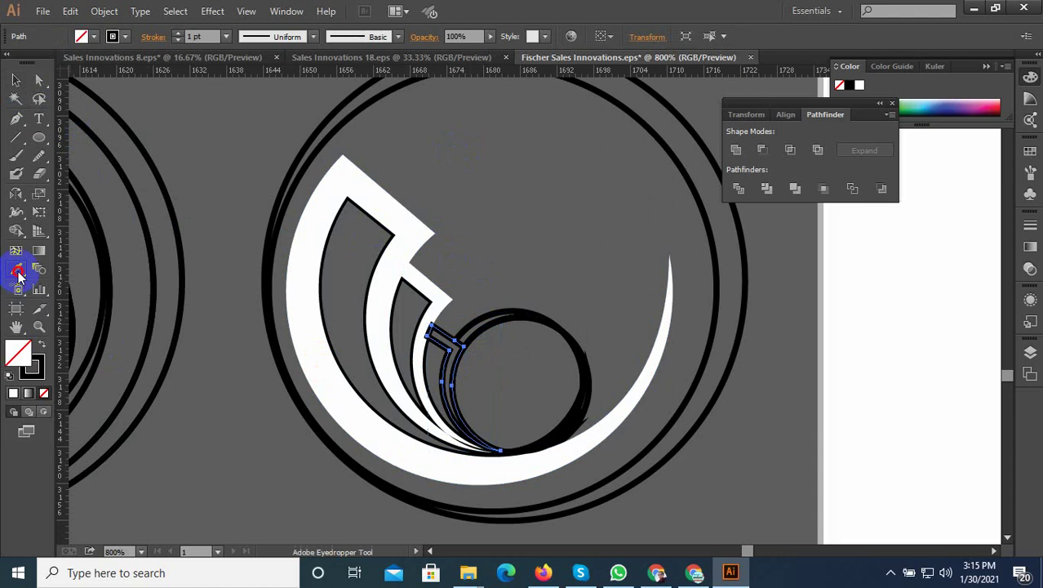
{"action": "left_click", "coordinate": [376, 193]}
{"action": "left_click", "coordinate": [395, 226]}
Step: Give the outer and inner rings white, swapping the fill to a white stroke
{"action": "scroll", "coordinate": [412, 228], "scroll_direction": "down", "scroll_amount": 1, "text": "alt"}
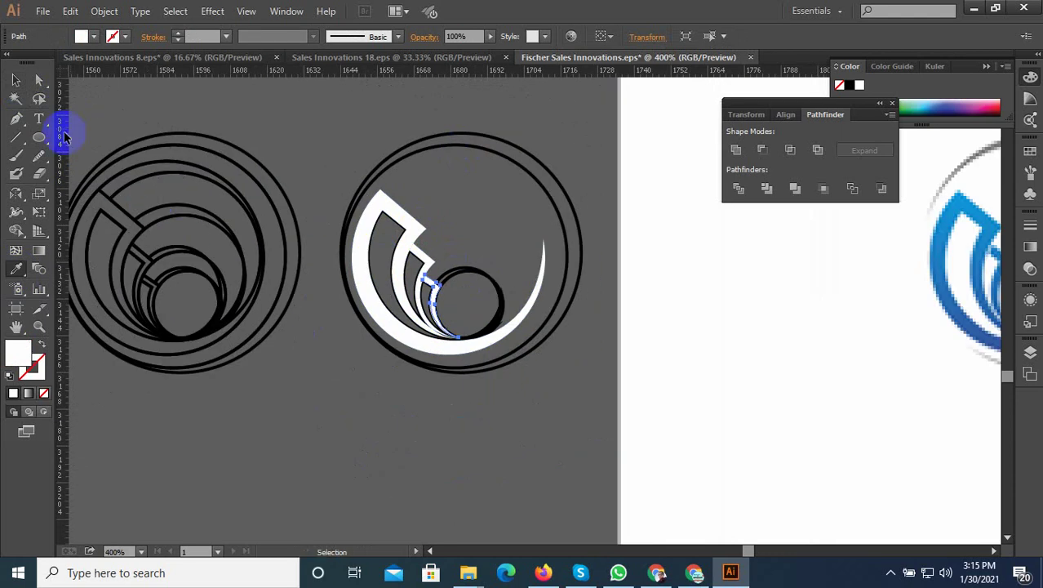
{"action": "left_click", "coordinate": [20, 80]}
{"action": "left_click", "coordinate": [469, 214]}
{"action": "left_click", "coordinate": [488, 153]}
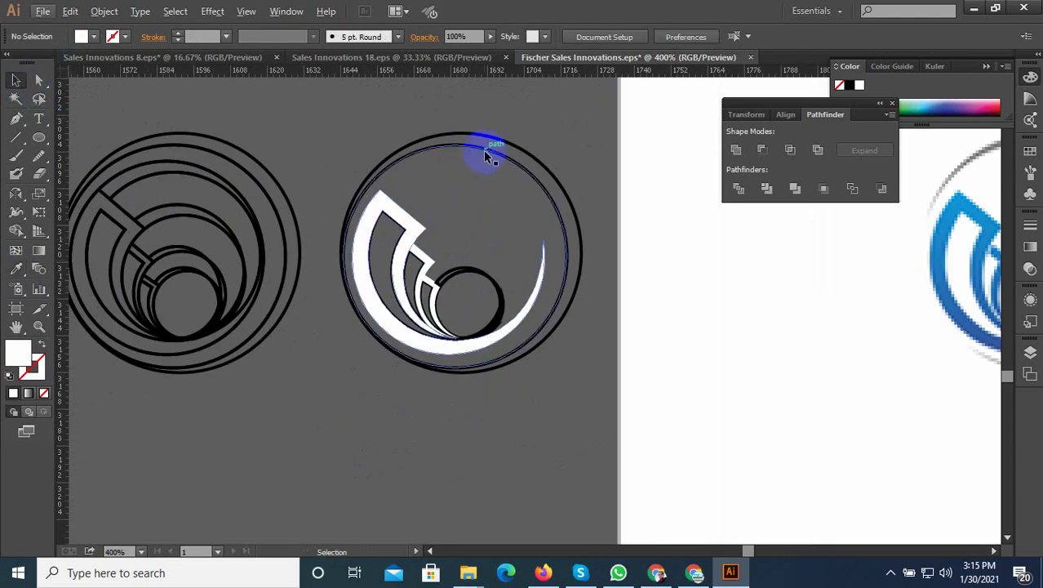
{"action": "left_click", "coordinate": [458, 178], "text": "shift"}
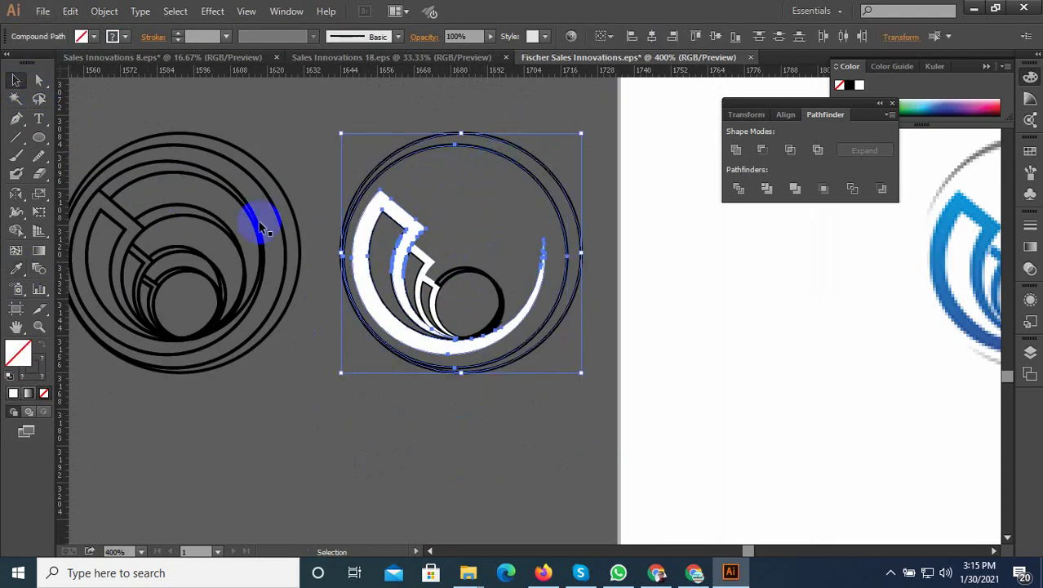
{"action": "left_click", "coordinate": [16, 269]}
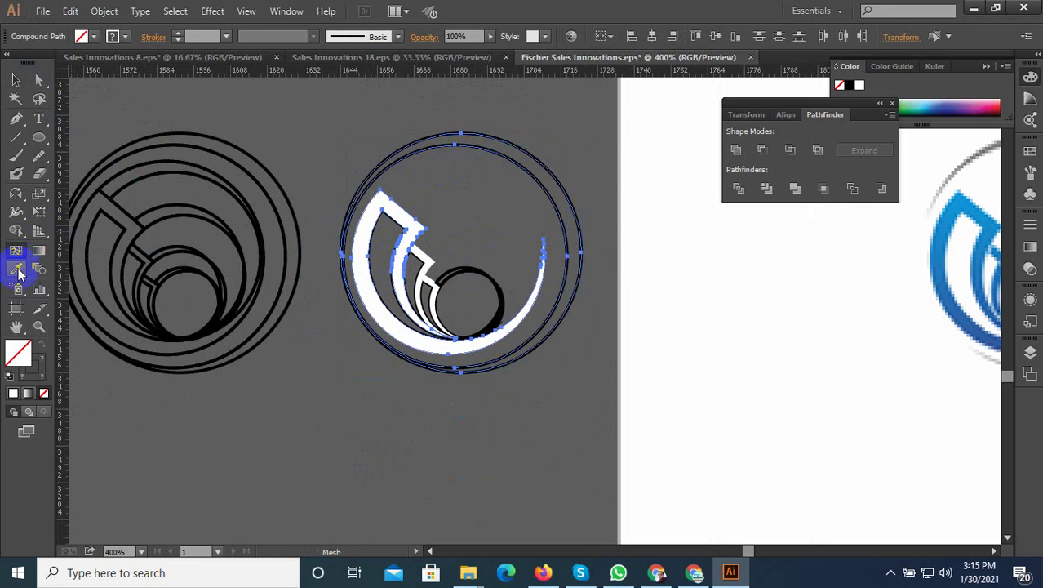
{"action": "left_click", "coordinate": [411, 231]}
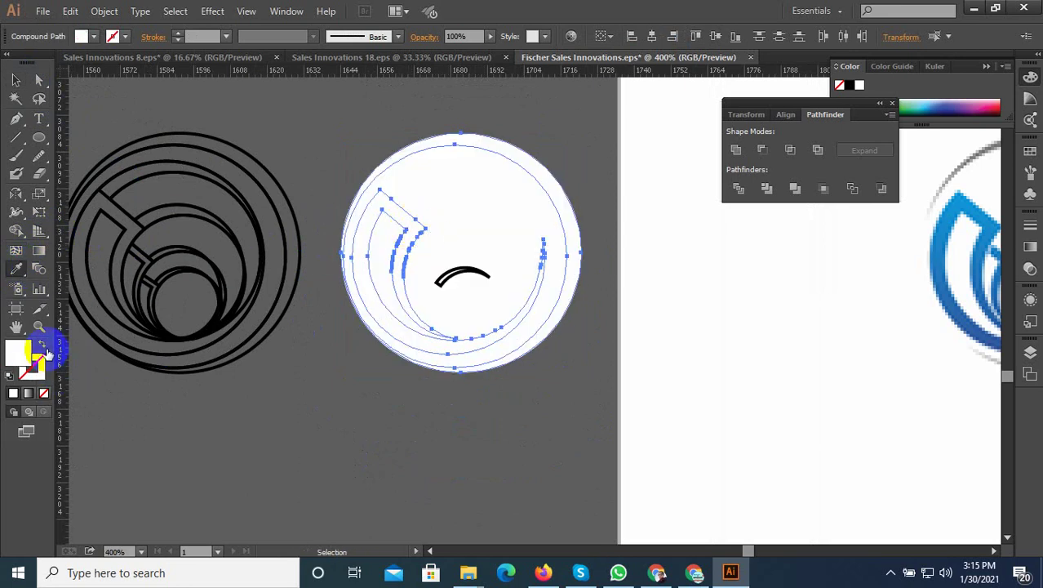
{"action": "left_click", "coordinate": [44, 348]}
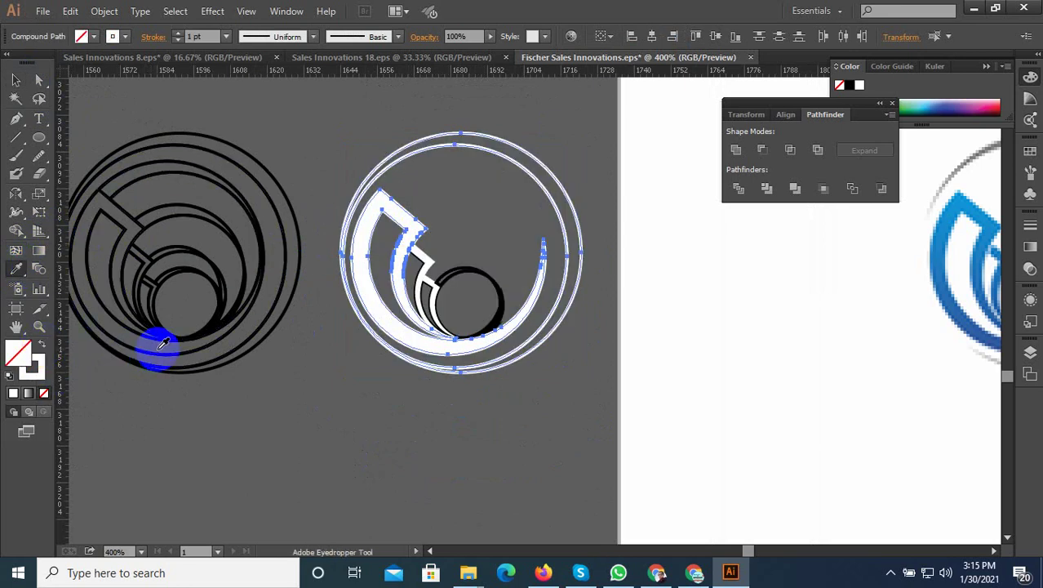
Step: Deselect the mark and select the small inner black circle
{"action": "left_click", "coordinate": [15, 80]}
{"action": "left_click", "coordinate": [493, 249]}
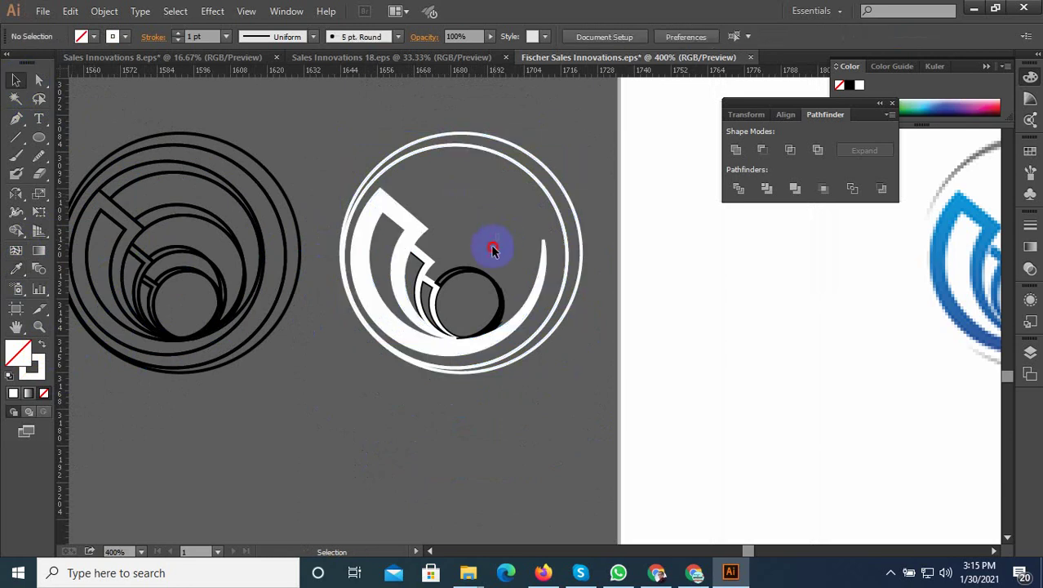
{"action": "left_click", "coordinate": [480, 284]}
Step: Delete the inner black circle and the thick black sliver at the swoosh tip
{"action": "key", "text": "Delete"}
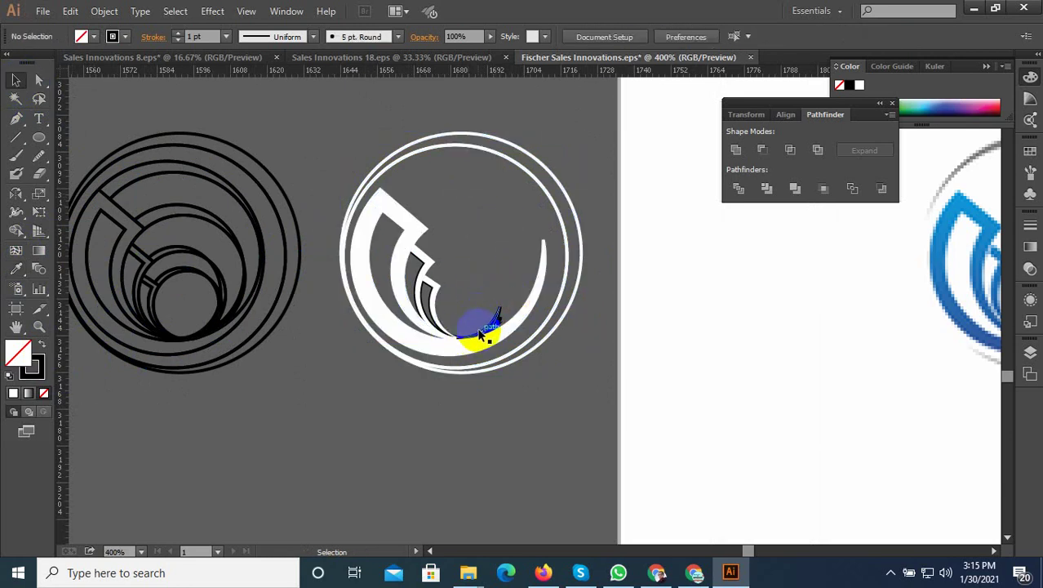
{"action": "scroll", "coordinate": [480, 339], "scroll_direction": "up", "scroll_amount": 1}
{"action": "scroll", "coordinate": [490, 318], "scroll_direction": "up", "scroll_amount": 2}
{"action": "scroll", "coordinate": [500, 298], "scroll_direction": "up", "scroll_amount": 2}
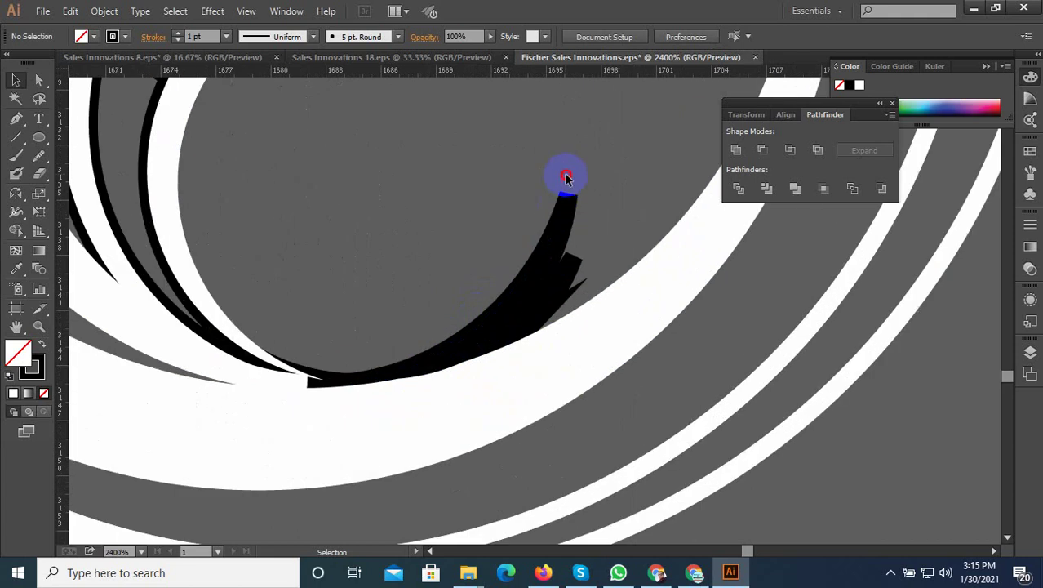
{"action": "left_click_drag", "start_coordinate": [508, 300], "coordinate": [508, 298]}
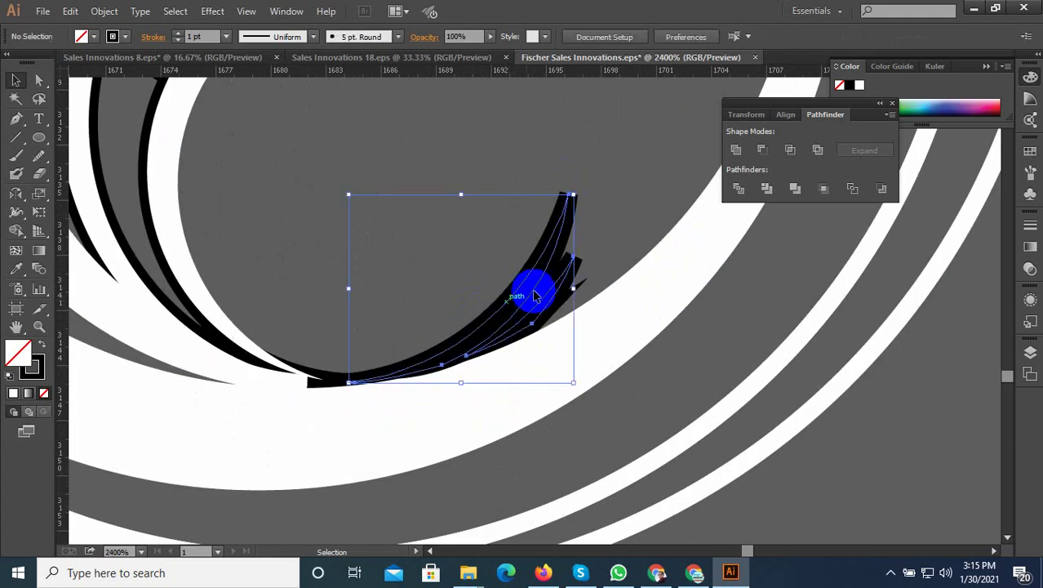
{"action": "key", "text": "Delete"}
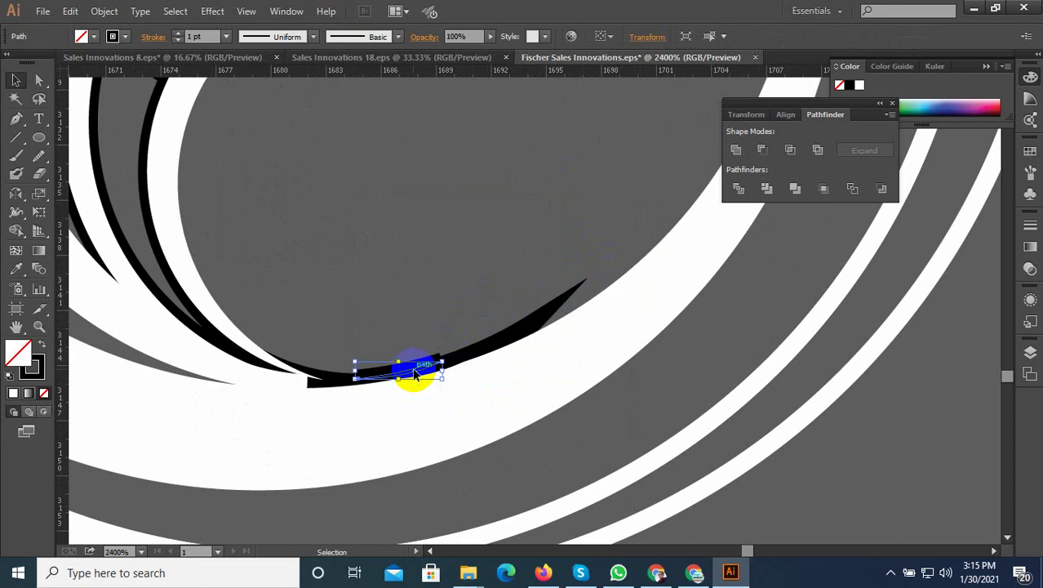
Step: Delete the two remaining thin black curve pieces, then zoom out and select the white logo
{"action": "left_click", "coordinate": [445, 367]}
{"action": "key", "text": "Delete"}
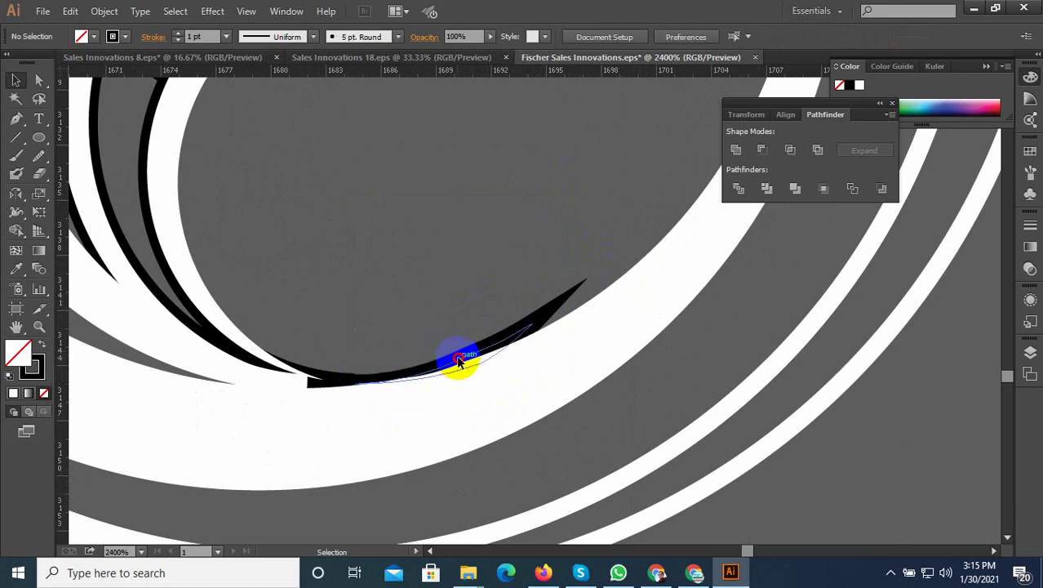
{"action": "left_click", "coordinate": [461, 361]}
{"action": "key", "text": "Delete"}
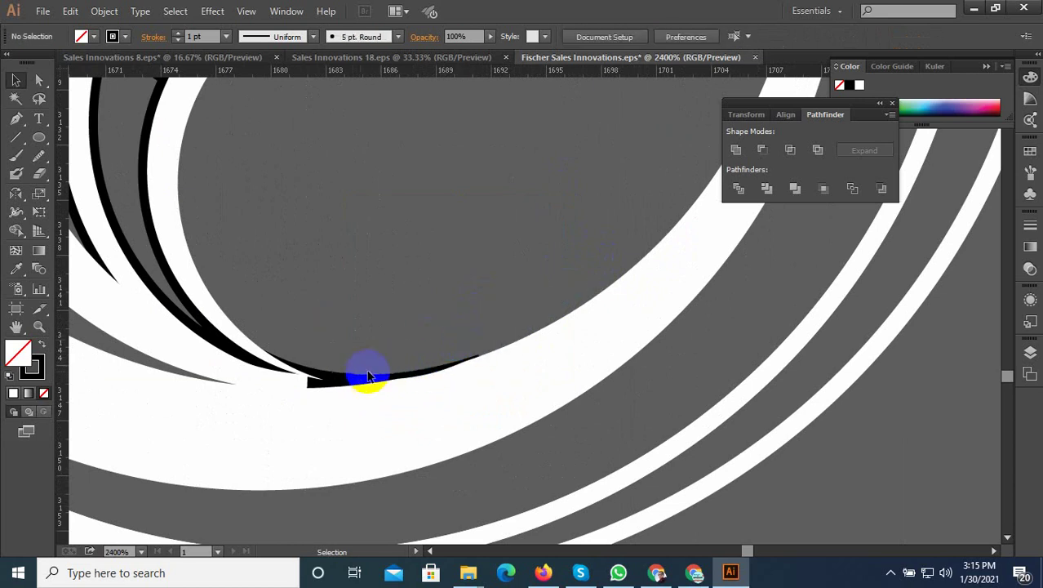
{"action": "scroll", "coordinate": [467, 352], "scroll_direction": "down", "scroll_amount": 3}
{"action": "scroll", "coordinate": [473, 350], "scroll_direction": "down", "scroll_amount": 3}
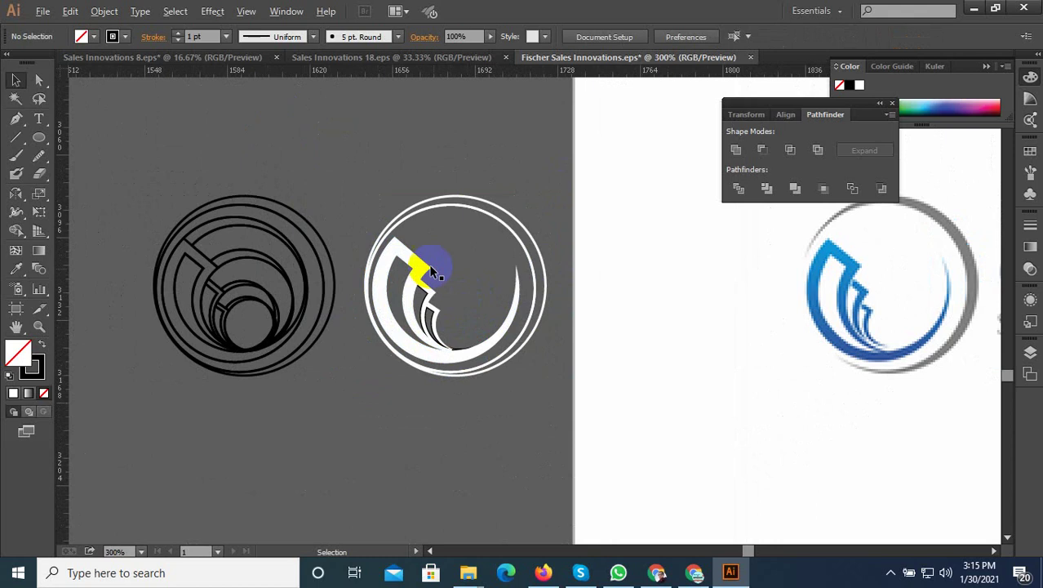
{"action": "scroll", "coordinate": [431, 272], "scroll_direction": "up", "scroll_amount": 2}
{"action": "left_click", "coordinate": [394, 182]}
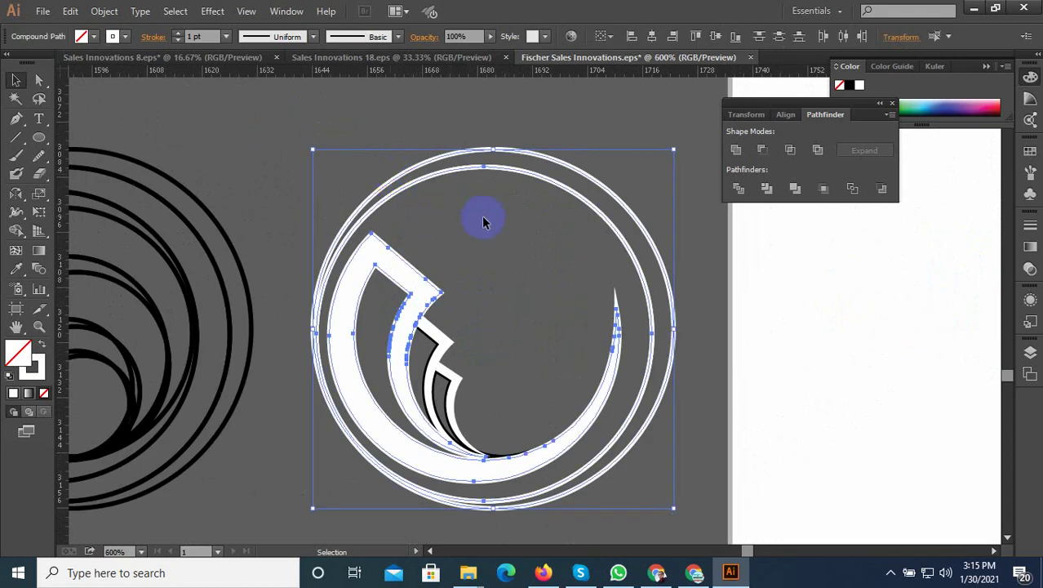
Step: Ungroup the logo artwork and select the outer ring's thin path
{"action": "left_click", "coordinate": [530, 214]}
{"action": "left_click", "coordinate": [529, 149]}
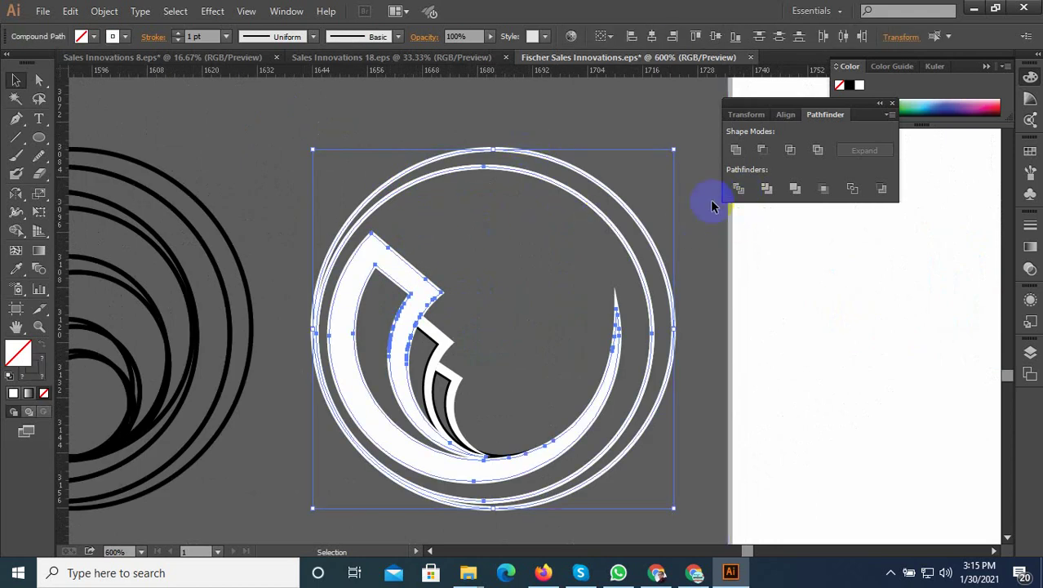
{"action": "right_click", "coordinate": [503, 163]}
{"action": "left_click", "coordinate": [535, 261]}
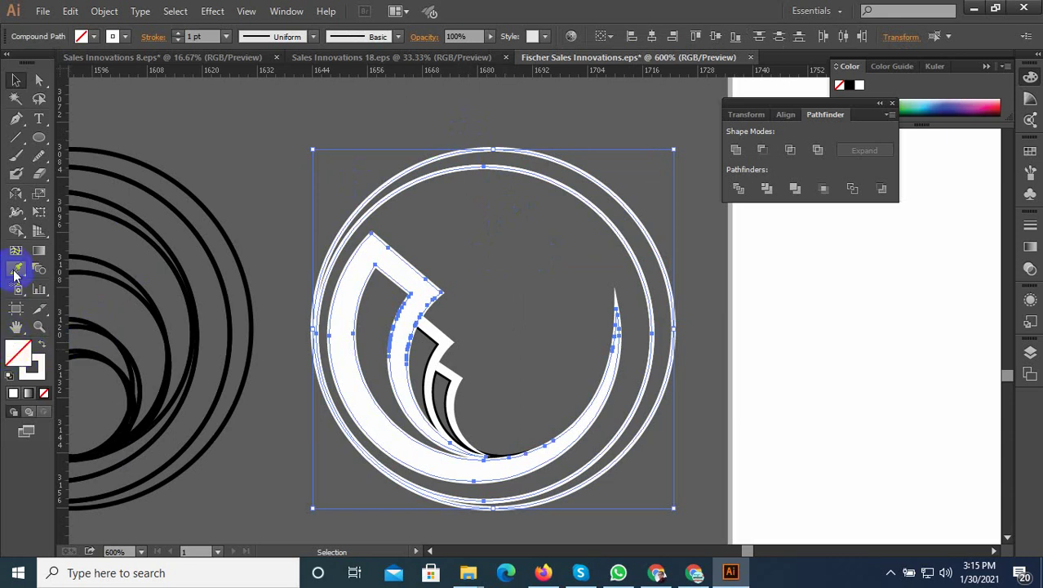
{"action": "left_click", "coordinate": [448, 291]}
{"action": "left_click", "coordinate": [485, 282]}
{"action": "left_click", "coordinate": [362, 222]}
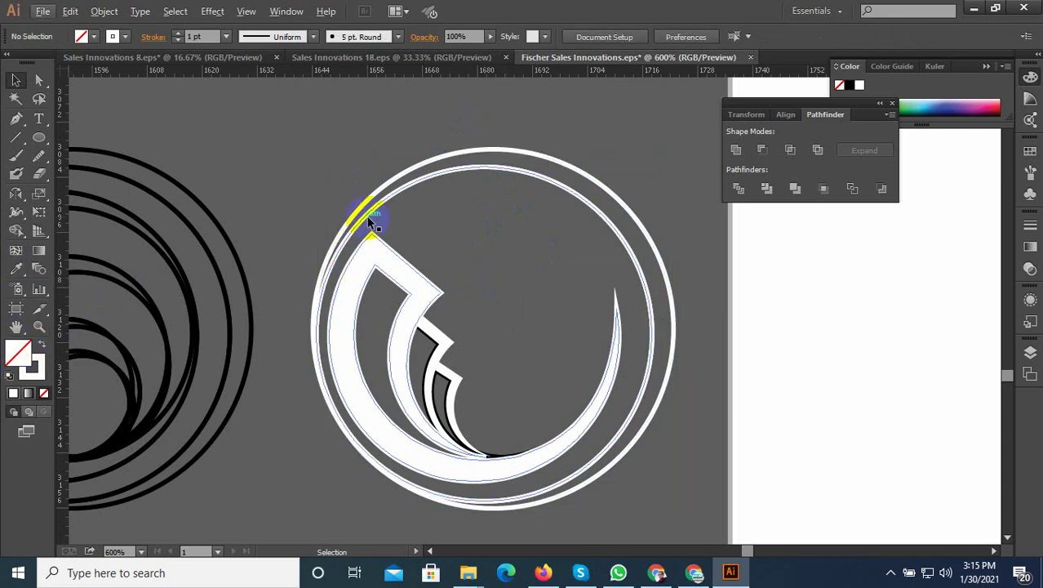
Step: Drag the inner ring's bottom anchor handle to pull its lower curve in alongside the swoosh
{"action": "scroll", "coordinate": [316, 410], "scroll_direction": "up", "scroll_amount": 3}
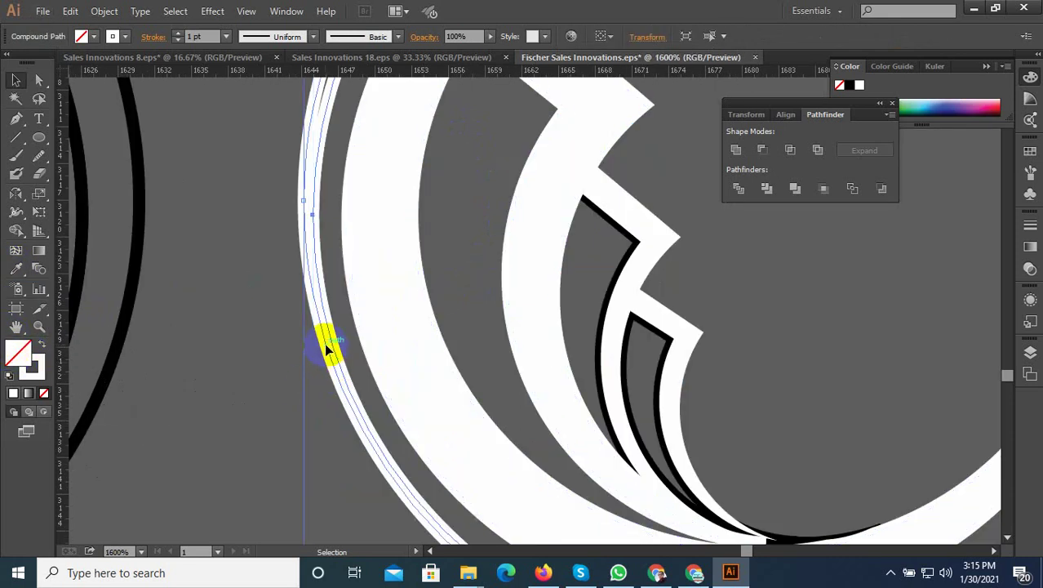
{"action": "left_click", "coordinate": [39, 79]}
{"action": "left_click", "coordinate": [322, 303], "text": "alt"}
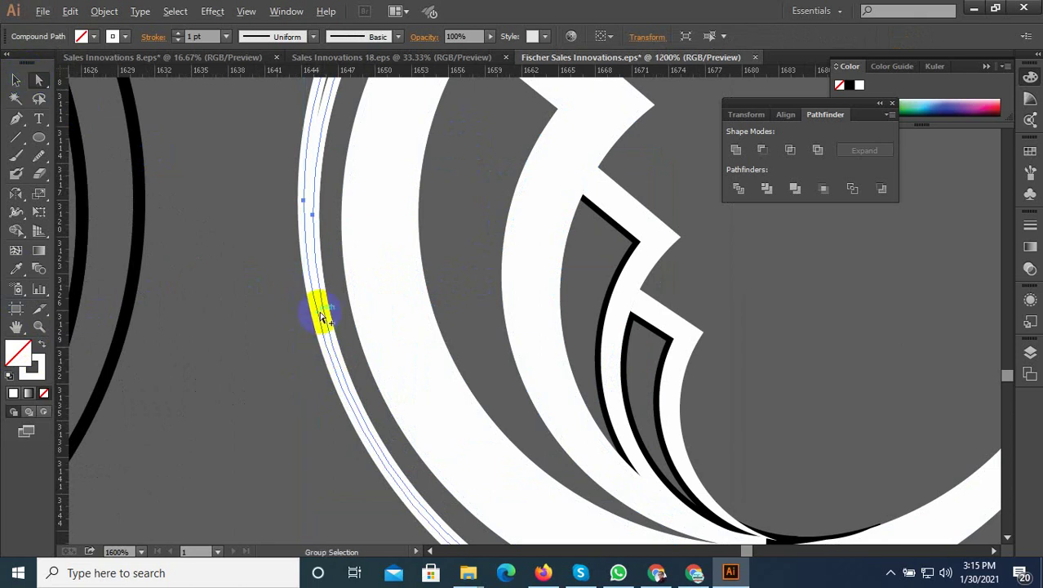
{"action": "scroll", "coordinate": [364, 412], "scroll_direction": "down", "scroll_amount": 2}
{"action": "scroll", "coordinate": [365, 417], "scroll_direction": "up", "scroll_amount": 3}
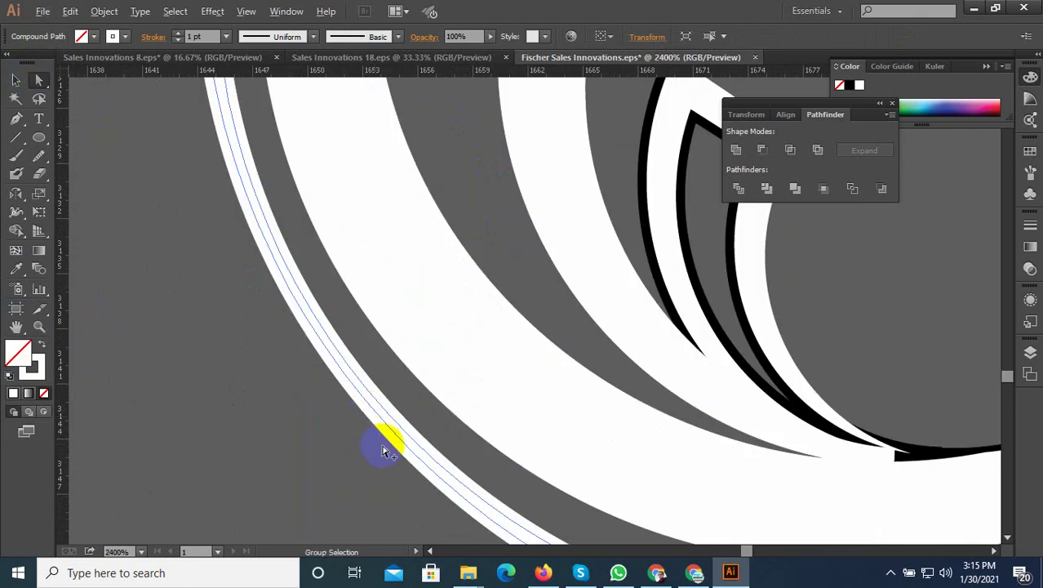
{"action": "scroll", "coordinate": [343, 326], "scroll_direction": "down", "scroll_amount": 2}
{"action": "scroll", "coordinate": [304, 200], "scroll_direction": "up", "scroll_amount": 2}
{"action": "scroll", "coordinate": [327, 270], "scroll_direction": "down", "scroll_amount": 2}
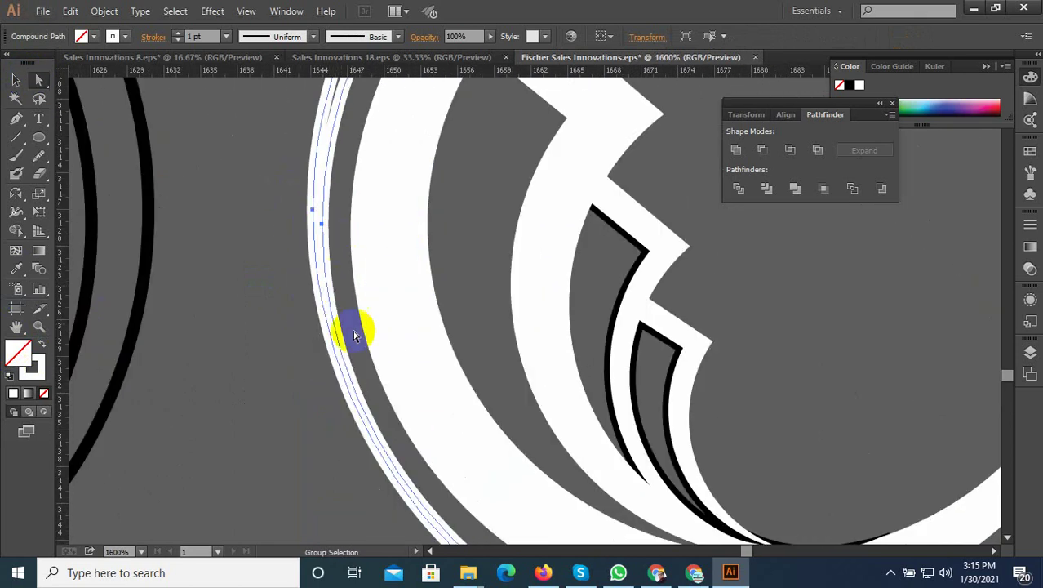
{"action": "scroll", "coordinate": [371, 428], "scroll_direction": "up", "scroll_amount": 1}
{"action": "scroll", "coordinate": [426, 493], "scroll_direction": "down", "scroll_amount": 2}
{"action": "scroll", "coordinate": [431, 484], "scroll_direction": "down", "scroll_amount": 2}
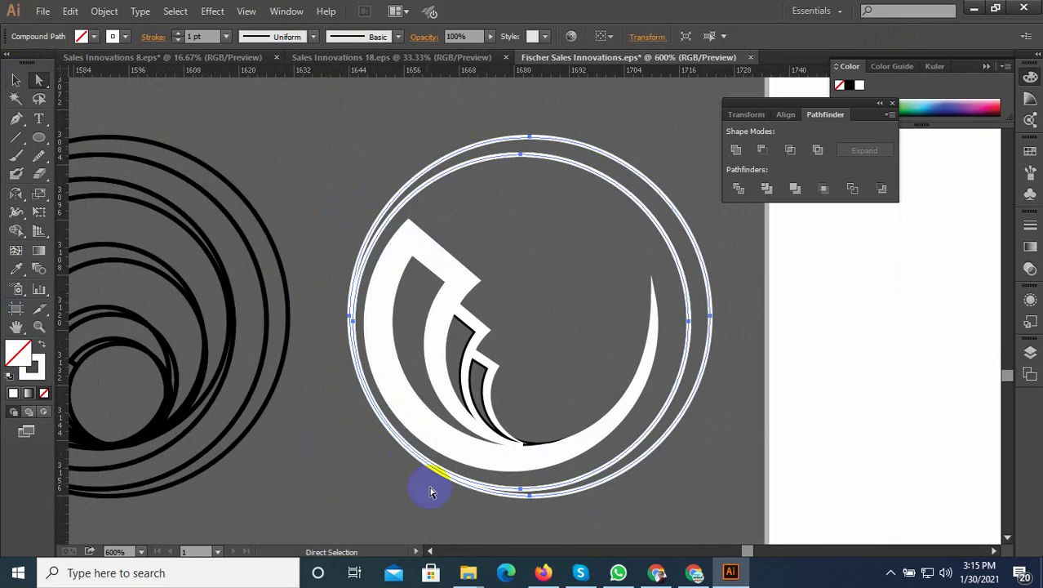
{"action": "scroll", "coordinate": [501, 500], "scroll_direction": "up", "scroll_amount": 3}
{"action": "left_click", "coordinate": [637, 494]}
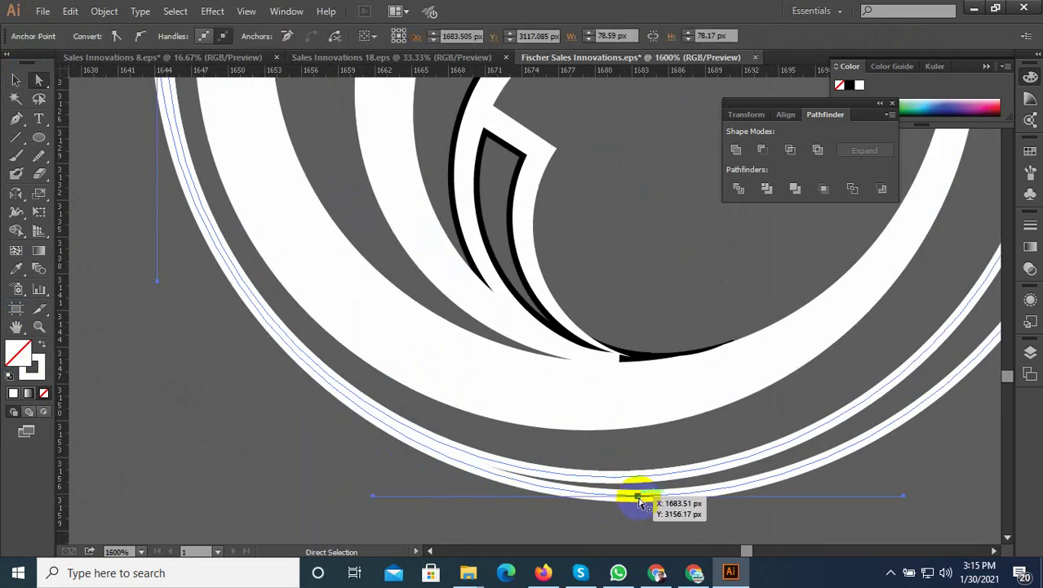
{"action": "mouse_move", "coordinate": [159, 281]}
{"action": "left_mouse_down"}
{"action": "mouse_move", "coordinate": [188, 258]}
{"action": "mouse_move", "coordinate": [194, 271]}
{"action": "left_mouse_up"}
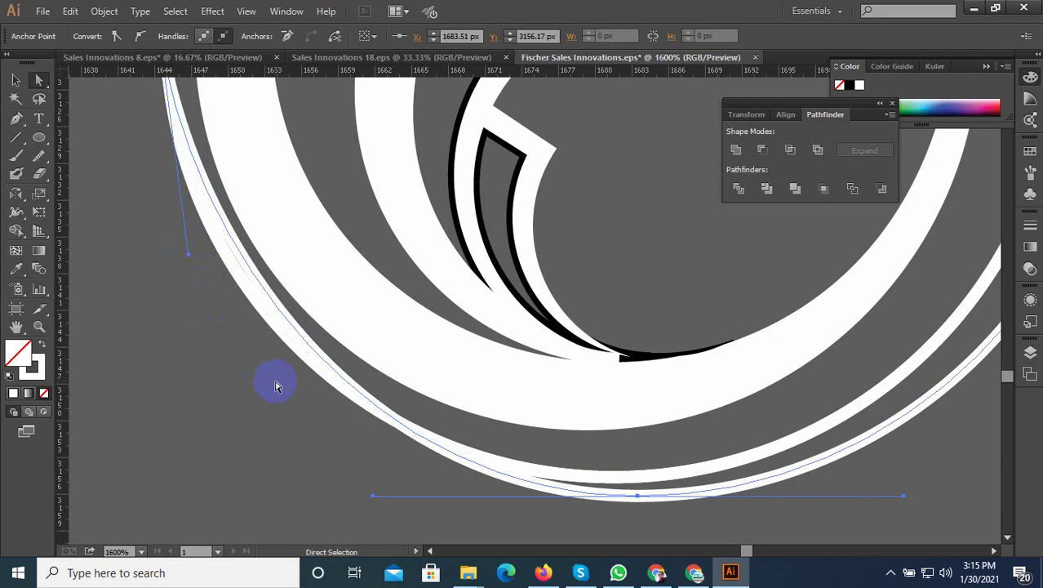
{"action": "scroll", "coordinate": [334, 371], "scroll_direction": "down", "scroll_amount": 3}
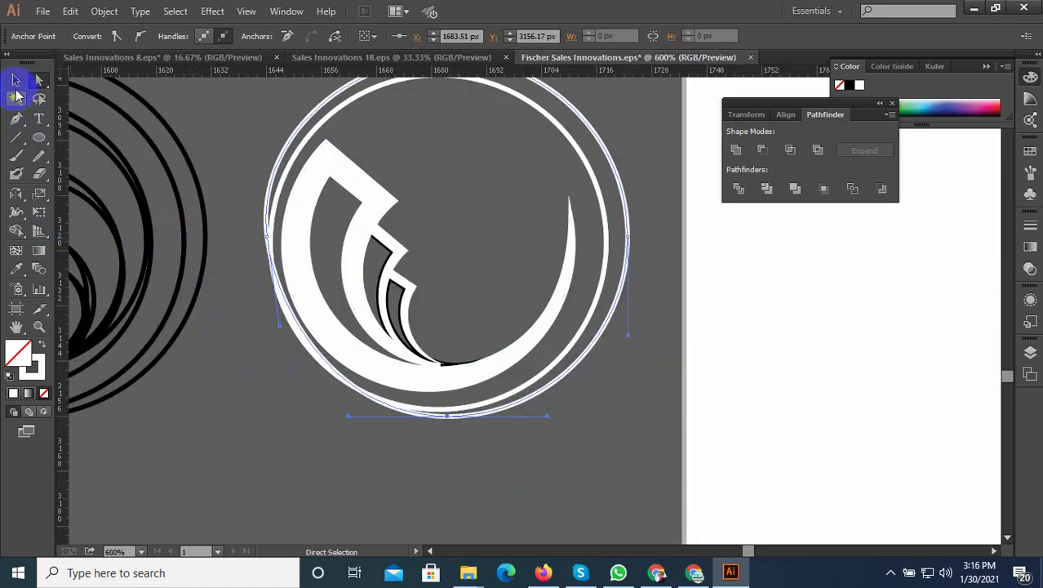
Step: Return to the Selection tool and select the white mark with its rings
{"action": "left_click", "coordinate": [15, 79]}
{"action": "left_click", "coordinate": [419, 442]}
{"action": "left_click", "coordinate": [401, 410]}
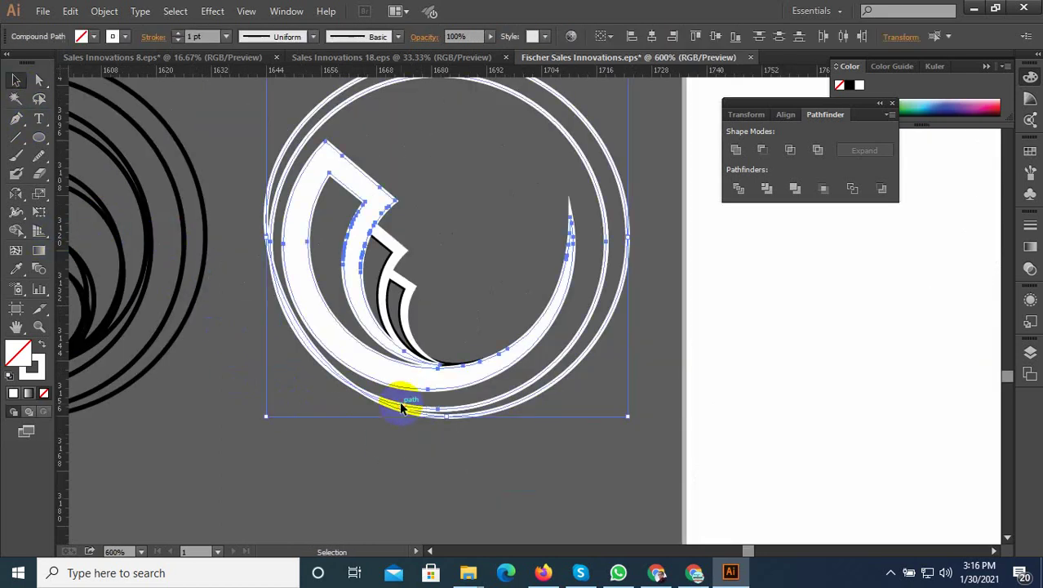
Step: Divide the overlapping white shapes with Pathfinder and ungroup the resulting pieces
{"action": "left_click", "coordinate": [727, 196]}
{"action": "right_click", "coordinate": [288, 291]}
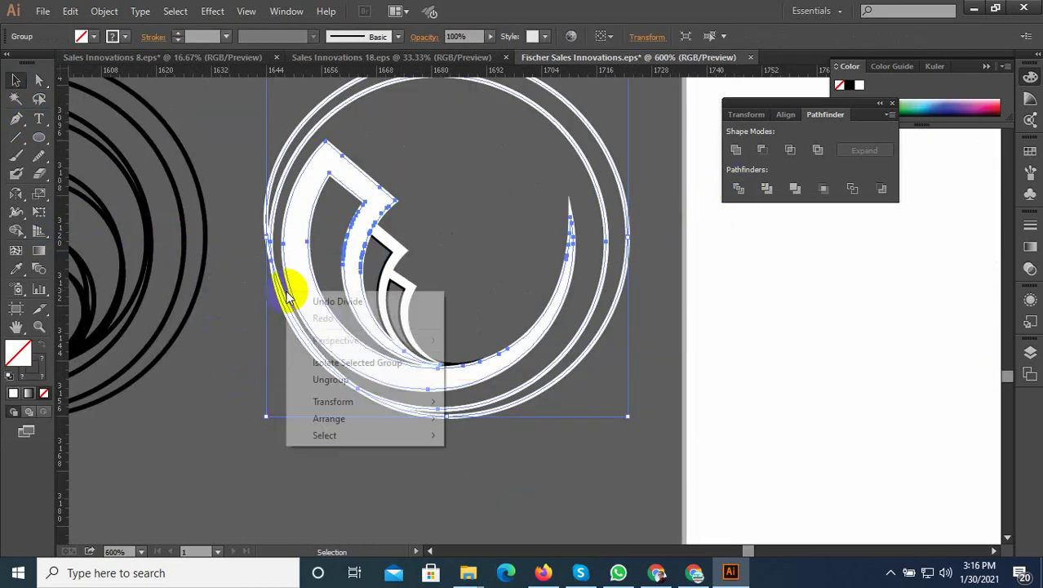
{"action": "left_click", "coordinate": [330, 379]}
{"action": "left_click", "coordinate": [303, 395]}
{"action": "scroll", "coordinate": [303, 359], "scroll_direction": "up", "scroll_amount": 1}
{"action": "left_click", "coordinate": [306, 350]}
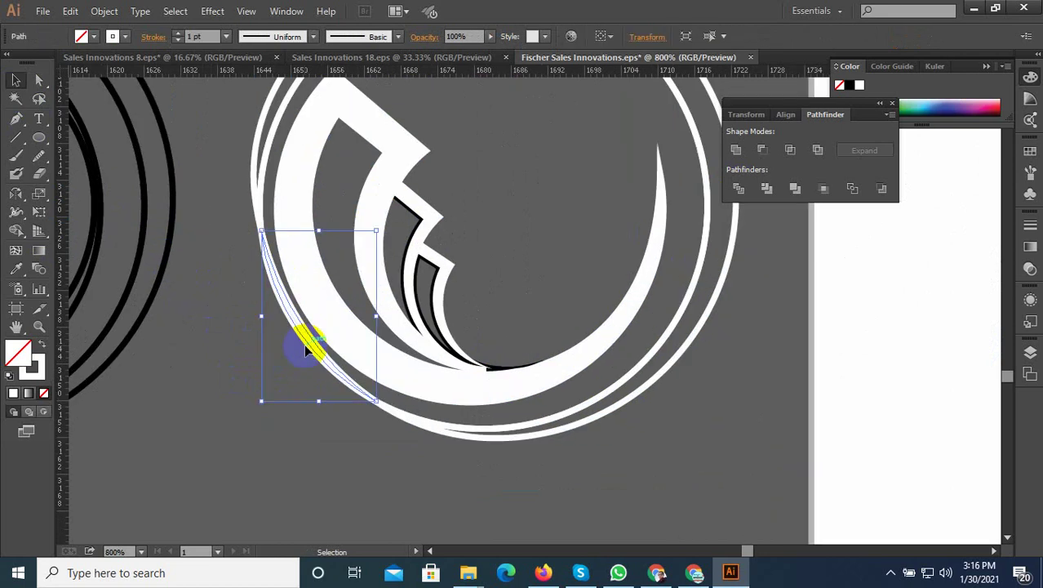
{"action": "left_click", "coordinate": [306, 349]}
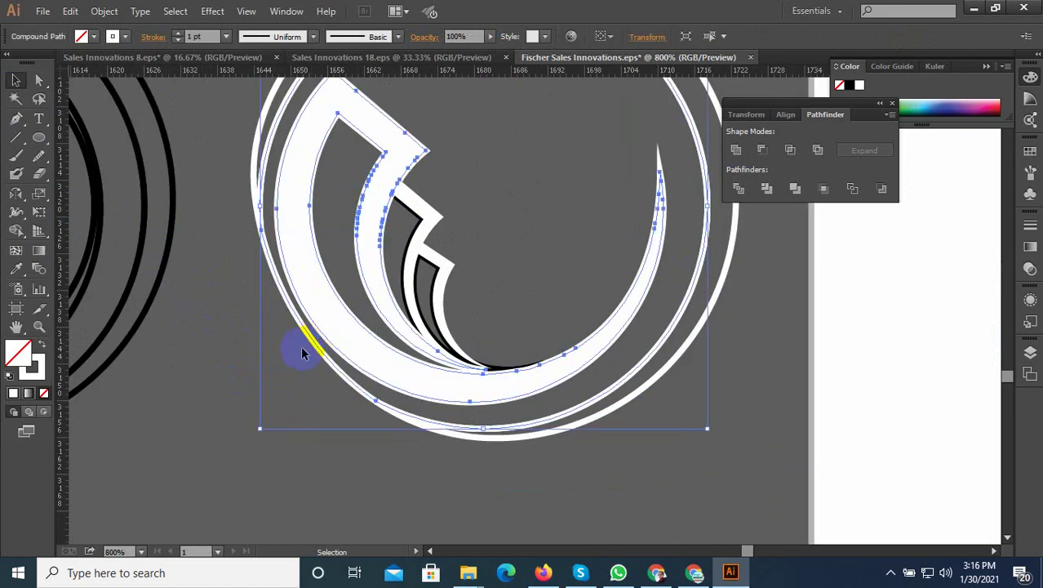
{"action": "left_click", "coordinate": [285, 380]}
Step: Shift the white ring piece left and down, leaving an open gap beside the swoosh
{"action": "left_click_drag", "start_coordinate": [345, 373], "coordinate": [288, 421]}
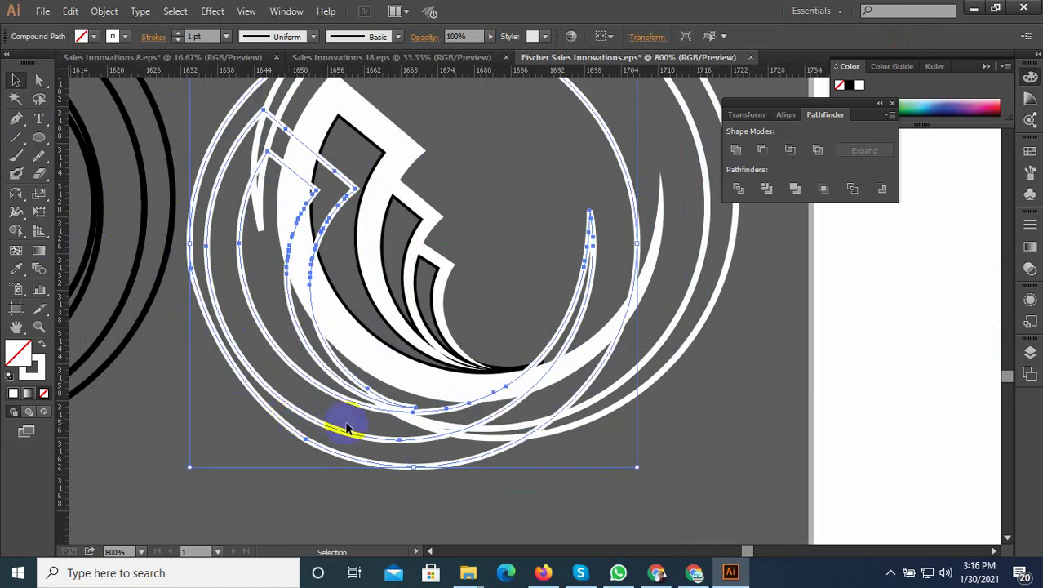
{"action": "scroll", "coordinate": [346, 429], "scroll_direction": "down", "scroll_amount": 1}
{"action": "left_click", "coordinate": [349, 432]}
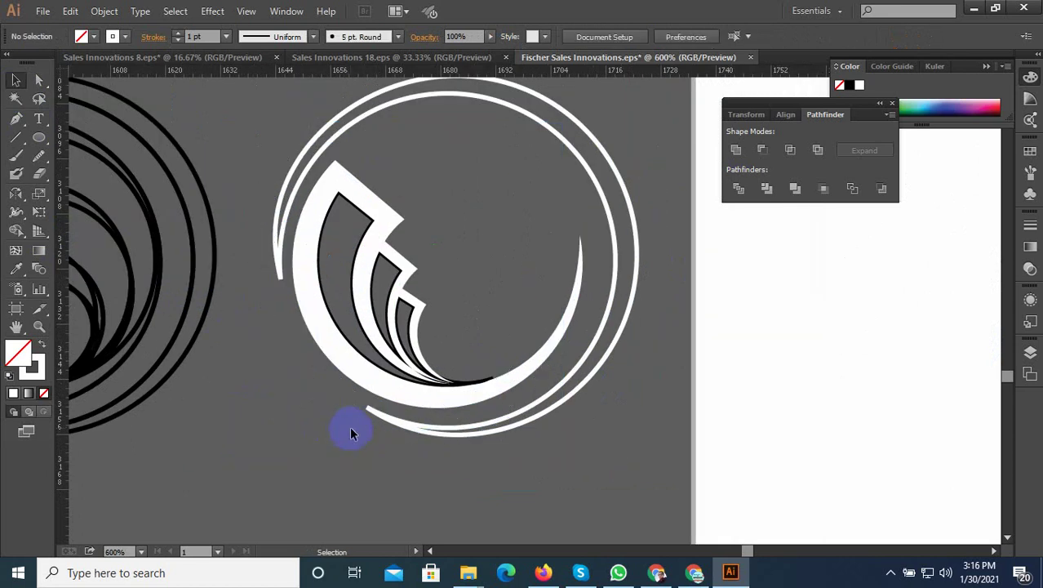
{"action": "scroll", "coordinate": [384, 423], "scroll_direction": "down", "scroll_amount": 2}
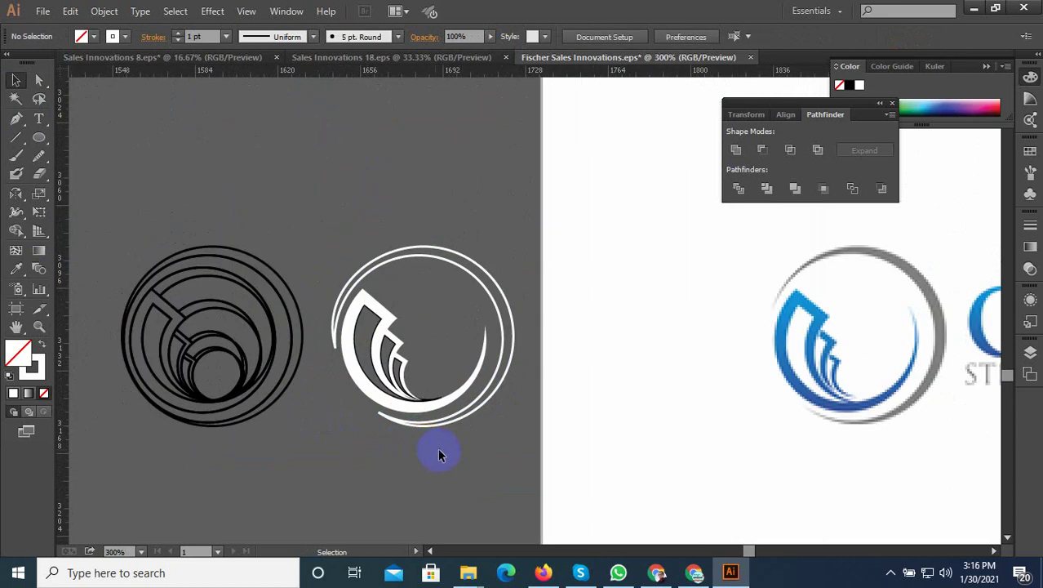
Step: Move the finished white mark higher on the artboard
{"action": "left_click", "coordinate": [400, 363]}
{"action": "scroll", "coordinate": [445, 388], "scroll_direction": "down", "scroll_amount": 2}
{"action": "left_click_drag", "start_coordinate": [412, 369], "coordinate": [400, 237]}
{"action": "scroll", "coordinate": [412, 232], "scroll_direction": "up", "scroll_amount": 1}
Step: Place a copy of the mark below the original, recoloured with the reference logo's blue
{"action": "mouse_move", "coordinate": [488, 314]}
{"action": "left_mouse_down"}
{"action": "mouse_move", "coordinate": [364, 146]}
{"action": "mouse_move", "coordinate": [419, 222]}
{"action": "mouse_move", "coordinate": [415, 432]}
{"action": "left_mouse_up"}
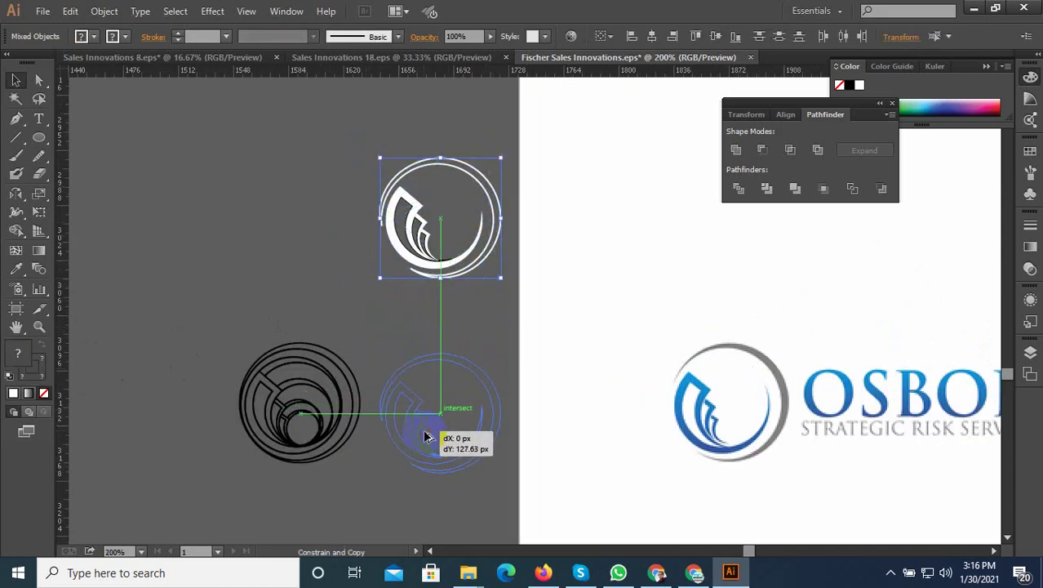
{"action": "scroll", "coordinate": [368, 333], "scroll_direction": "down", "scroll_amount": 3}
{"action": "left_click", "coordinate": [16, 269]}
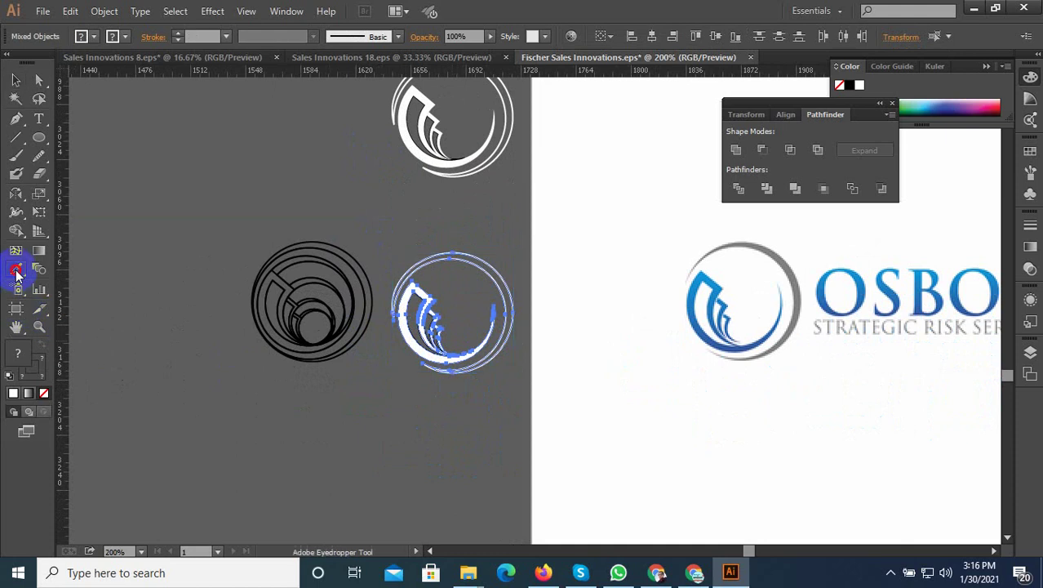
{"action": "left_click", "coordinate": [717, 304]}
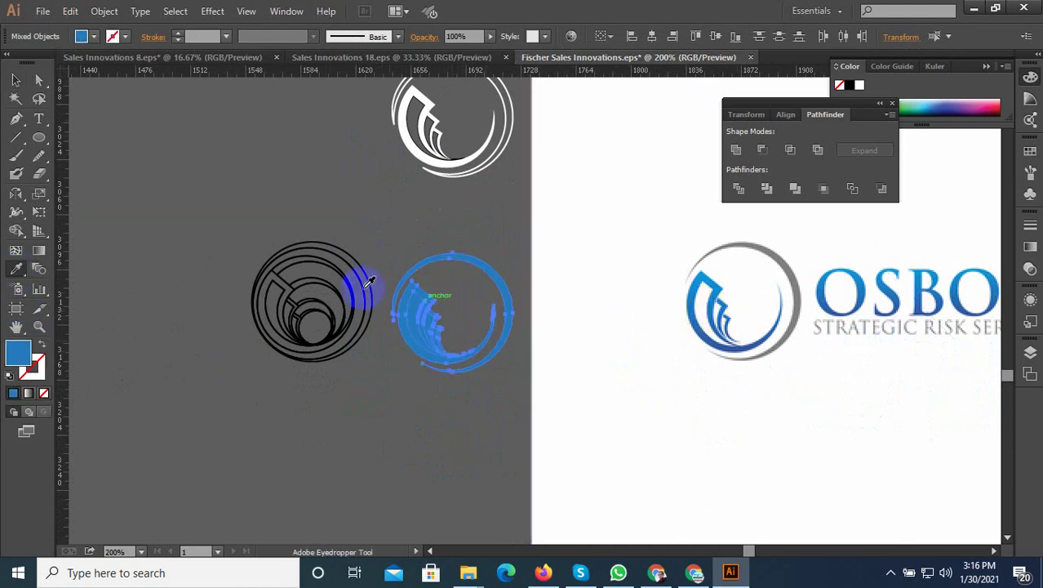
{"action": "left_click", "coordinate": [16, 79]}
{"action": "left_click", "coordinate": [274, 204]}
{"action": "scroll", "coordinate": [423, 312], "scroll_direction": "up", "scroll_amount": 3}
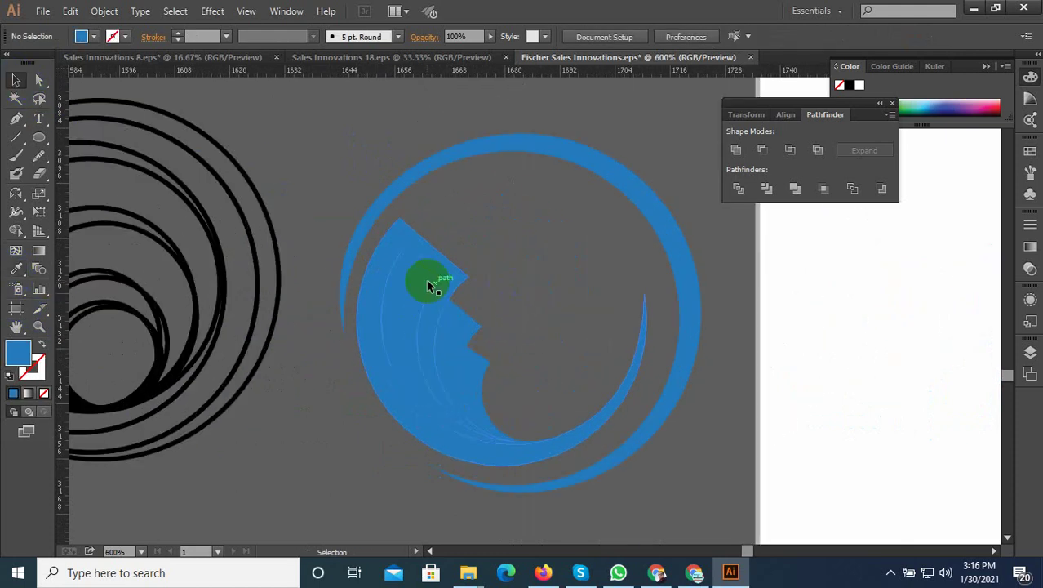
{"action": "scroll", "coordinate": [396, 288], "scroll_direction": "down", "scroll_amount": 2}
Step: Drag the inner blue swoosh piece down into a slim curve
{"action": "left_click", "coordinate": [402, 297]}
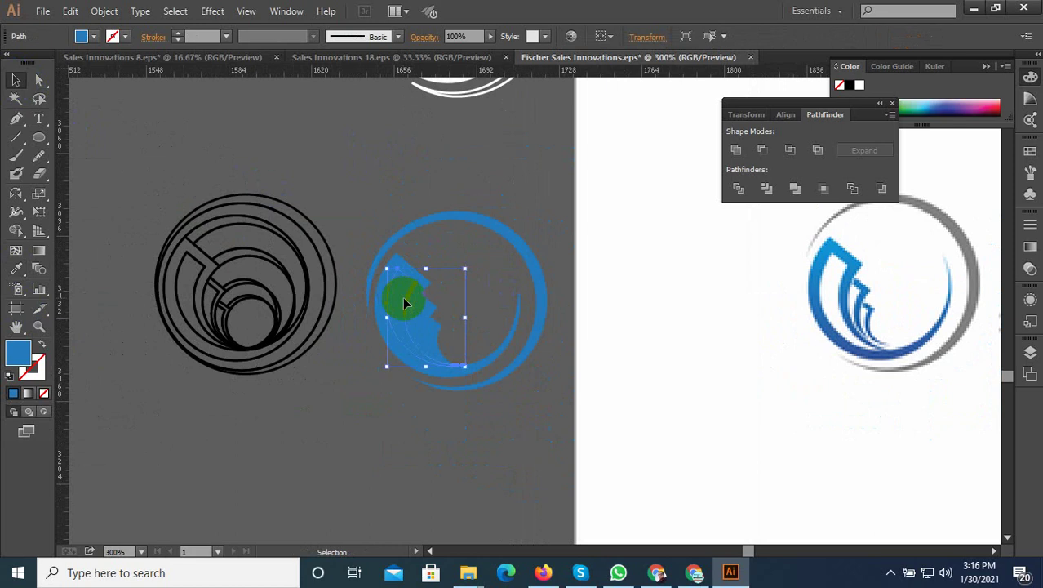
{"action": "left_click_drag", "start_coordinate": [405, 304], "coordinate": [437, 343]}
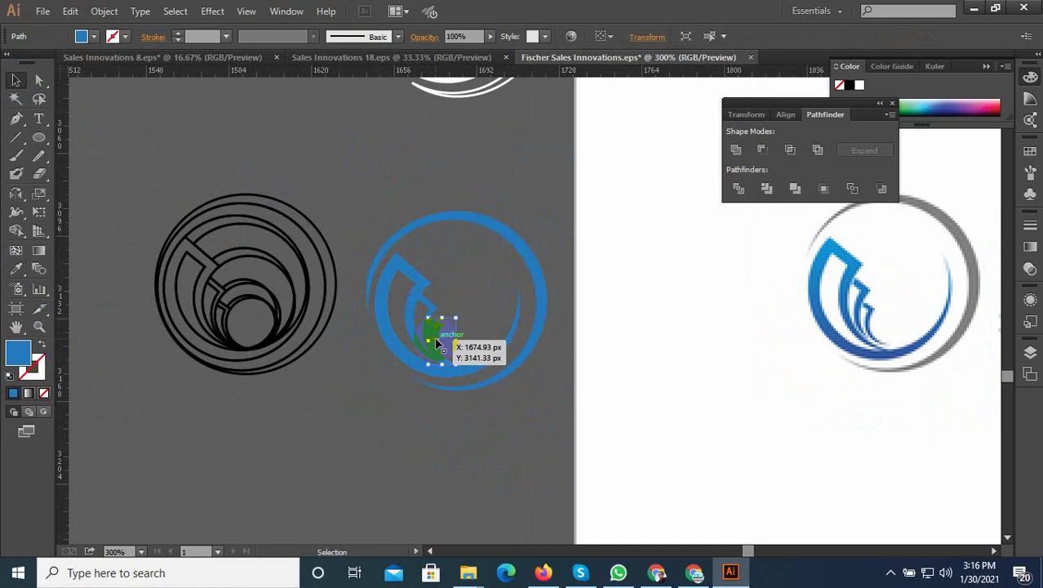
{"action": "key", "text": "ctrl+plus"}
{"action": "key", "text": "ctrl+plus"}
{"action": "key", "text": "ctrl+plus"}
{"action": "left_click", "coordinate": [421, 319]}
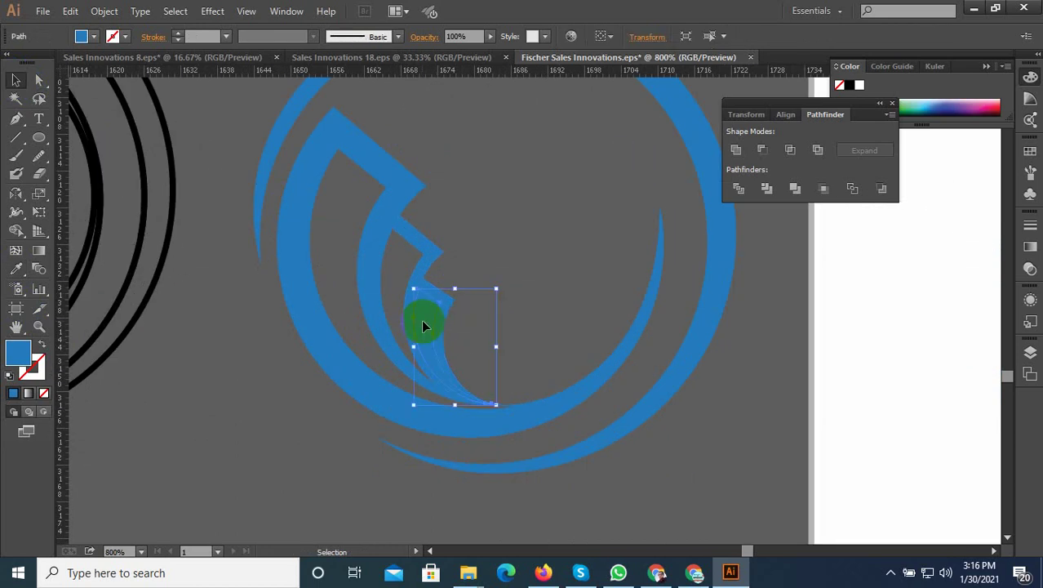
Step: Zoom in and inspect the thin swoosh tip at the bottom of the ring
{"action": "scroll", "coordinate": [386, 350], "scroll_direction": "down", "scroll_amount": 1}
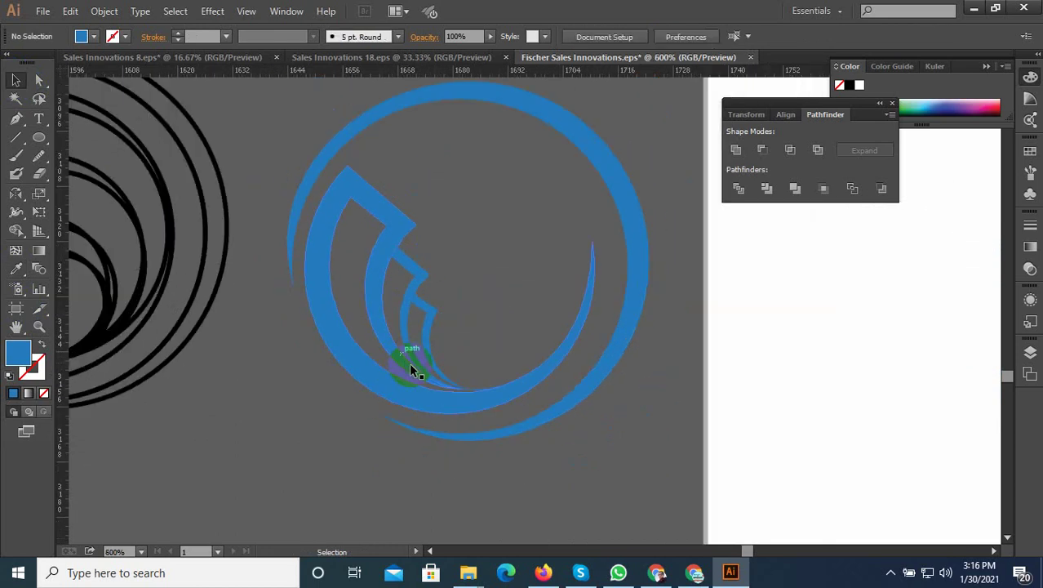
{"action": "scroll", "coordinate": [412, 369], "scroll_direction": "up", "scroll_amount": 2}
{"action": "scroll", "coordinate": [530, 401], "scroll_direction": "up", "scroll_amount": 2}
{"action": "scroll", "coordinate": [598, 422], "scroll_direction": "up", "scroll_amount": 1}
{"action": "left_click", "coordinate": [584, 436]}
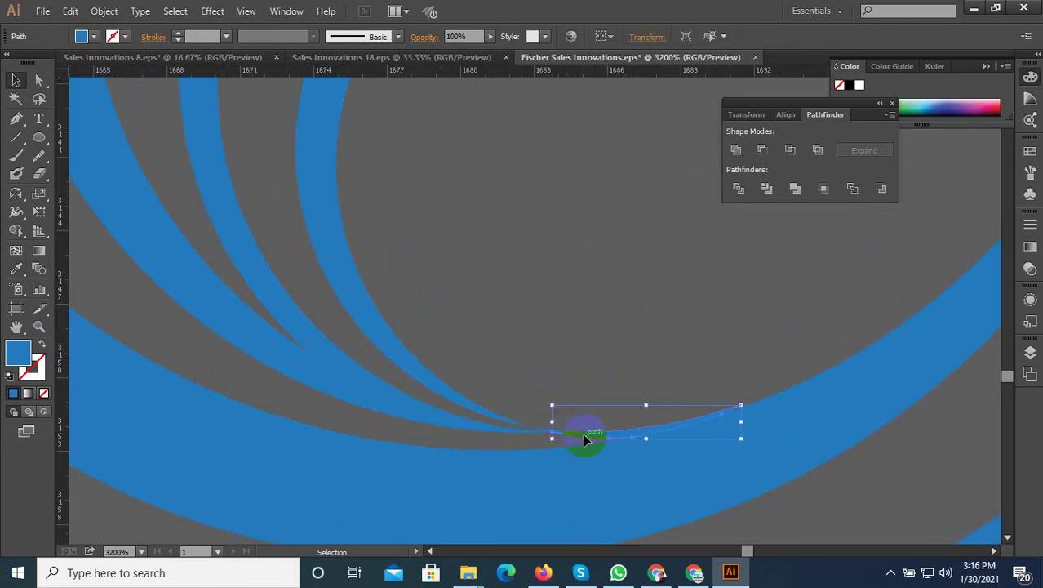
{"action": "left_click", "coordinate": [575, 409]}
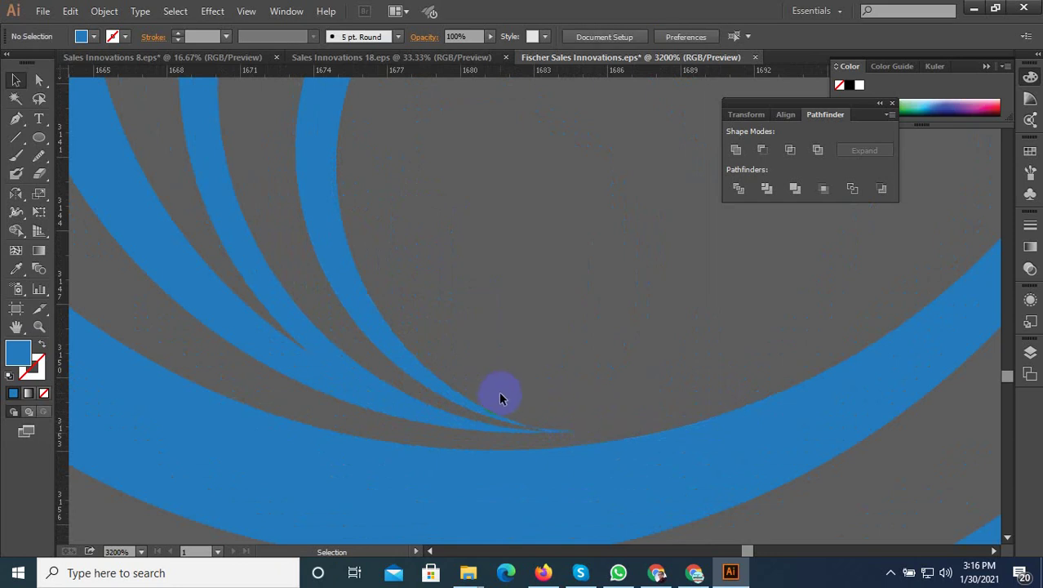
{"action": "scroll", "coordinate": [500, 390], "scroll_direction": "down", "scroll_amount": 4}
{"action": "scroll", "coordinate": [437, 387], "scroll_direction": "down", "scroll_amount": 2}
{"action": "scroll", "coordinate": [389, 403], "scroll_direction": "down", "scroll_amount": 1}
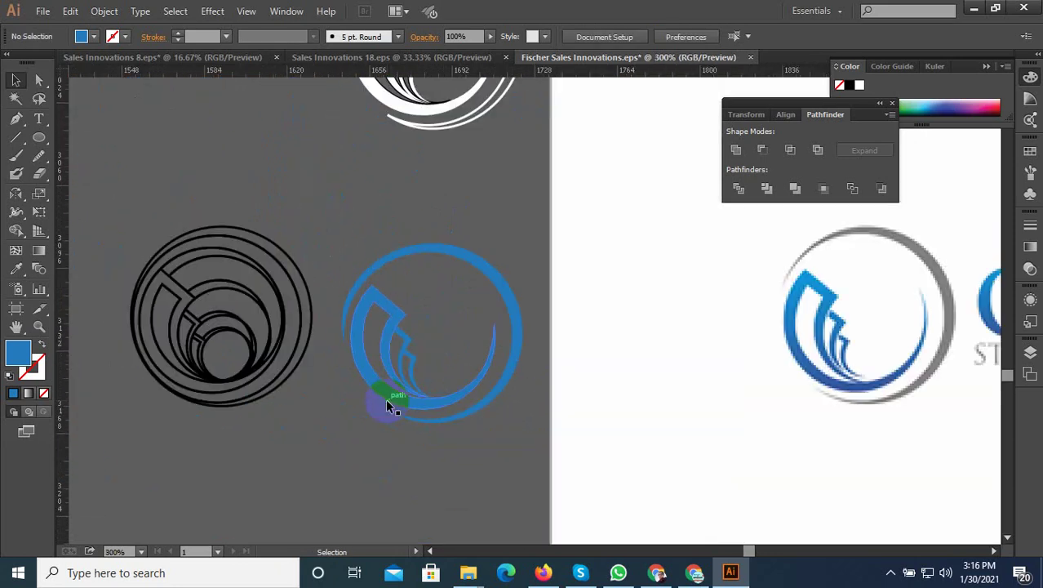
{"action": "scroll", "coordinate": [475, 405], "scroll_direction": "up", "scroll_amount": 2}
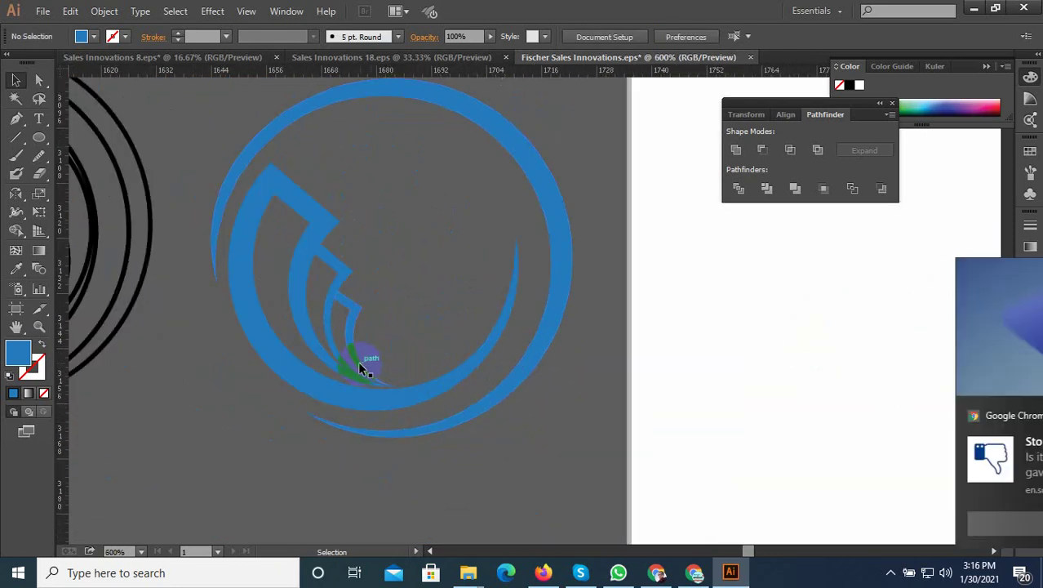
Step: Dismiss the browser notification and select the thin inner swoosh path
{"action": "left_click", "coordinate": [1010, 415]}
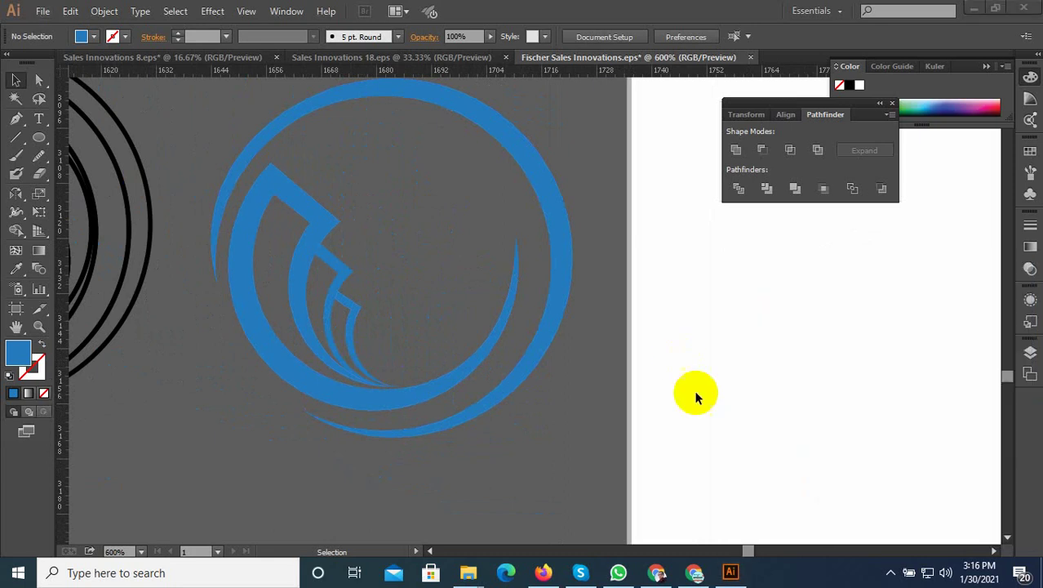
{"action": "scroll", "coordinate": [372, 350], "scroll_direction": "up", "scroll_amount": 1}
{"action": "scroll", "coordinate": [343, 314], "scroll_direction": "up", "scroll_amount": 1}
{"action": "left_click", "coordinate": [304, 307]}
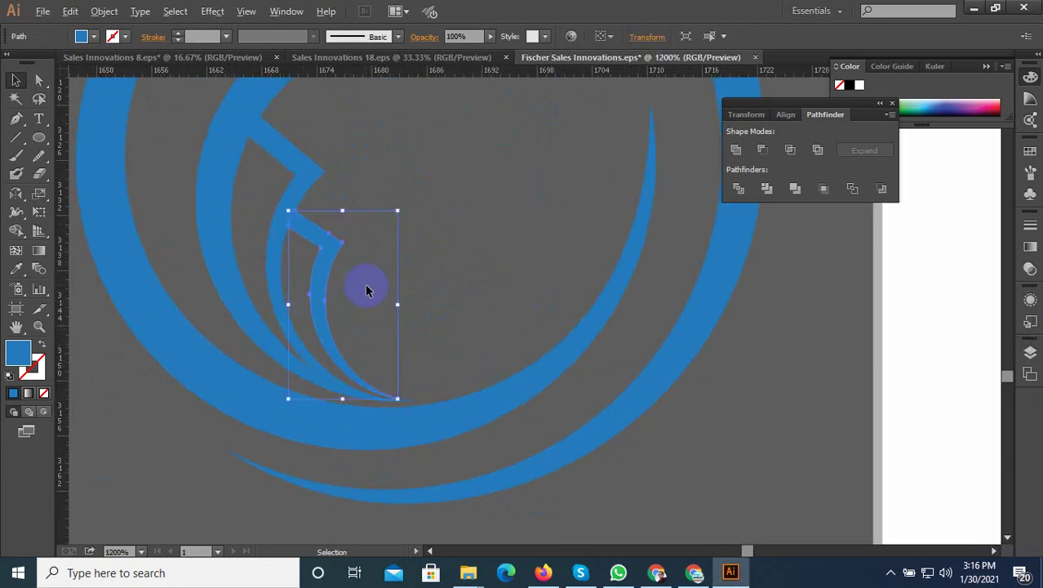
{"action": "scroll", "coordinate": [366, 289], "scroll_direction": "down", "scroll_amount": 1}
{"action": "scroll", "coordinate": [281, 300], "scroll_direction": "up", "scroll_amount": 1}
{"action": "scroll", "coordinate": [349, 319], "scroll_direction": "up", "scroll_amount": 1}
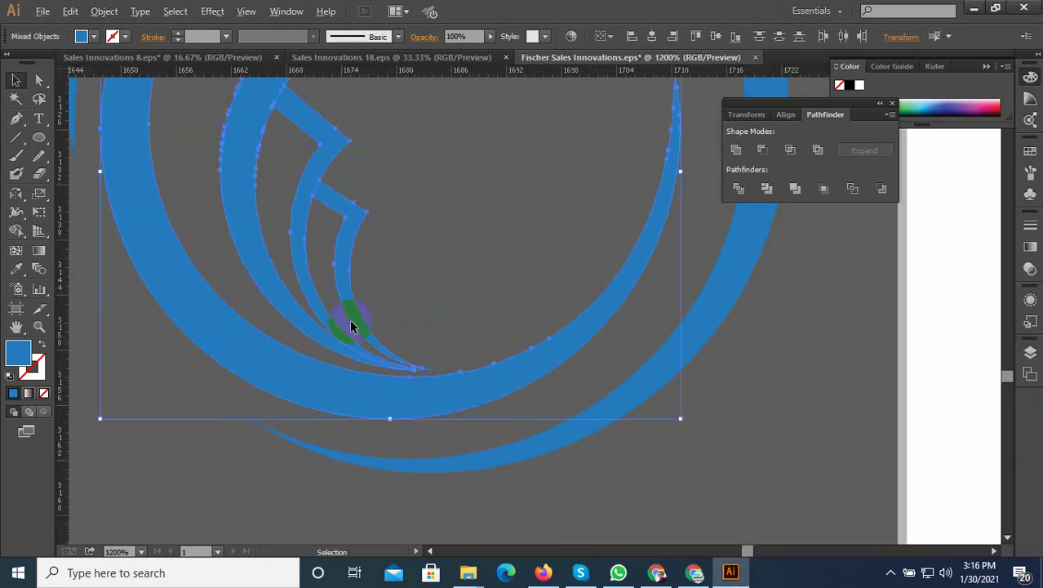
{"action": "left_click", "coordinate": [385, 353]}
{"action": "scroll", "coordinate": [396, 362], "scroll_direction": "up", "scroll_amount": 1}
{"action": "left_click", "coordinate": [405, 369]}
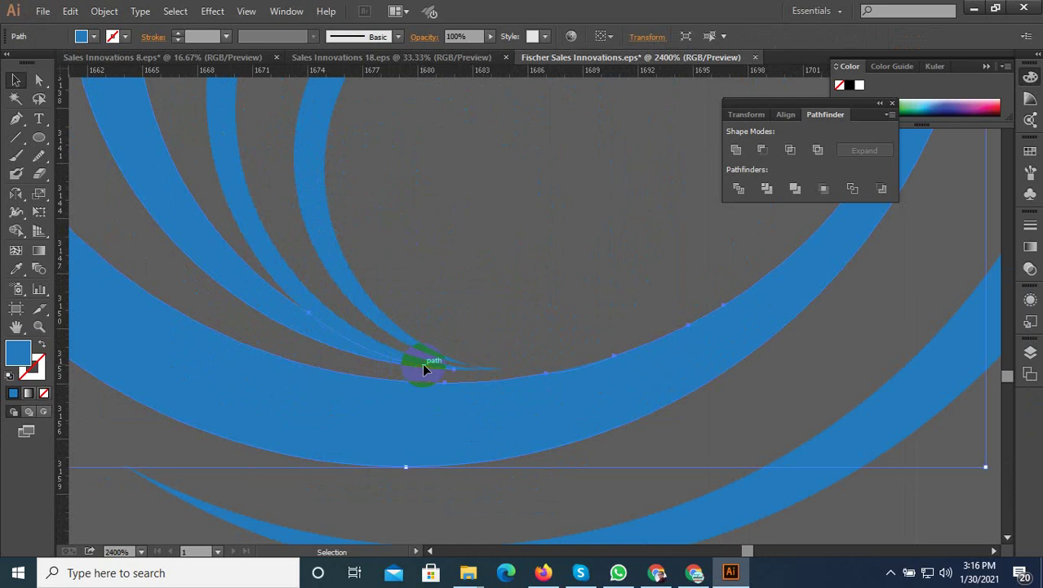
{"action": "left_click", "coordinate": [428, 356]}
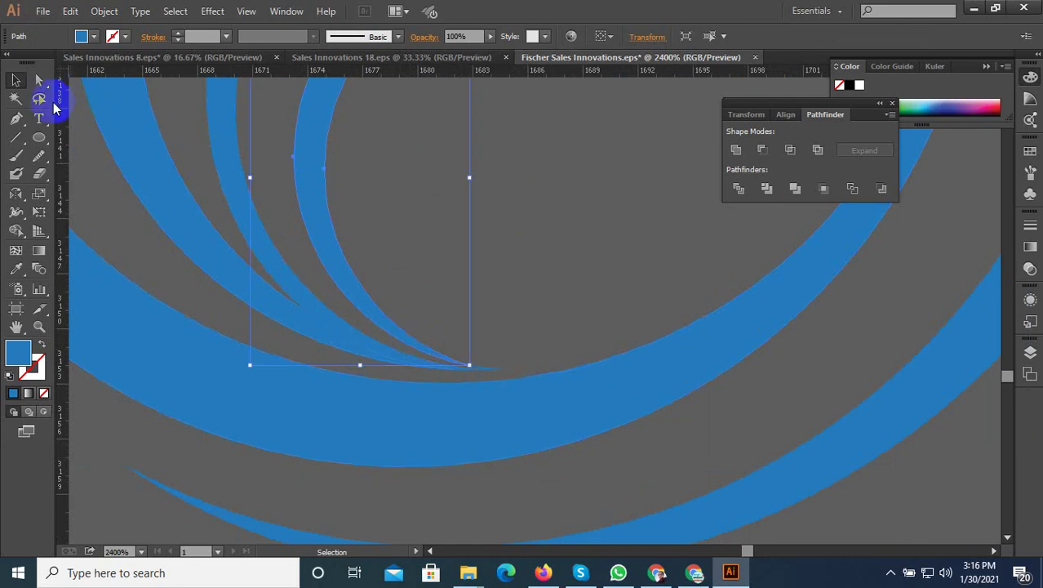
Step: With Direct Selection, move the thin swooshes' tip points down onto the lower arc
{"action": "key", "text": "a"}
{"action": "left_click", "coordinate": [287, 292]}
{"action": "left_click", "coordinate": [457, 364]}
{"action": "left_click_drag", "start_coordinate": [466, 368], "coordinate": [506, 368]}
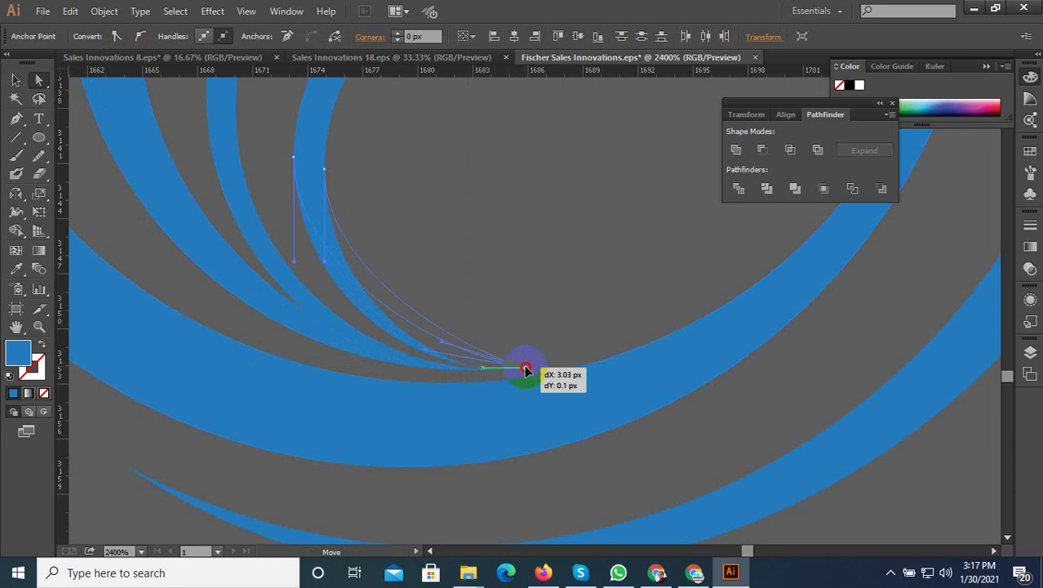
{"action": "mouse_move", "coordinate": [505, 367]}
{"action": "left_mouse_down"}
{"action": "mouse_move", "coordinate": [507, 385]}
{"action": "mouse_move", "coordinate": [498, 374]}
{"action": "mouse_move", "coordinate": [457, 376]}
{"action": "left_mouse_up"}
{"action": "left_click", "coordinate": [412, 365]}
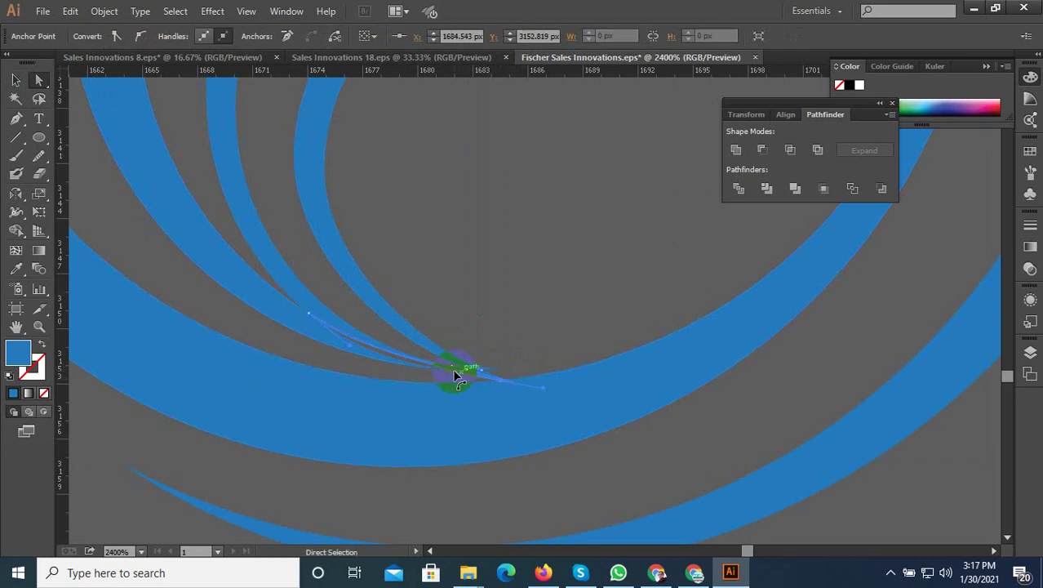
{"action": "left_click_drag", "start_coordinate": [310, 322], "coordinate": [321, 335]}
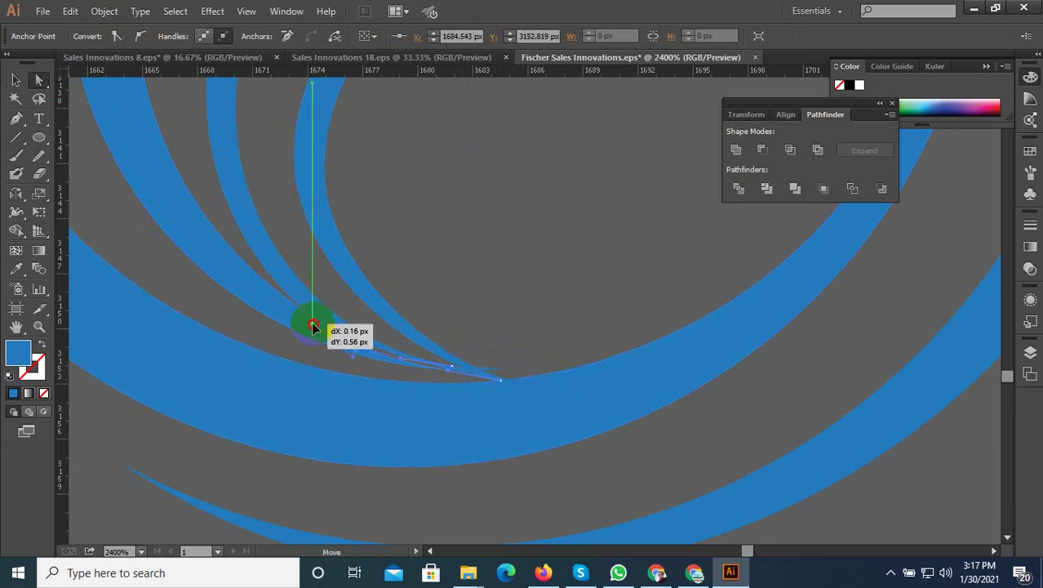
Step: Check the inner curves' tip points, then deselect to review the finished swooshes
{"action": "left_click", "coordinate": [475, 353], "text": "ctrl"}
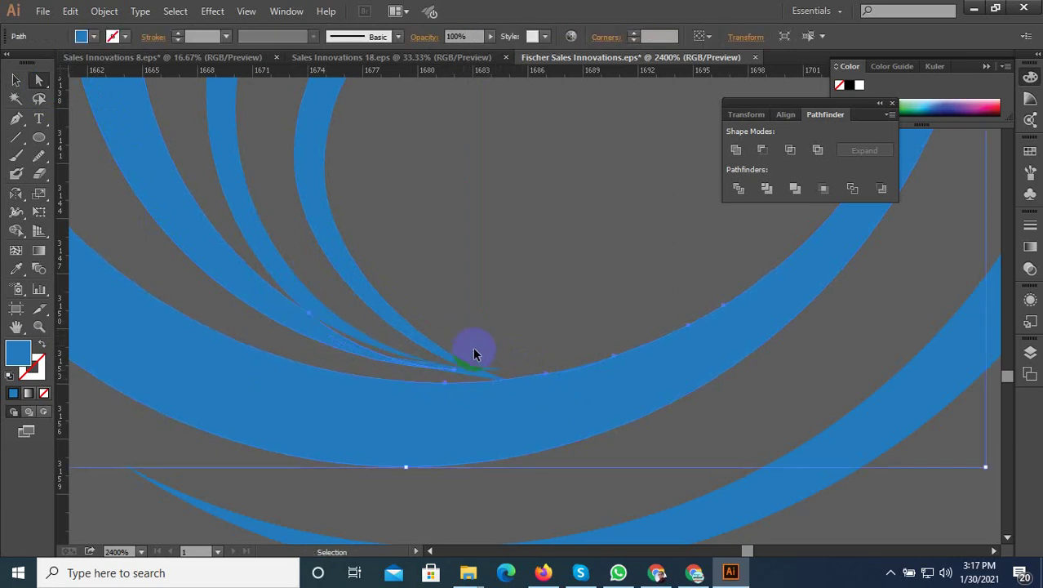
{"action": "left_click", "coordinate": [523, 351]}
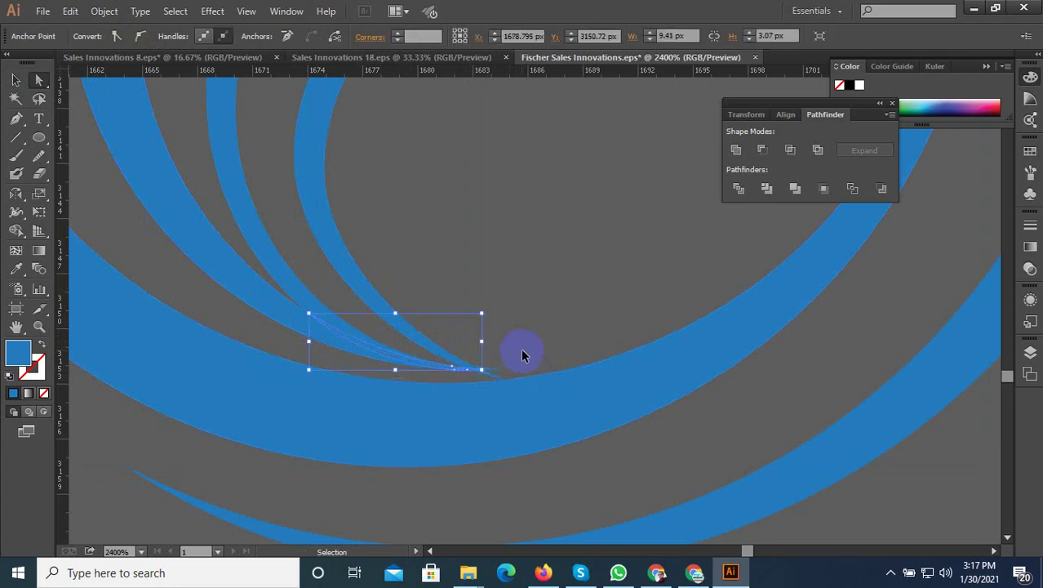
{"action": "left_click", "coordinate": [522, 351]}
{"action": "left_click", "coordinate": [519, 318]}
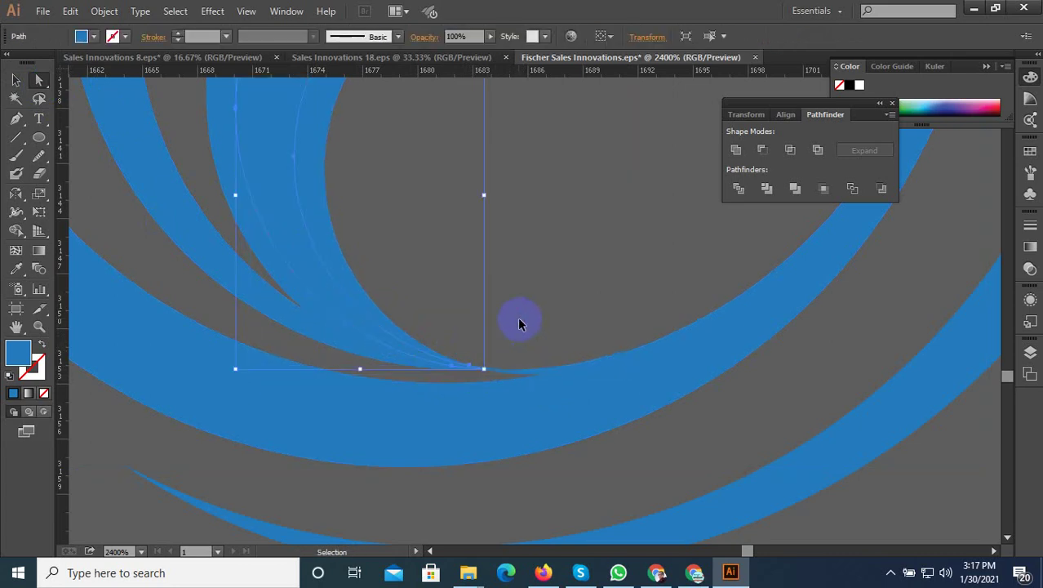
{"action": "scroll", "coordinate": [482, 350], "scroll_direction": "down", "scroll_amount": 2}
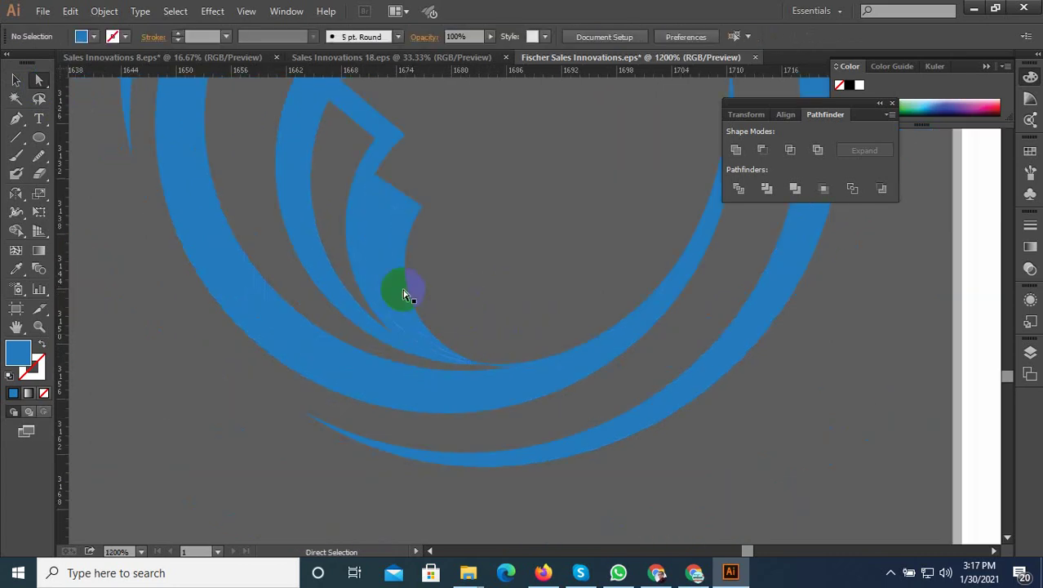
{"action": "left_click", "coordinate": [369, 251]}
{"action": "left_click", "coordinate": [16, 79]}
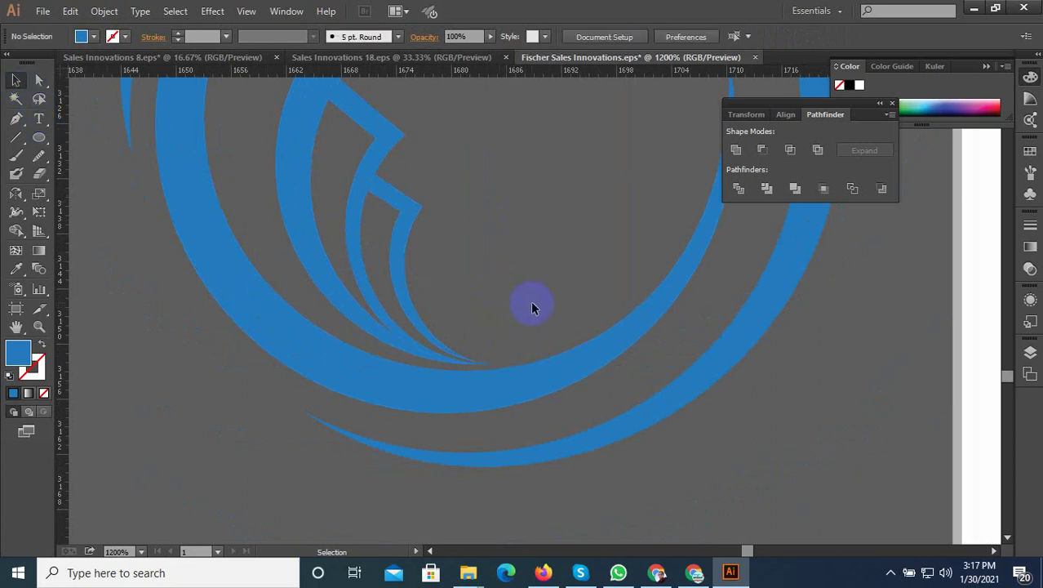
Step: Recolour the blue logo's outer ring grey, sampled from the reference ring
{"action": "scroll", "coordinate": [522, 417], "scroll_direction": "down", "scroll_amount": 2}
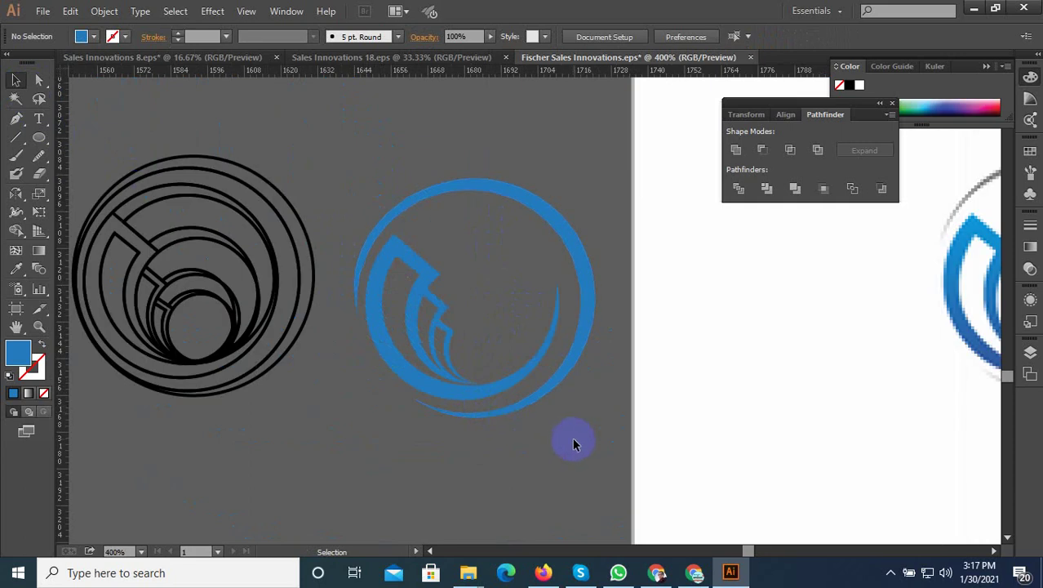
{"action": "scroll", "coordinate": [552, 454], "scroll_direction": "down", "scroll_amount": 2}
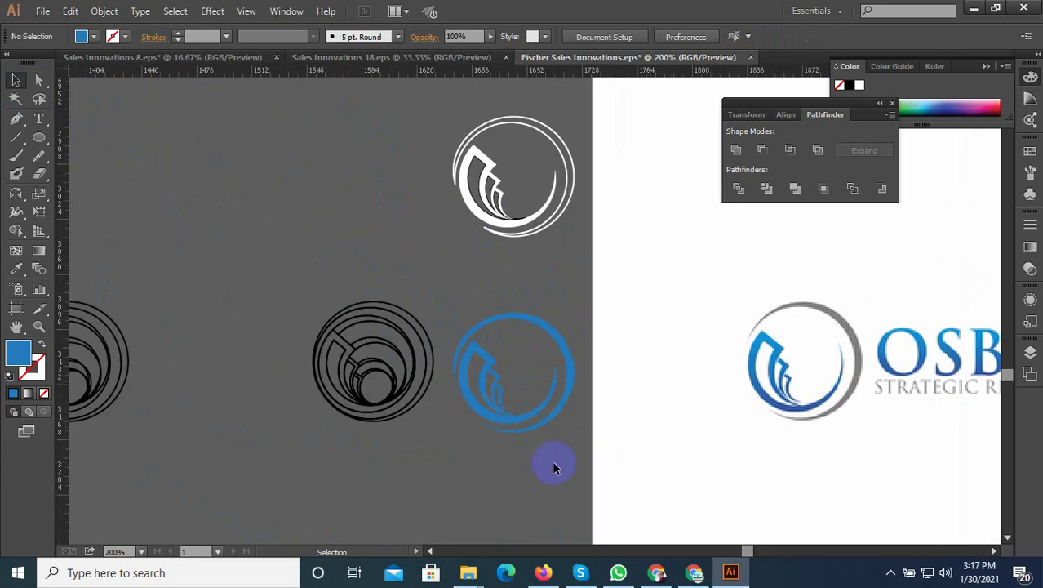
{"action": "left_click", "coordinate": [532, 343]}
{"action": "left_click", "coordinate": [16, 269]}
{"action": "left_click", "coordinate": [857, 349]}
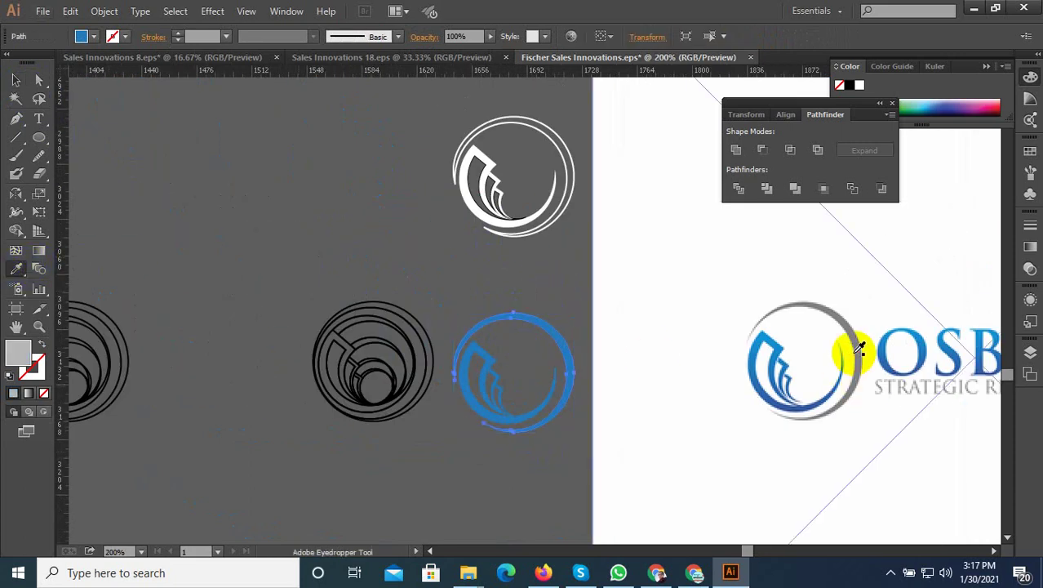
{"action": "scroll", "coordinate": [547, 412], "scroll_direction": "up", "scroll_amount": 2}
{"action": "left_click", "coordinate": [16, 79]}
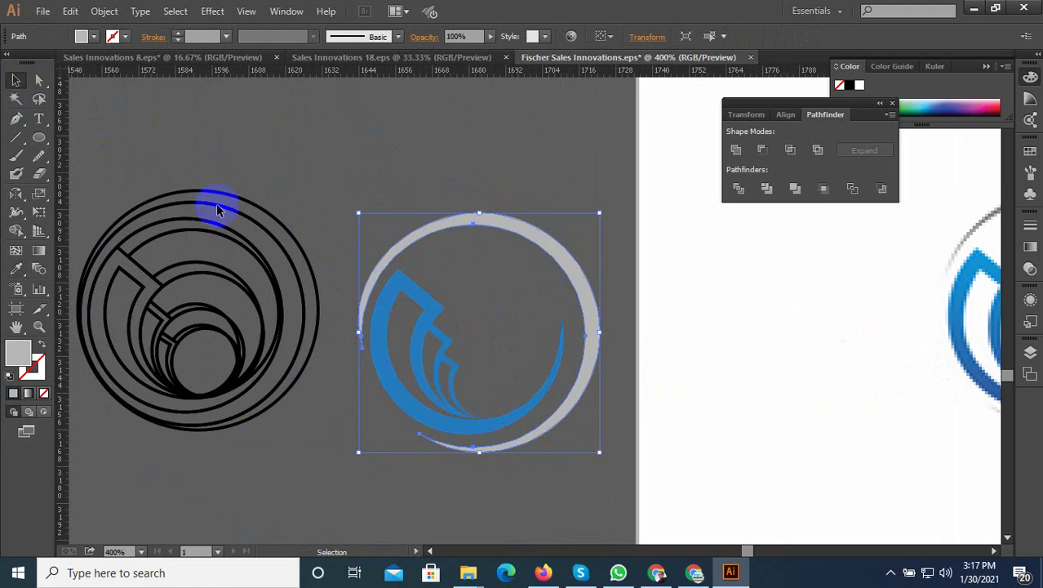
{"action": "left_click", "coordinate": [215, 206]}
Step: Marquee-select all the swoosh pieces and sample the reference logo's blue onto them
{"action": "scroll", "coordinate": [484, 376], "scroll_direction": "down", "scroll_amount": 2}
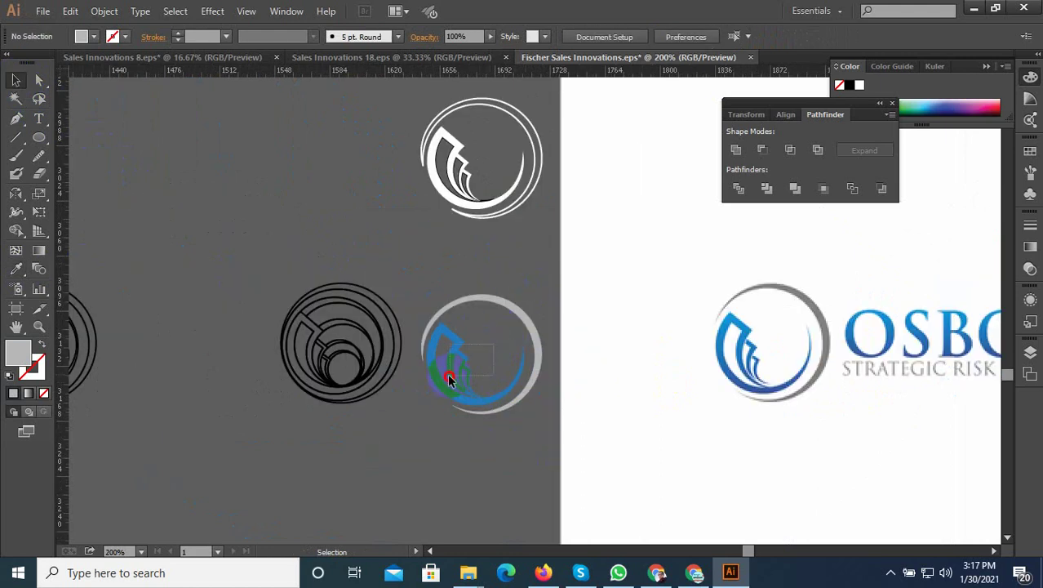
{"action": "left_click_drag", "start_coordinate": [448, 380], "coordinate": [454, 398]}
{"action": "left_click", "coordinate": [16, 269]}
{"action": "left_click", "coordinate": [751, 375]}
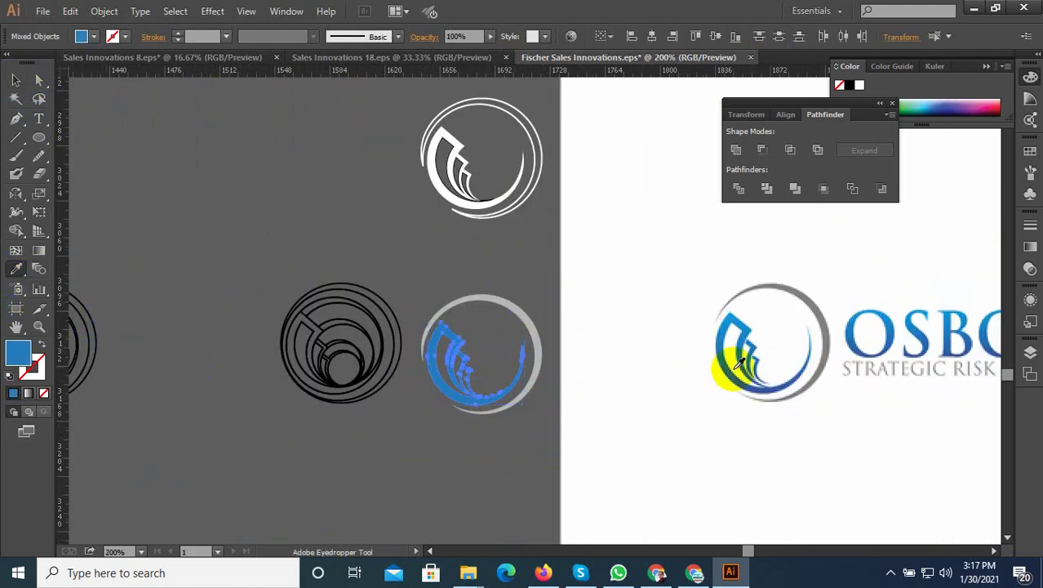
{"action": "scroll", "coordinate": [525, 395], "scroll_direction": "up", "scroll_amount": 2}
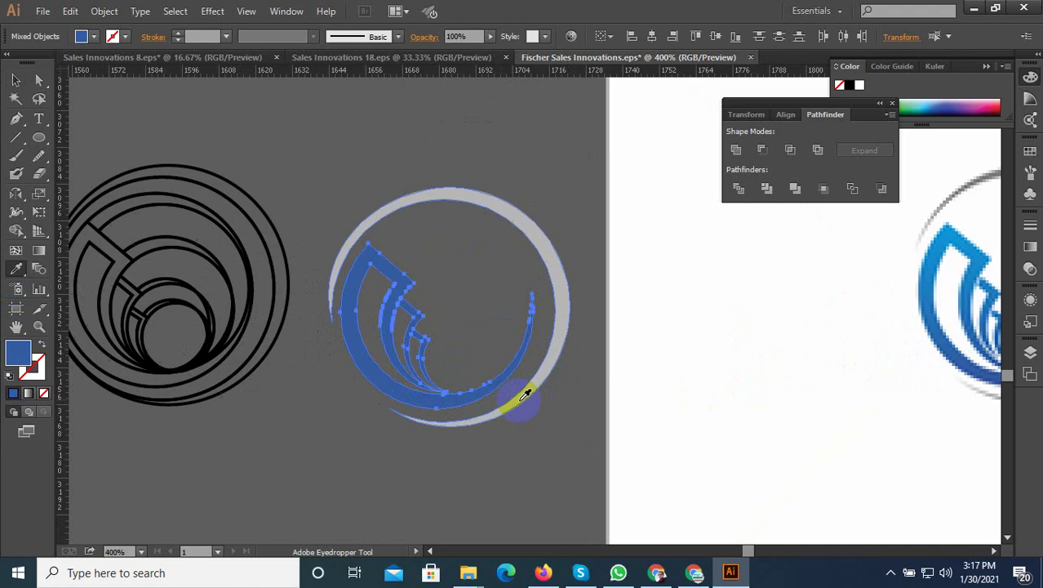
{"action": "left_click", "coordinate": [39, 251]}
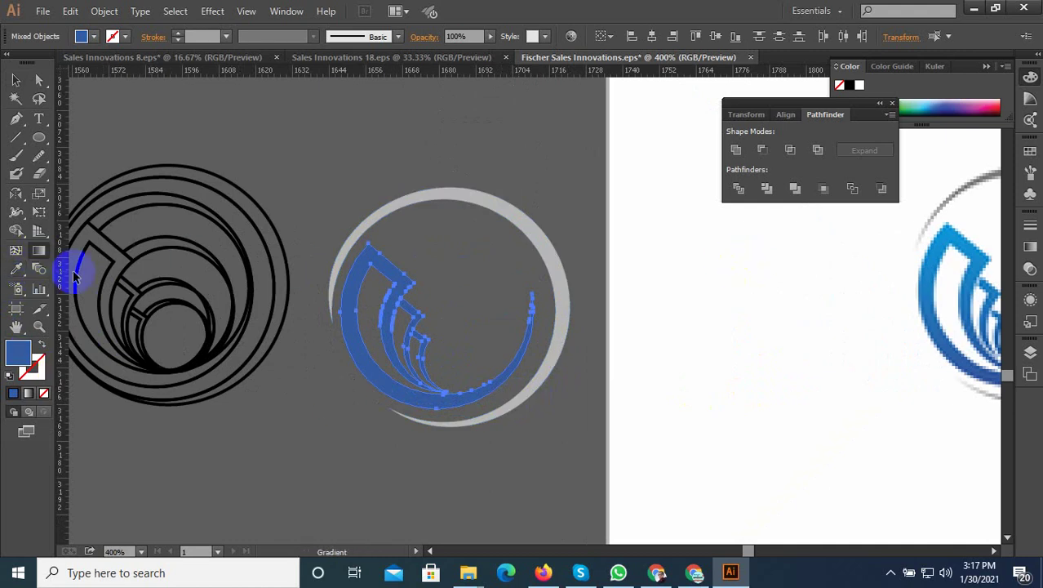
Step: Give the swooshes a linear gradient with the middle stop at 55.67% and a blue left stop
{"action": "double_click", "coordinate": [38, 252]}
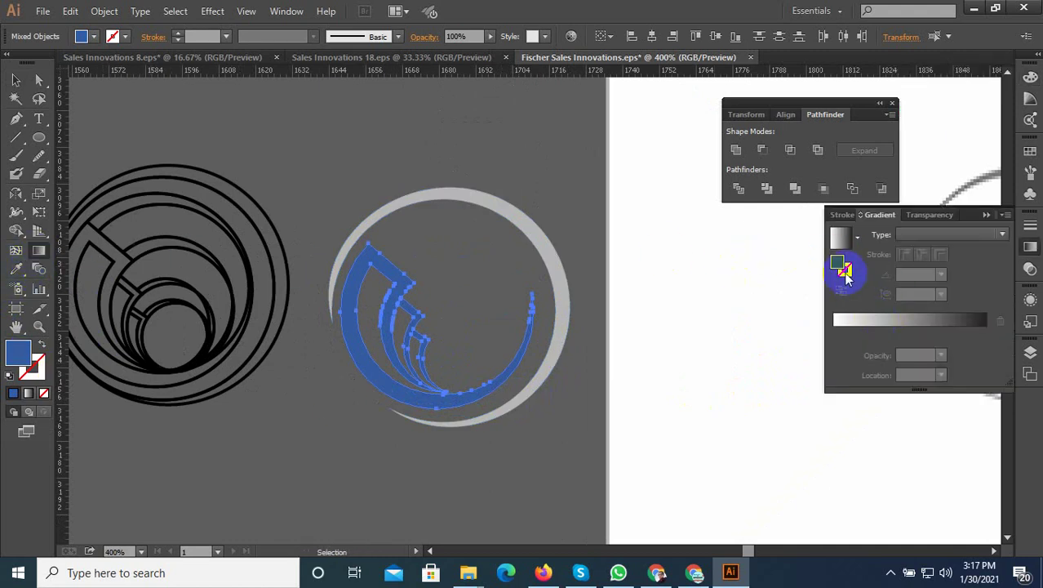
{"action": "left_click", "coordinate": [843, 267]}
{"action": "double_click", "coordinate": [843, 267]}
{"action": "left_click", "coordinate": [687, 210]}
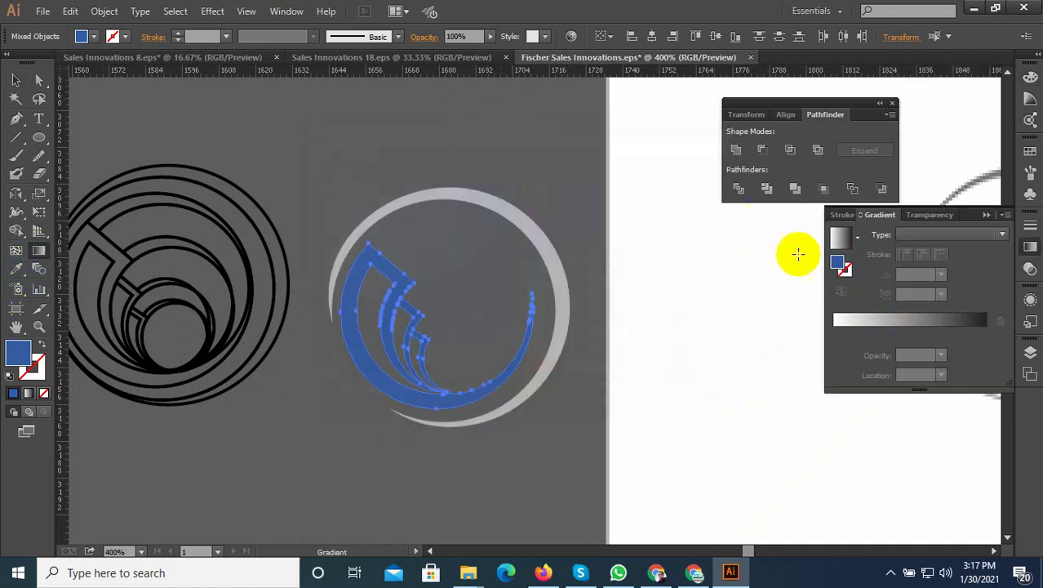
{"action": "left_click_drag", "start_coordinate": [886, 316], "coordinate": [895, 321]}
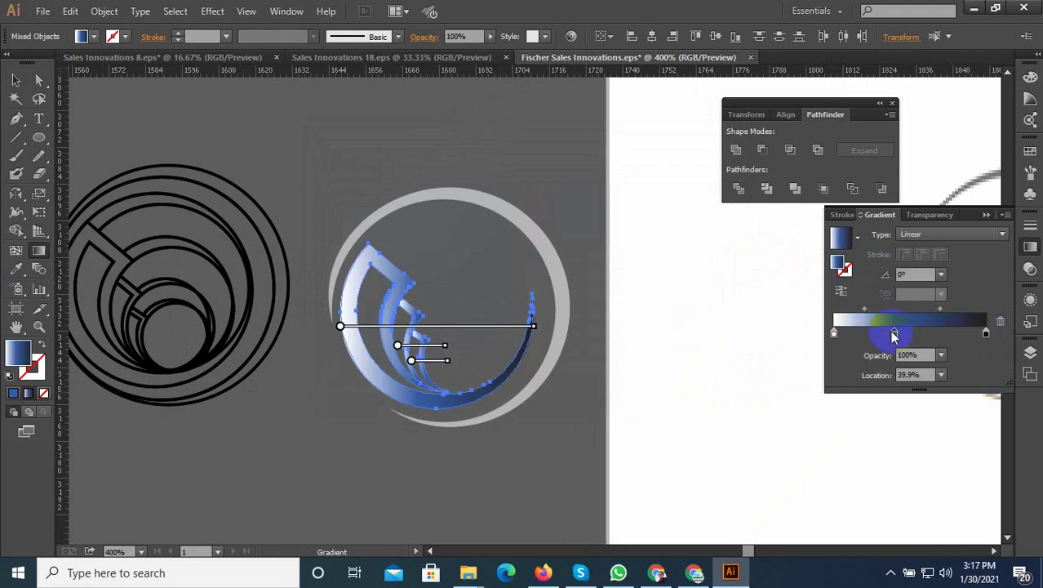
{"action": "left_click_drag", "start_coordinate": [895, 335], "coordinate": [918, 333]}
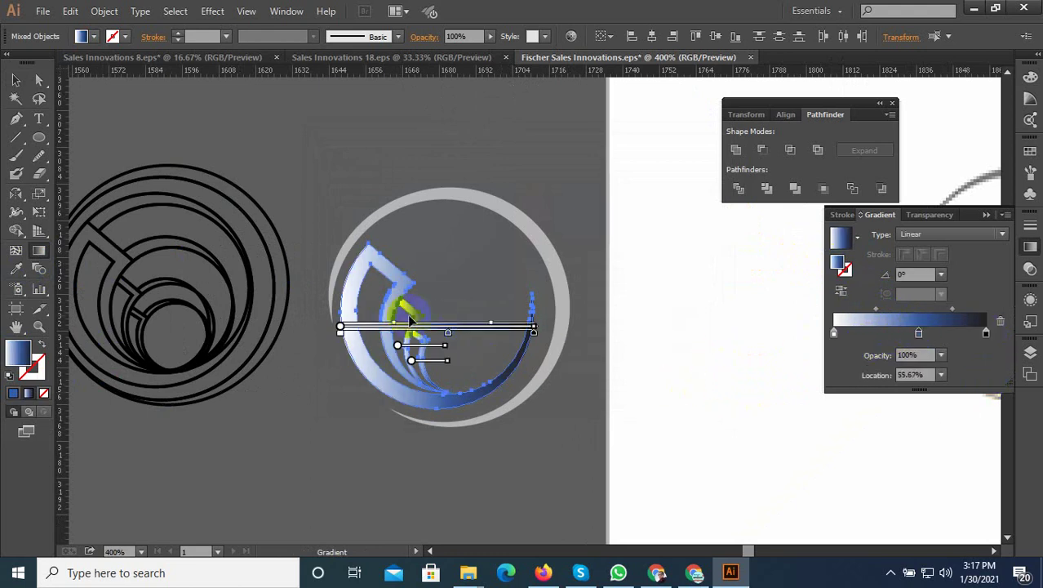
{"action": "double_click", "coordinate": [834, 335]}
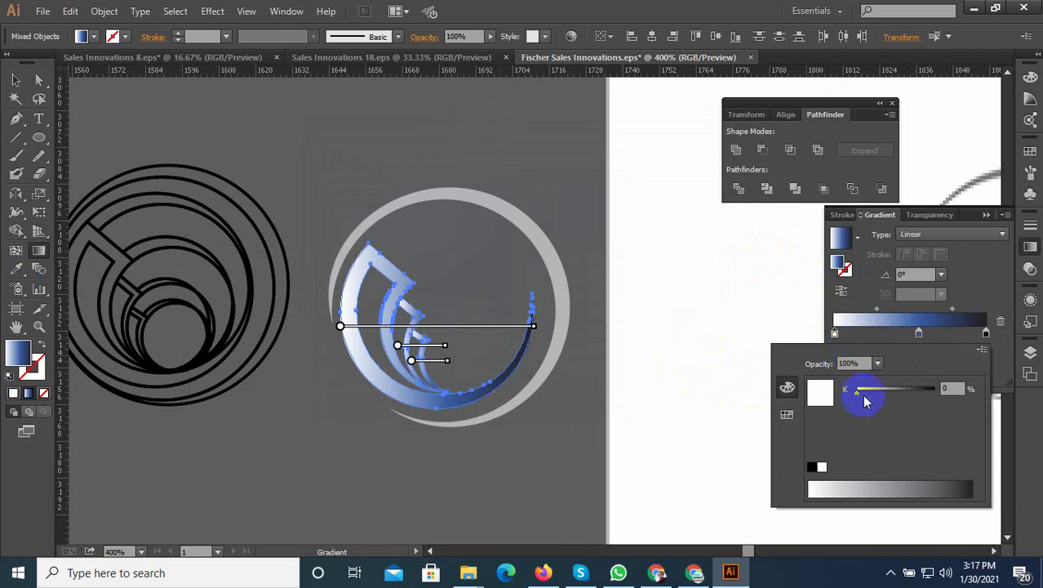
{"action": "left_click", "coordinate": [786, 415]}
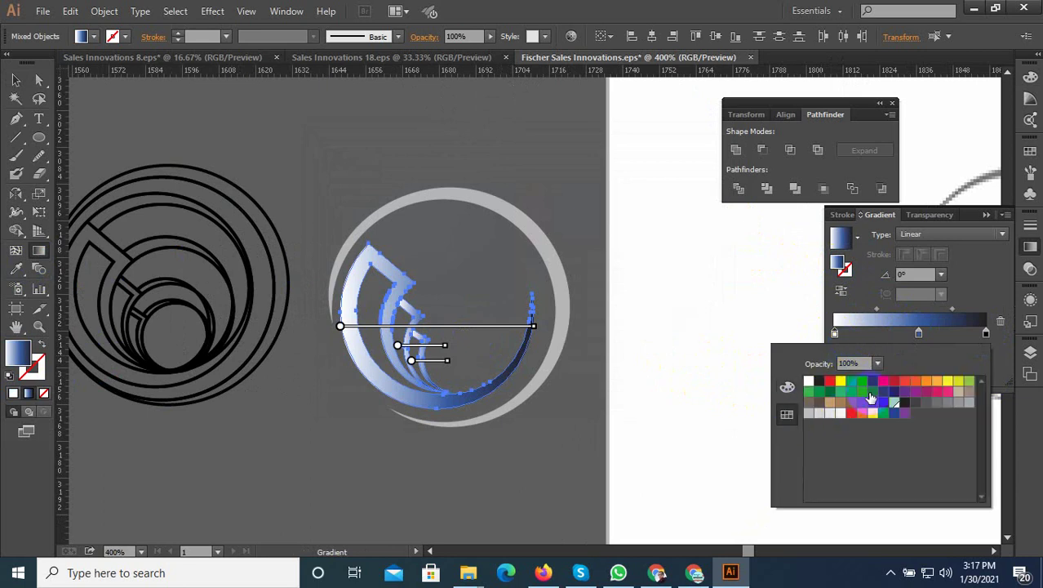
{"action": "left_click", "coordinate": [872, 391]}
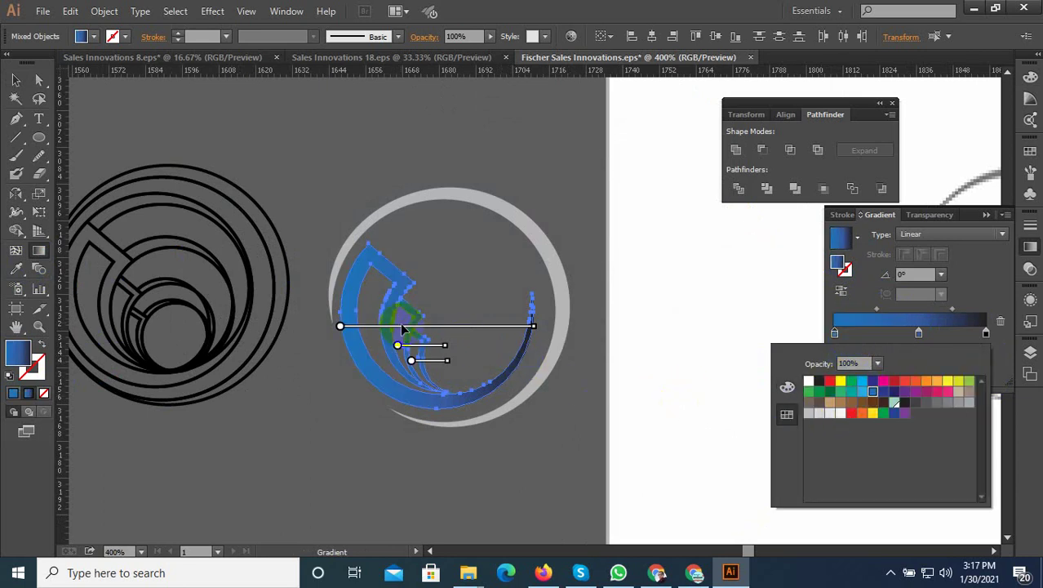
{"action": "left_click", "coordinate": [400, 311]}
Step: Run the gradient vertically top to bottom across the swooshes, blue fading to dark navy
{"action": "left_click_drag", "start_coordinate": [397, 333], "coordinate": [447, 383]}
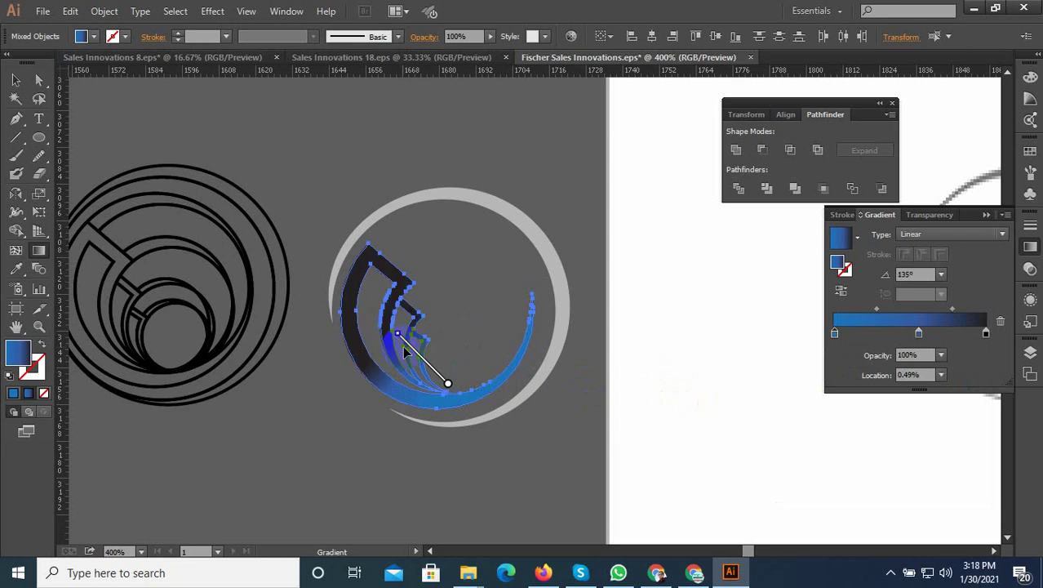
{"action": "left_click_drag", "start_coordinate": [400, 310], "coordinate": [400, 401]}
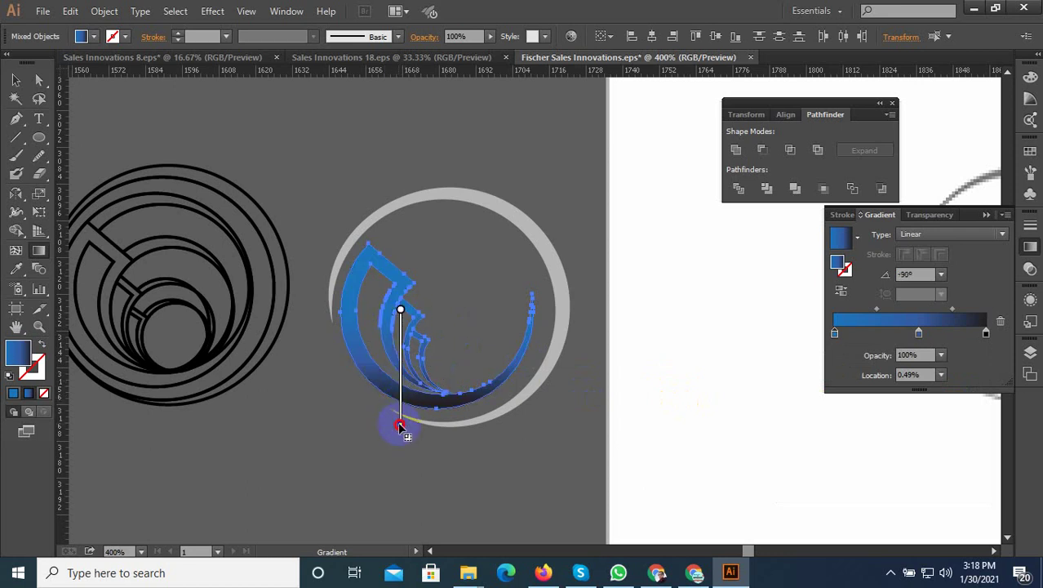
{"action": "left_click_drag", "start_coordinate": [400, 426], "coordinate": [400, 429]}
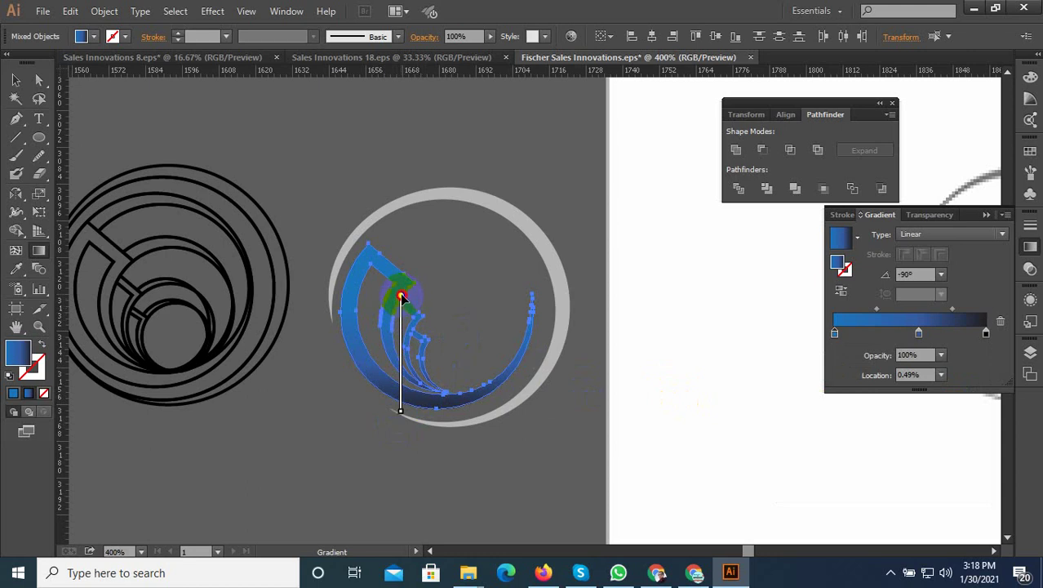
{"action": "left_click_drag", "start_coordinate": [400, 296], "coordinate": [401, 430]}
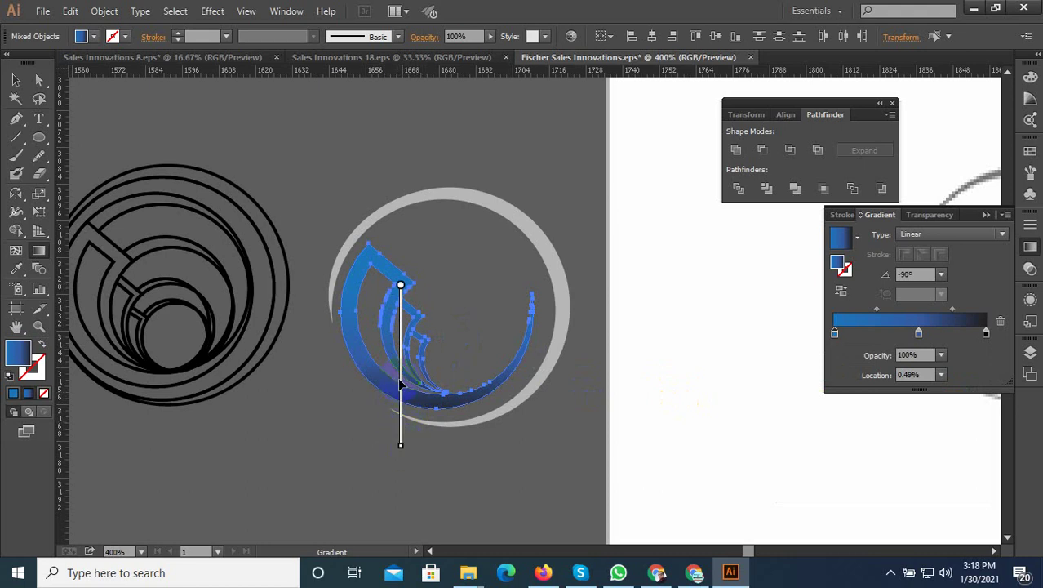
{"action": "left_click_drag", "start_coordinate": [401, 284], "coordinate": [402, 277]}
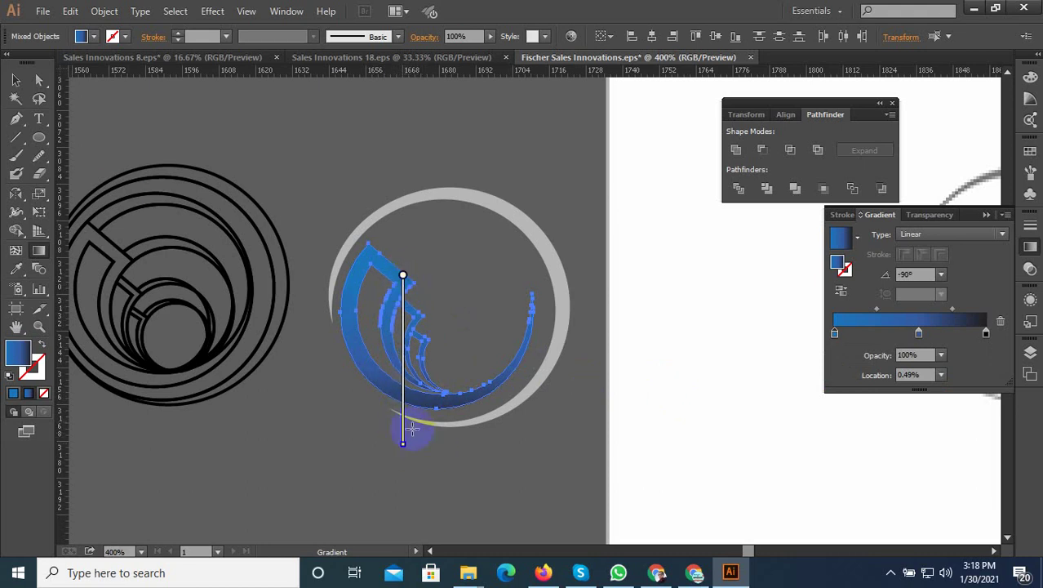
{"action": "left_click", "coordinate": [15, 79]}
{"action": "left_click", "coordinate": [213, 116]}
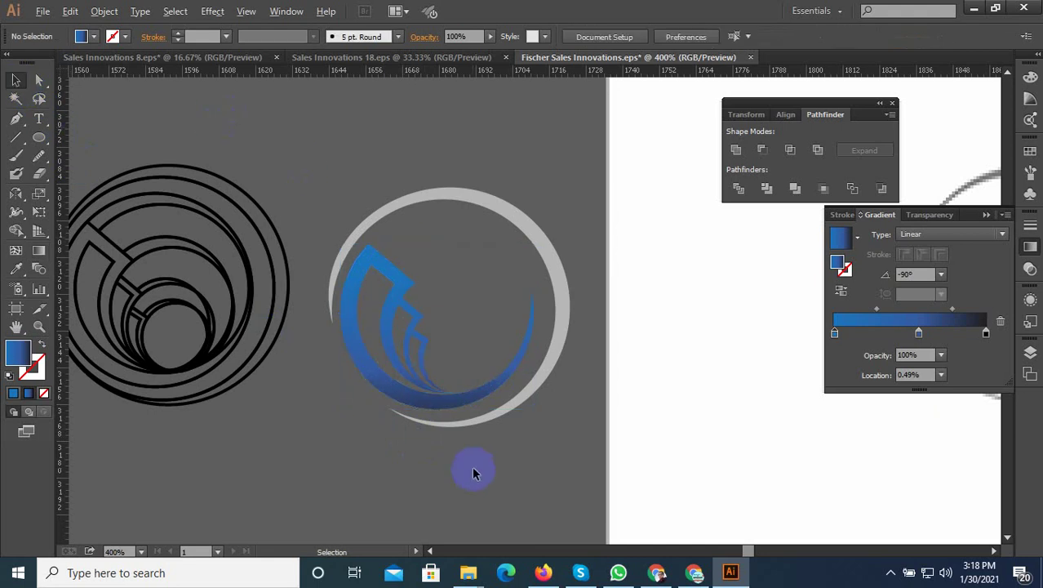
Step: Drag the gradient swoosh mark onto the Fischer Sales artboard and enlarge it above the wordmark
{"action": "scroll", "coordinate": [472, 472], "scroll_direction": "down", "scroll_amount": 2, "text": "alt"}
{"action": "left_click_drag", "start_coordinate": [444, 304], "coordinate": [446, 339]}
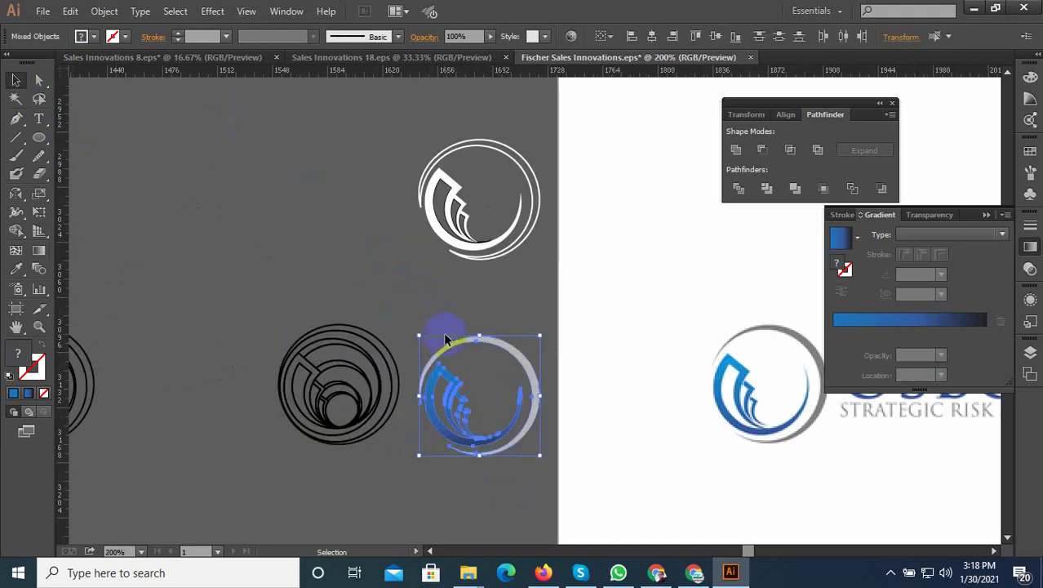
{"action": "scroll", "coordinate": [490, 498], "scroll_direction": "down", "scroll_amount": 3, "text": "alt"}
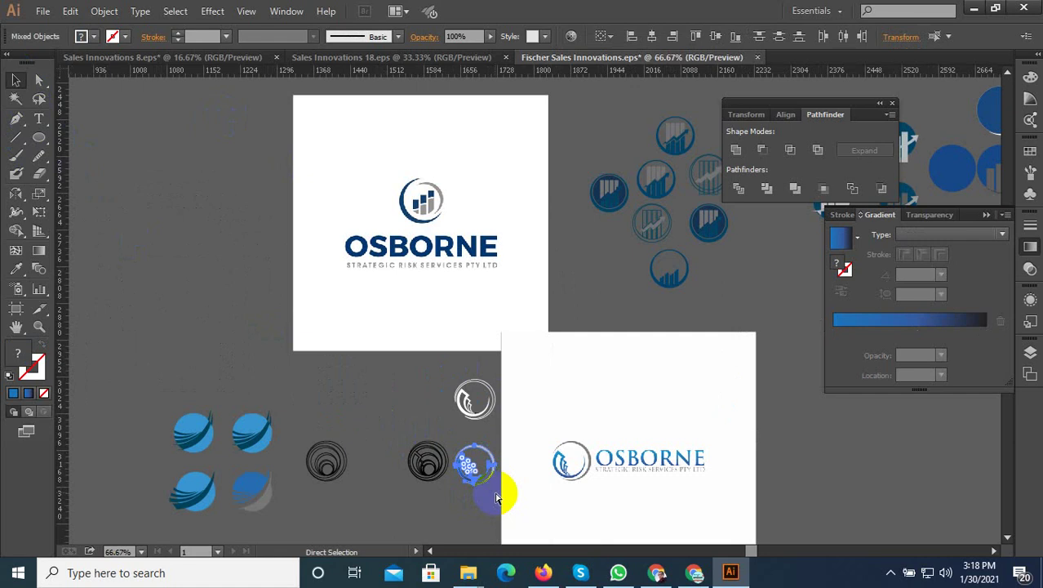
{"action": "left_click", "coordinate": [514, 507]}
{"action": "scroll", "coordinate": [520, 513], "scroll_direction": "down", "scroll_amount": 4, "text": "alt"}
{"action": "left_click", "coordinate": [498, 425]}
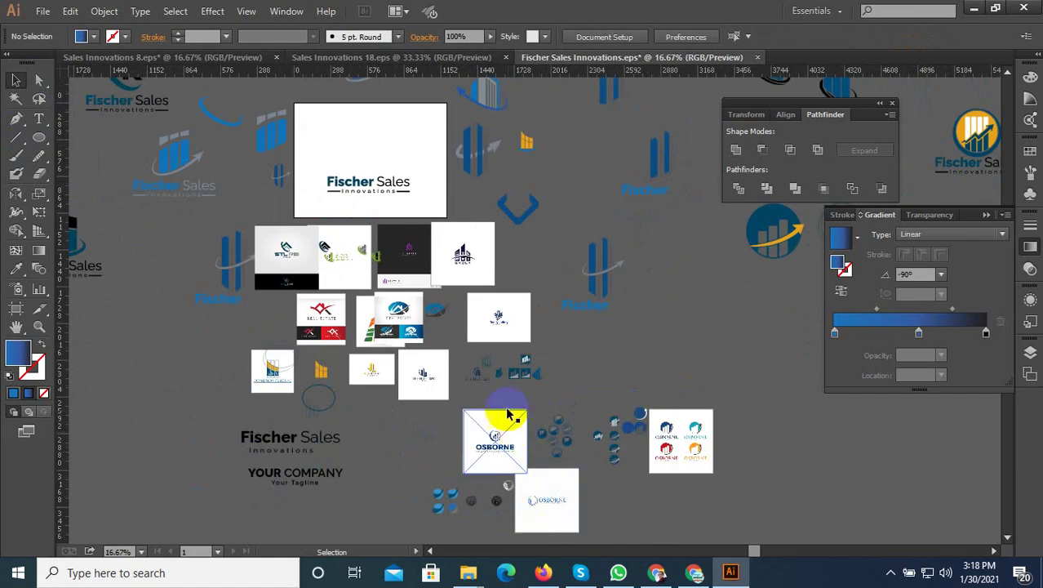
{"action": "scroll", "coordinate": [430, 326], "scroll_direction": "up", "scroll_amount": 3, "text": "alt"}
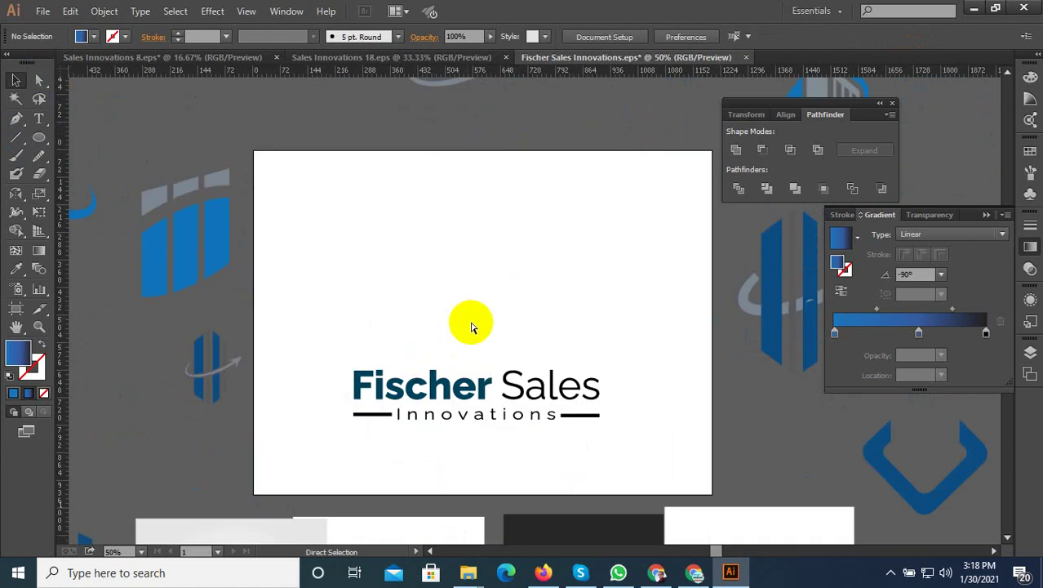
{"action": "mouse_move", "coordinate": [433, 305]}
{"action": "left_mouse_down"}
{"action": "mouse_move", "coordinate": [553, 324]}
{"action": "mouse_move", "coordinate": [633, 356]}
{"action": "left_mouse_up"}
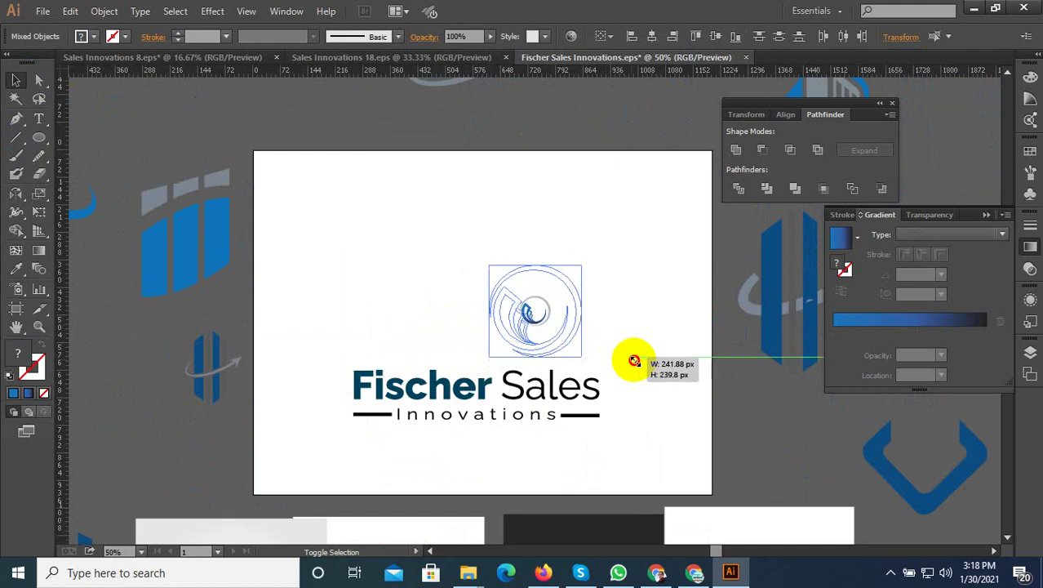
{"action": "left_click_drag", "start_coordinate": [579, 306], "coordinate": [504, 306]}
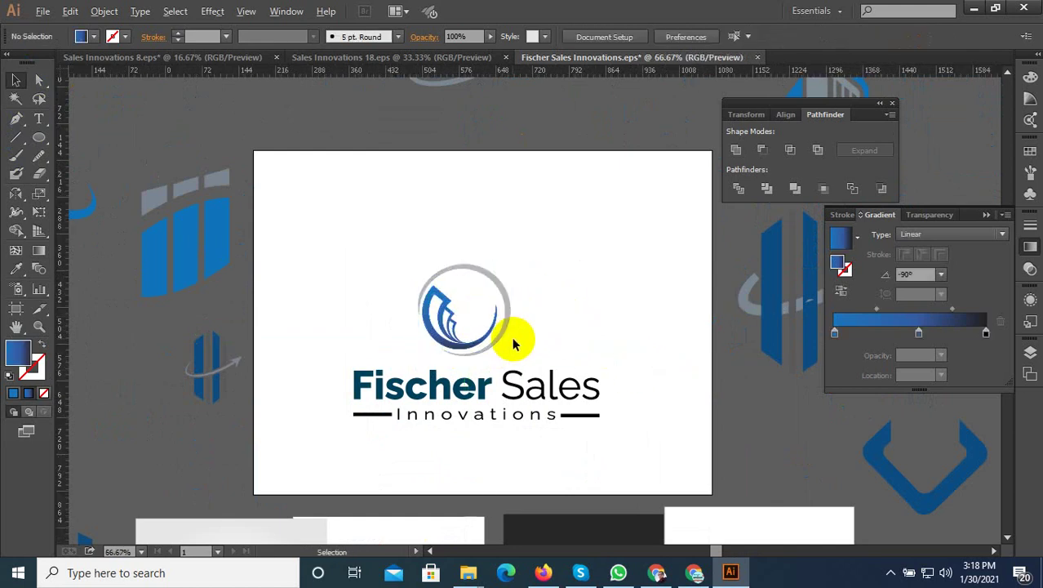
{"action": "scroll", "coordinate": [516, 343], "scroll_direction": "up", "scroll_amount": 1, "text": "alt"}
Step: Make the grey ring black by eyedropping the colour of the 'Sales' text
{"action": "left_click_drag", "start_coordinate": [525, 217], "coordinate": [457, 277]}
{"action": "left_click", "coordinate": [15, 268]}
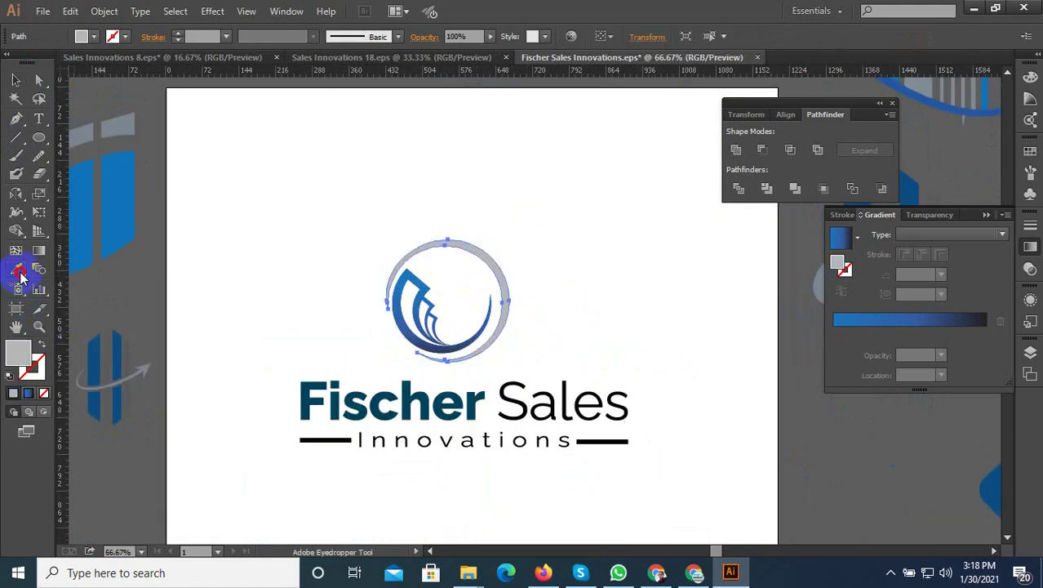
{"action": "left_click", "coordinate": [535, 406]}
{"action": "left_click", "coordinate": [15, 79]}
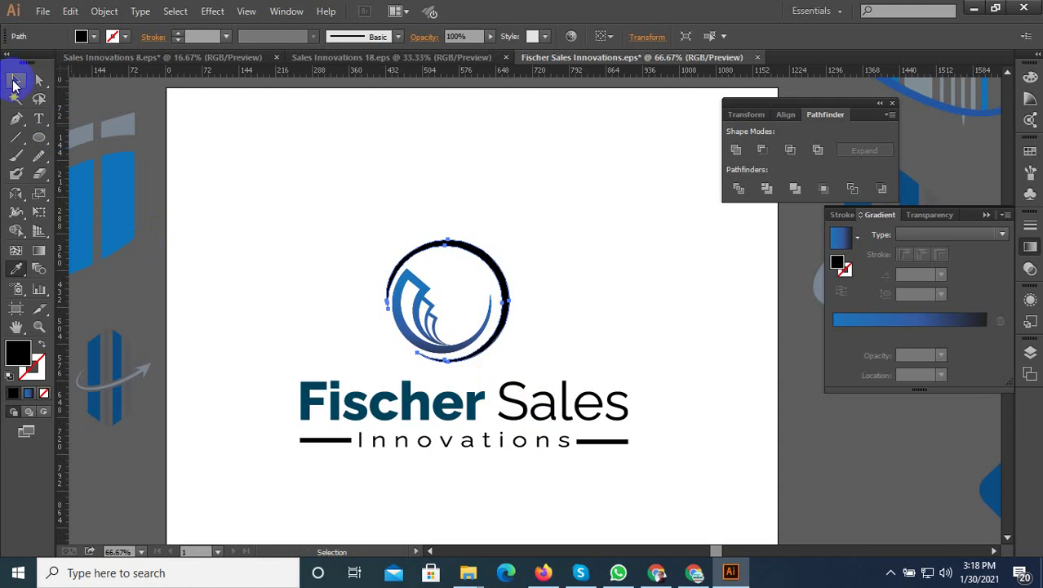
Step: Group the ring and swooshes into one mark and enlarge it
{"action": "left_click_drag", "start_coordinate": [555, 211], "coordinate": [307, 362]}
{"action": "right_click", "coordinate": [419, 316]}
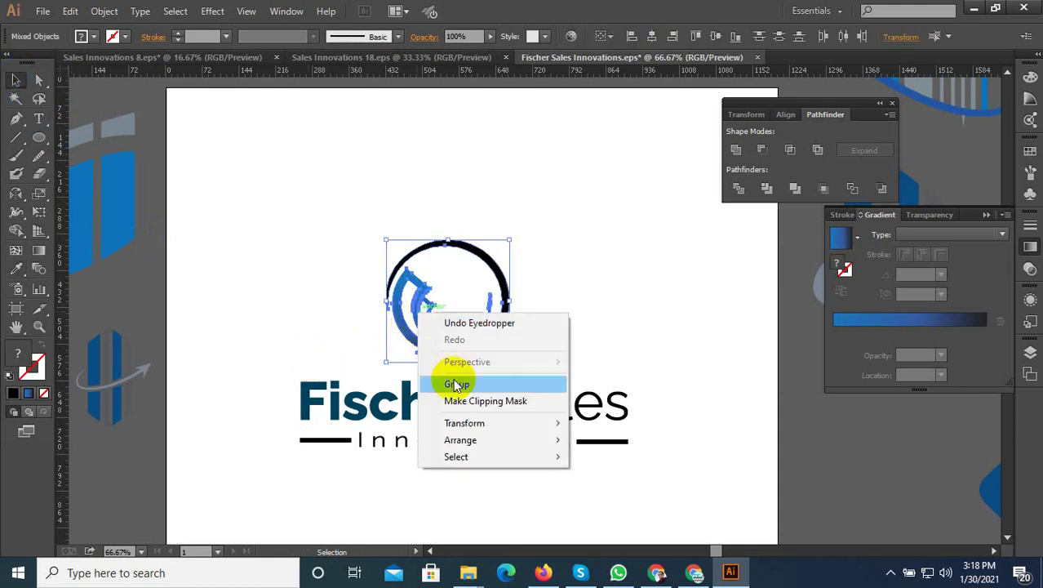
{"action": "left_click", "coordinate": [440, 384]}
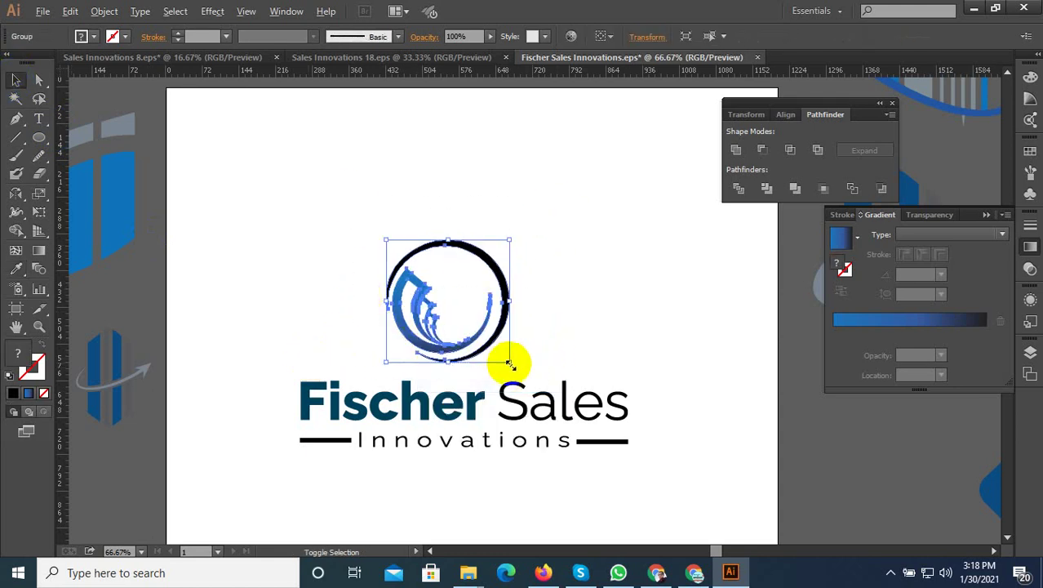
{"action": "left_click_drag", "start_coordinate": [509, 365], "coordinate": [539, 371]}
Step: Centre the mark horizontally over the wordmark, then scale it up slightly more to about 352 px
{"action": "left_click_drag", "start_coordinate": [604, 274], "coordinate": [408, 513]}
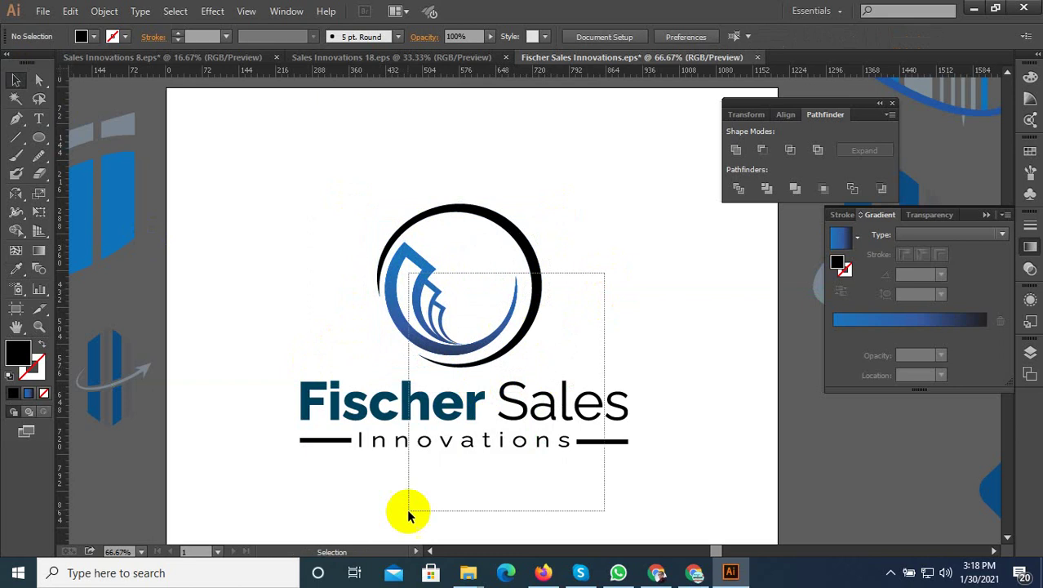
{"action": "left_click", "coordinate": [659, 36]}
{"action": "left_click_drag", "start_coordinate": [615, 196], "coordinate": [416, 367]}
{"action": "left_click_drag", "start_coordinate": [546, 368], "coordinate": [553, 362]}
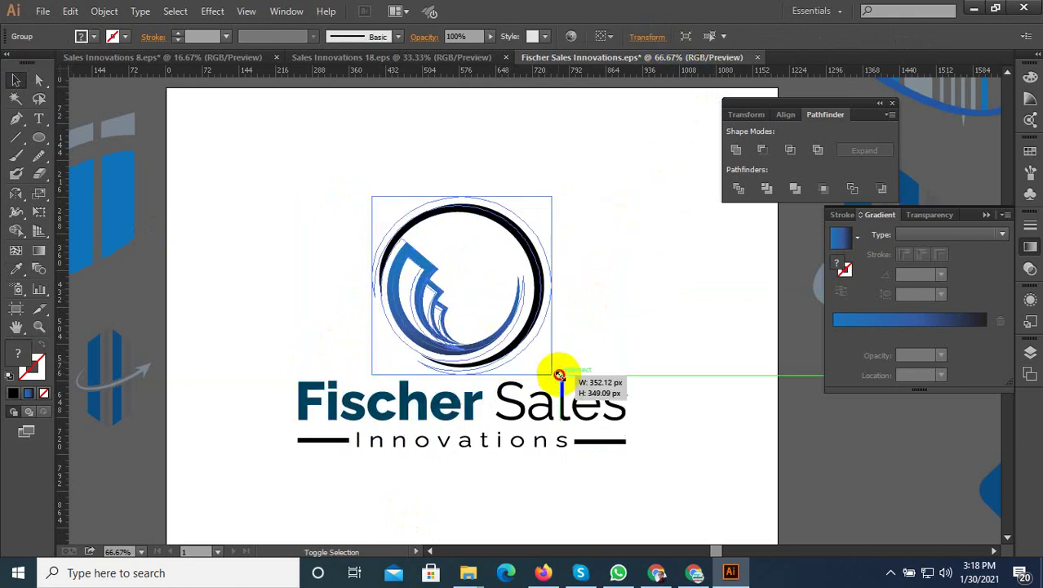
{"action": "left_click", "coordinate": [574, 355]}
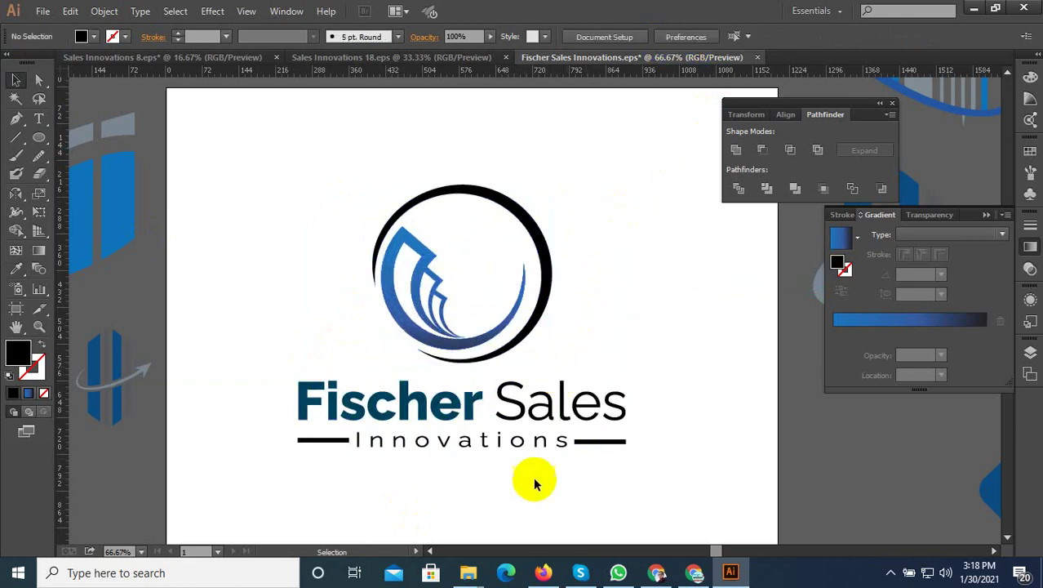
Step: Zoom in to inspect the finished logo, then zoom back out to the whole artboard
{"action": "left_click_drag", "start_coordinate": [558, 478], "coordinate": [424, 238]}
{"action": "key", "text": "ctrl+1"}
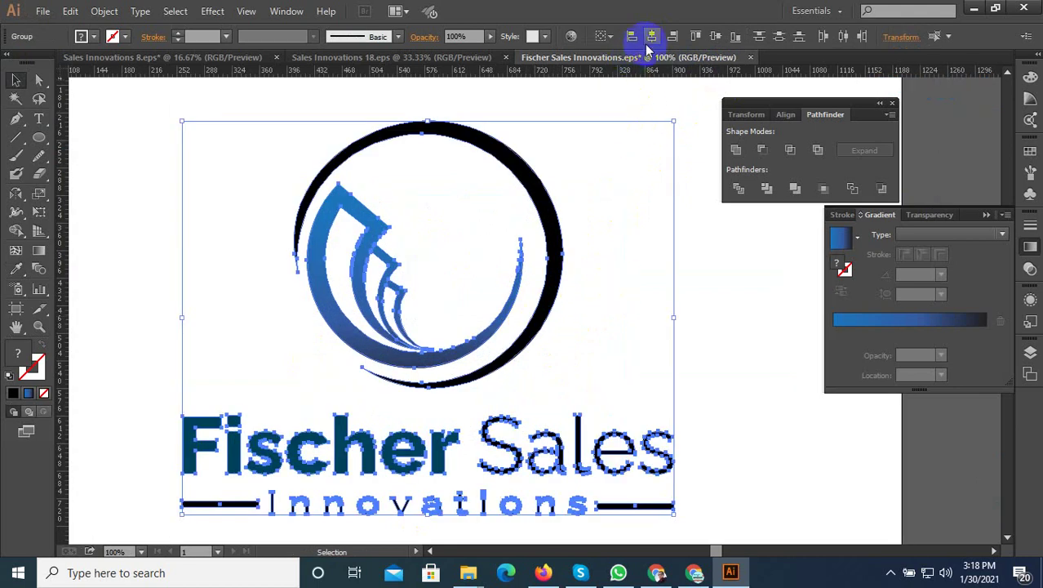
{"action": "left_click", "coordinate": [582, 221]}
{"action": "key", "text": "ctrl+minus"}
{"action": "key", "text": "ctrl+minus"}
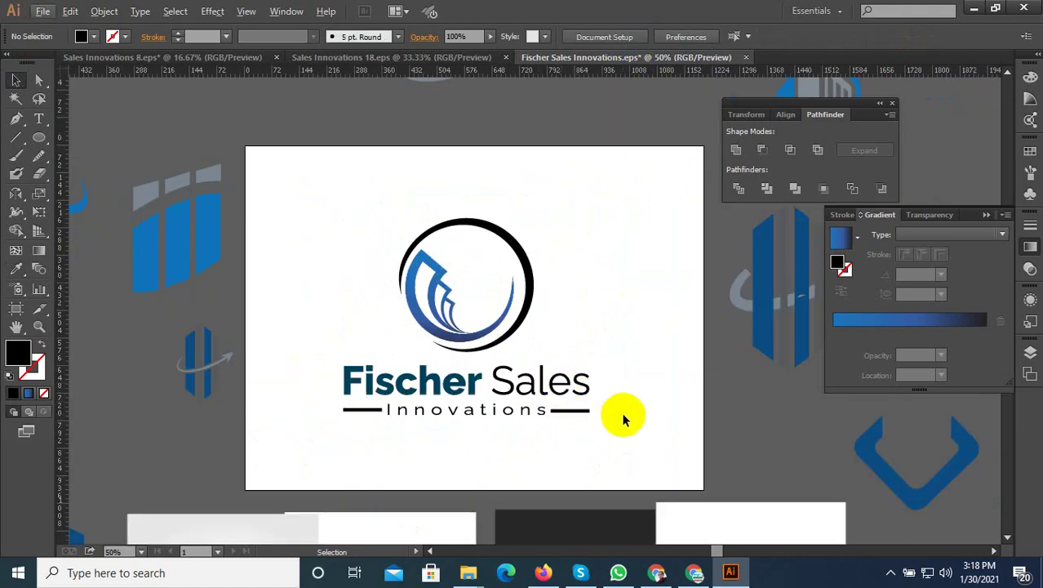